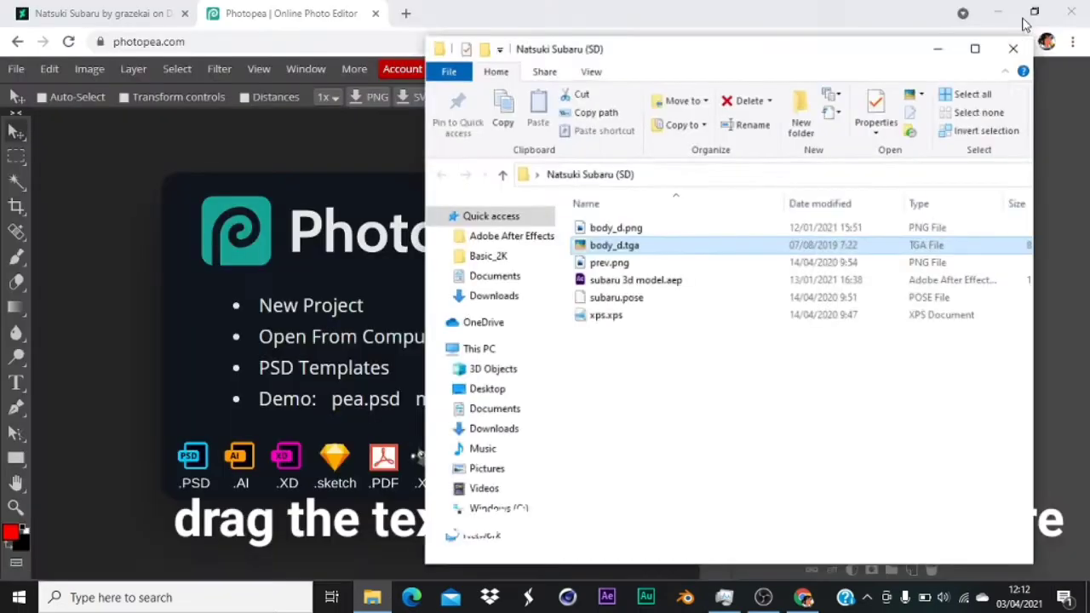
# Open the body_d.tga texture in Photopea and bring up its PNG export settings and preview.
pyautogui.moveTo(395, 296); pyautogui.dragTo(380, 336)
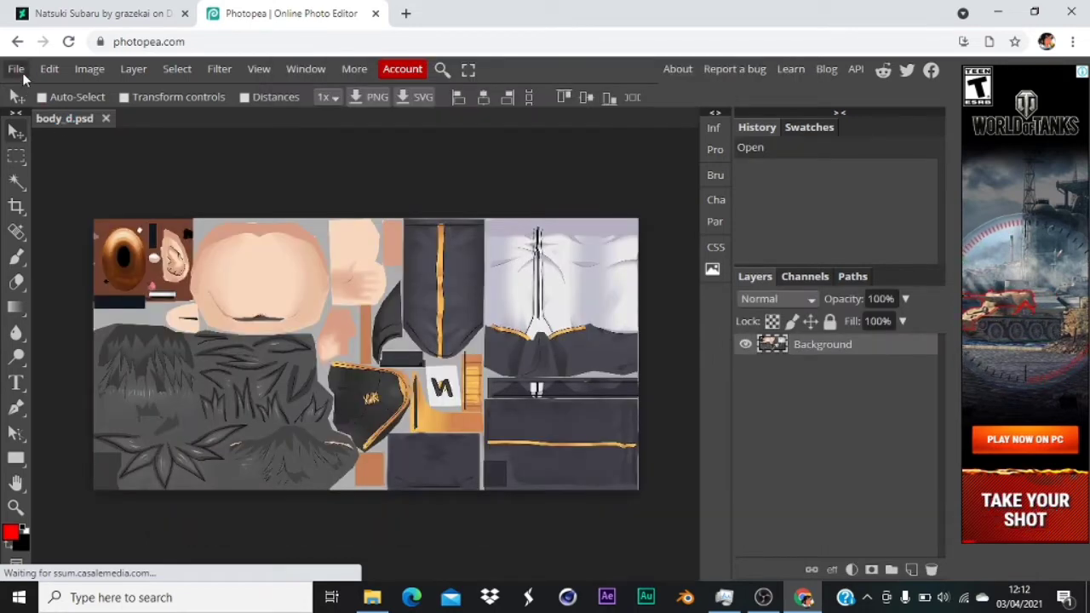
pyautogui.click(23, 74)
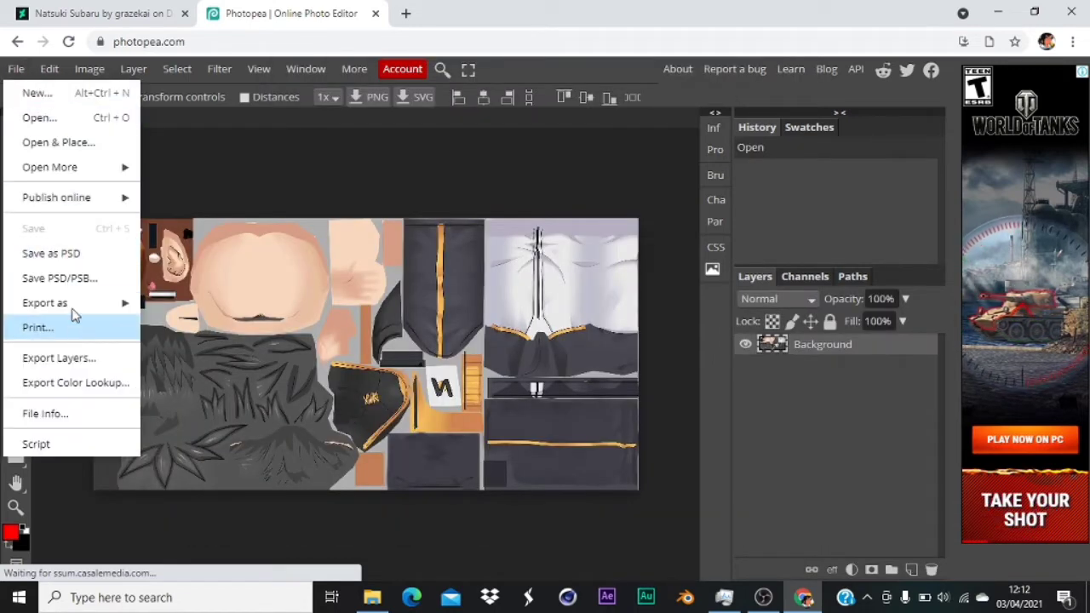
pyautogui.moveTo(80, 304)
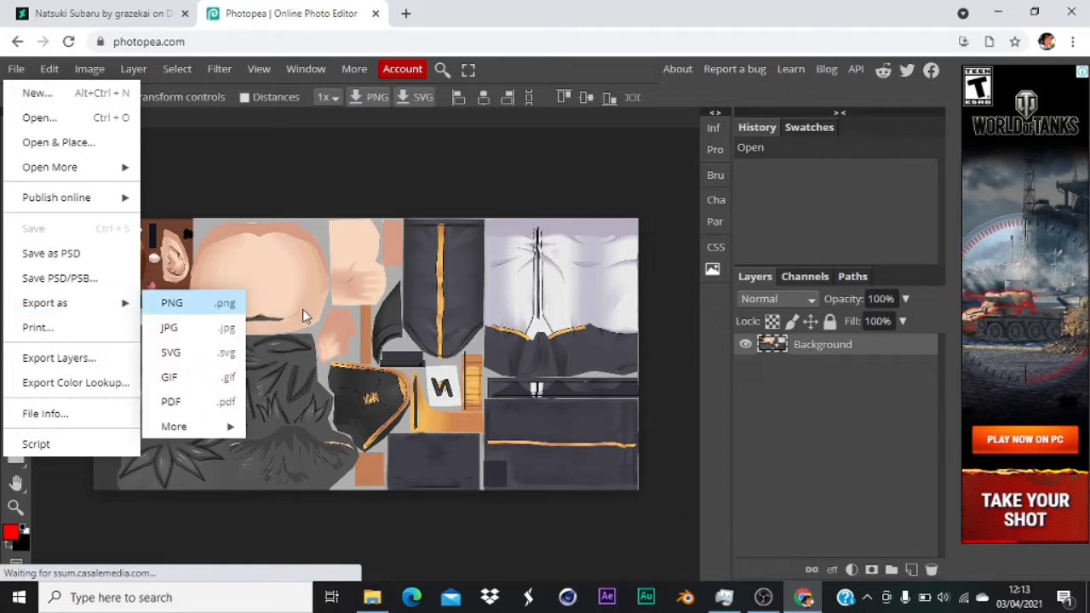
pyautogui.click(188, 312)
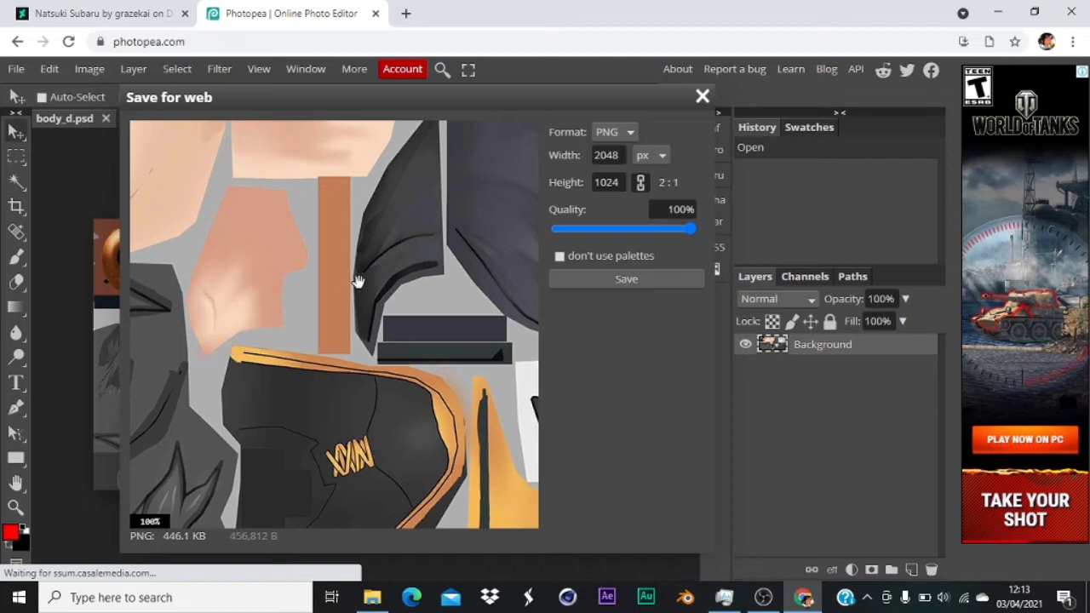
pyautogui.scroll(-6, 357, 281)
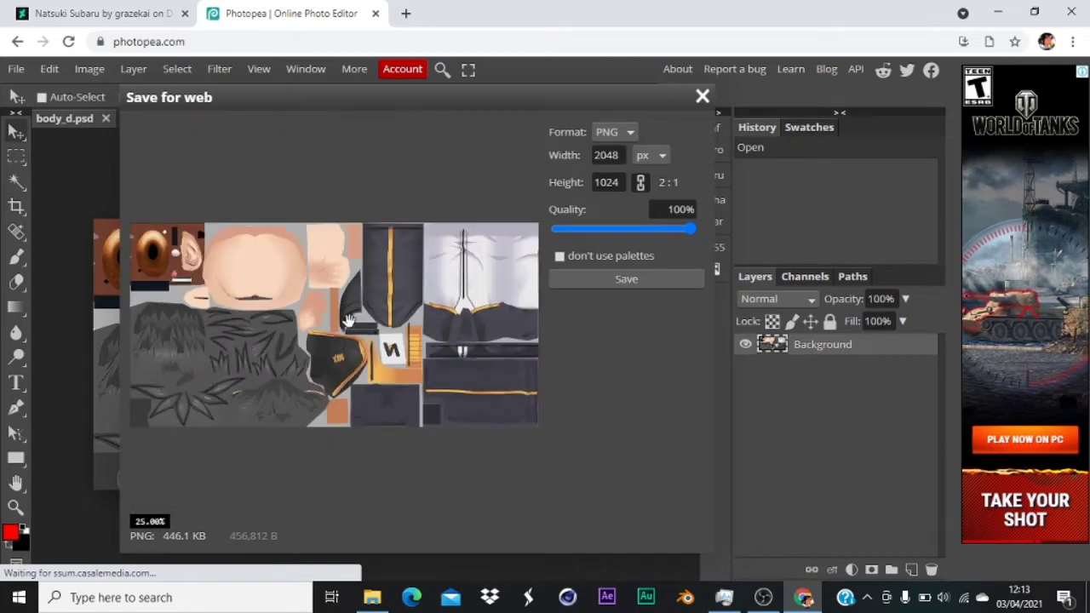
pyautogui.scroll(1, 348, 315)
pyautogui.scroll(-1, 348, 315)
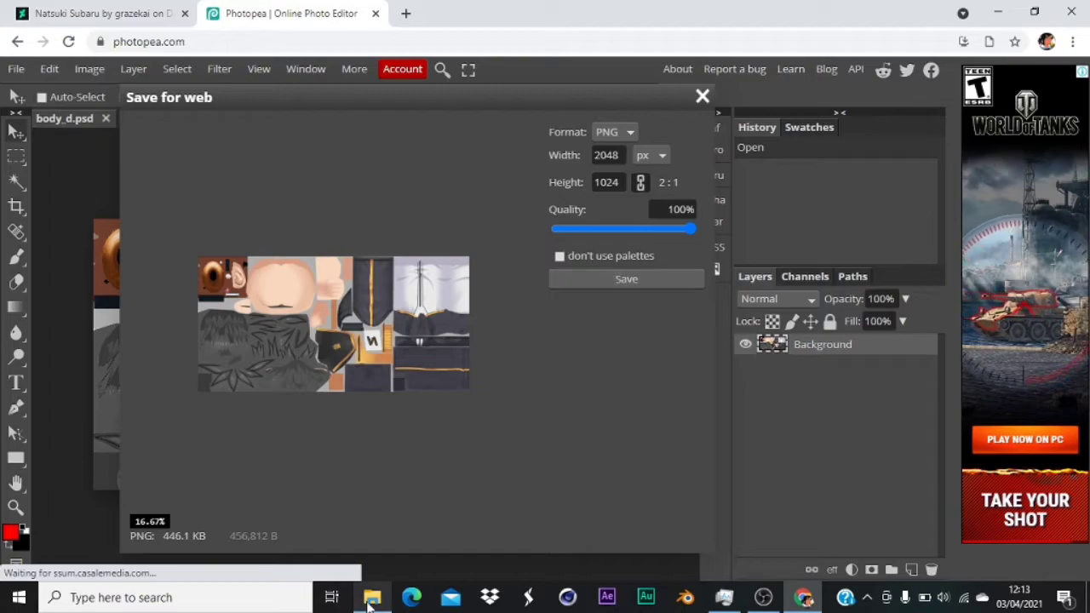
# Look at the body_d.png file in the Natsuki Subaru (SD) folder, then close the folder and put the browser away.
pyautogui.moveTo(372, 597)
pyautogui.click(367, 549)
pyautogui.click(650, 245)
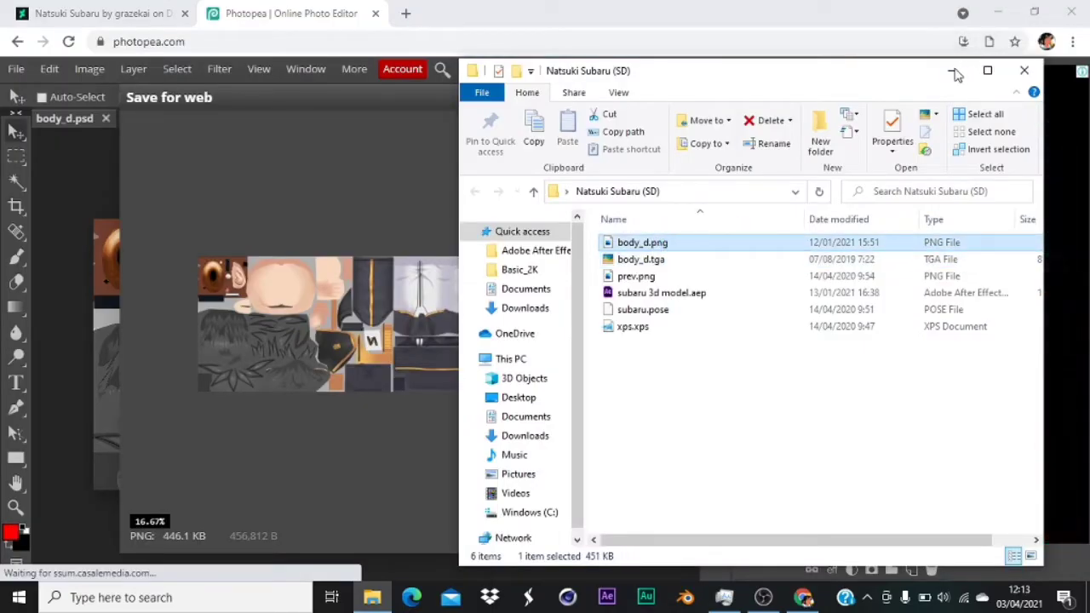
pyautogui.click(1022, 75)
pyautogui.click(996, 22)
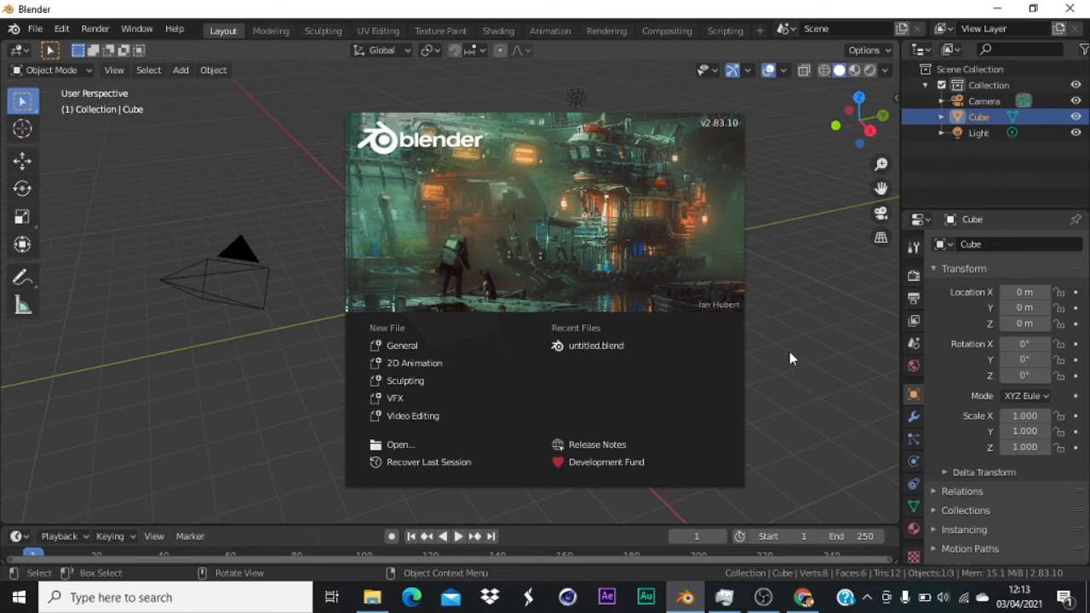
# Dismiss the Blender splash screen and delete the default cube.
pyautogui.click(789, 358)
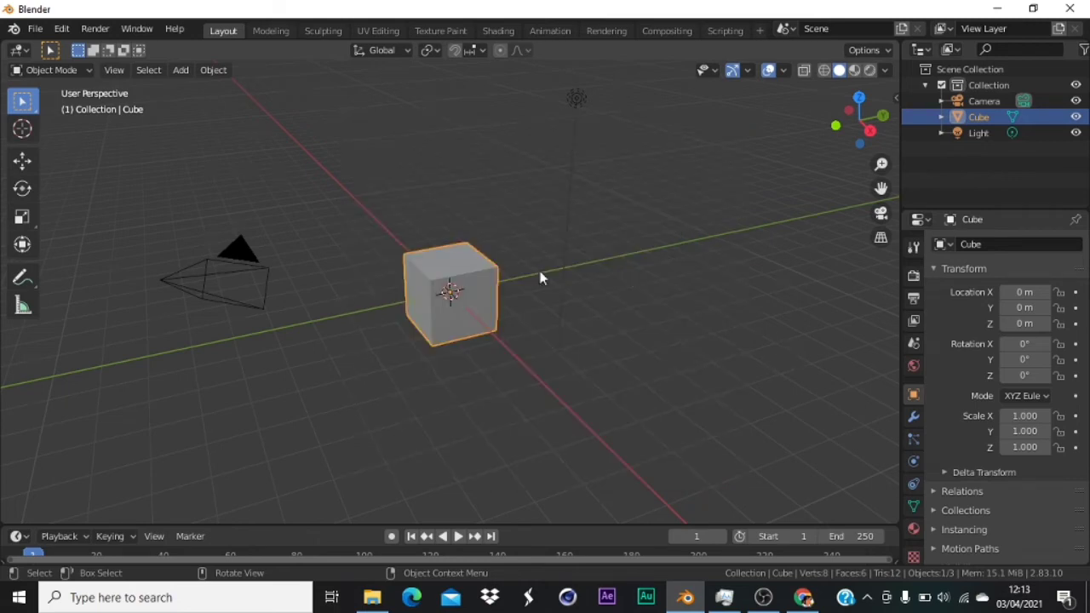
pyautogui.press('x')
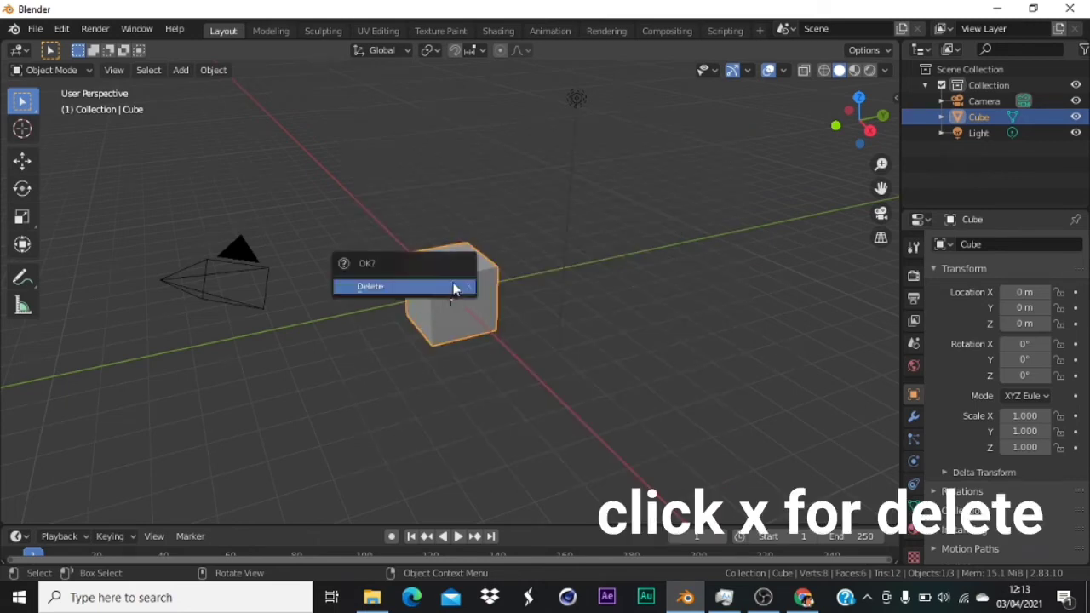
pyautogui.click(390, 289)
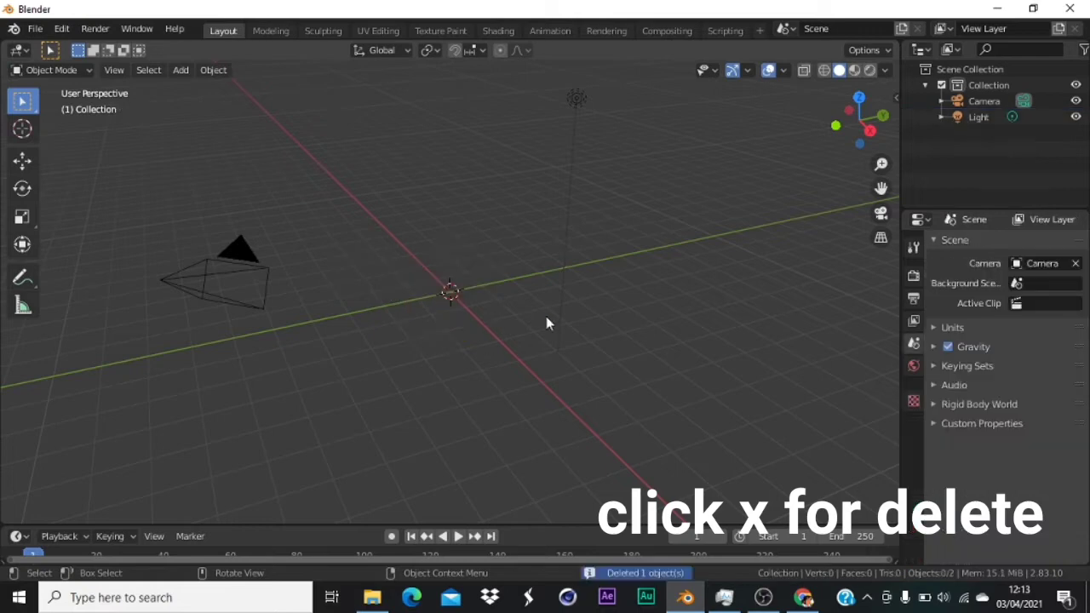
# Install the XNALaraMesh-master.zip add-on from the Documents folder through the add-on preferences, and return to the viewport.
pyautogui.click(61, 29)
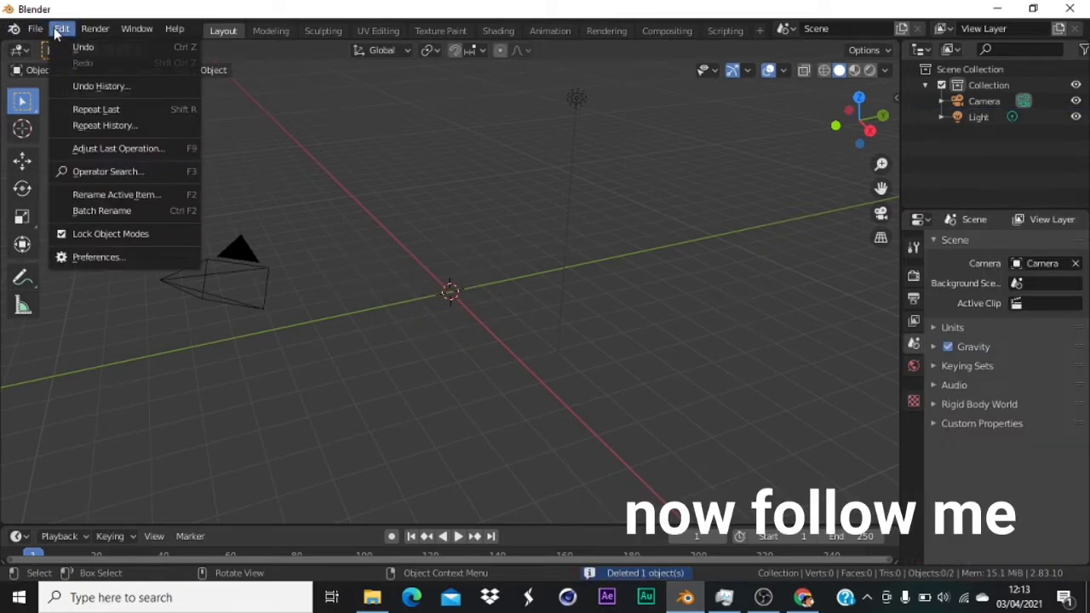
pyautogui.click(125, 261)
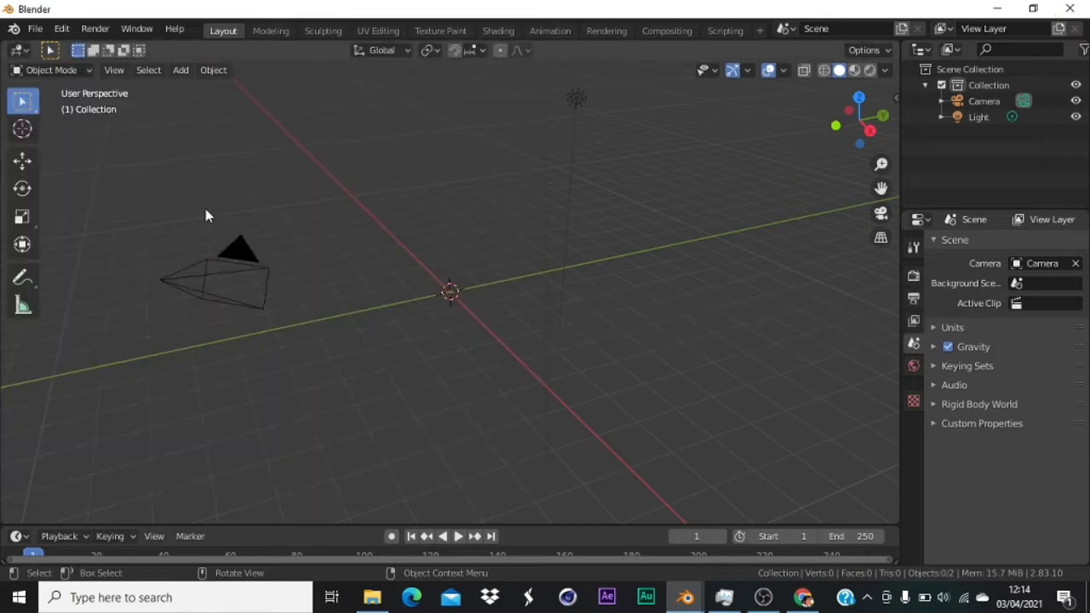
pyautogui.click(61, 28)
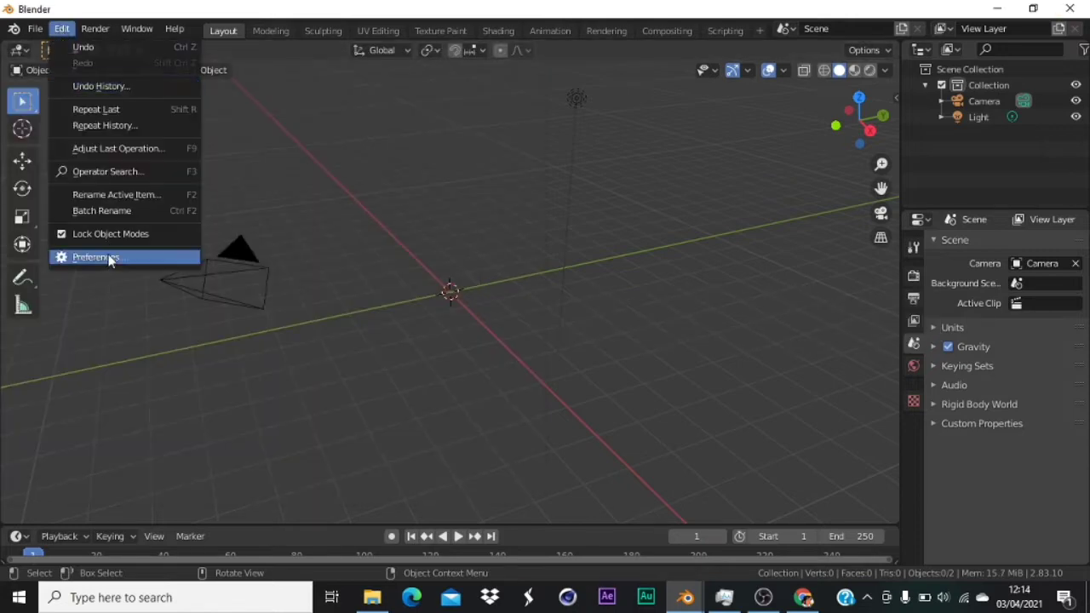
pyautogui.click(119, 257)
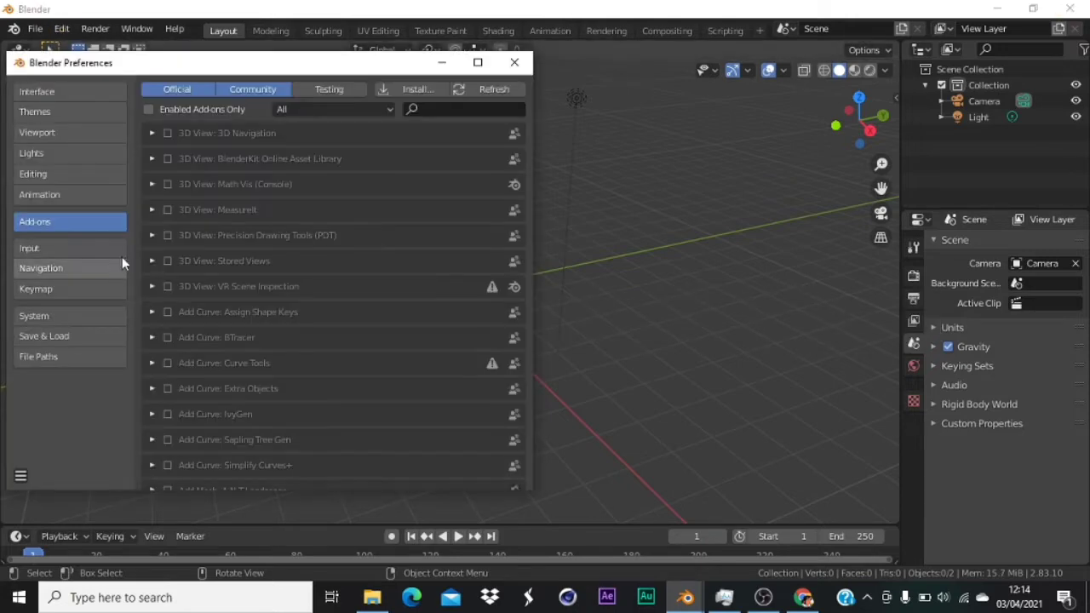
pyautogui.click(414, 91)
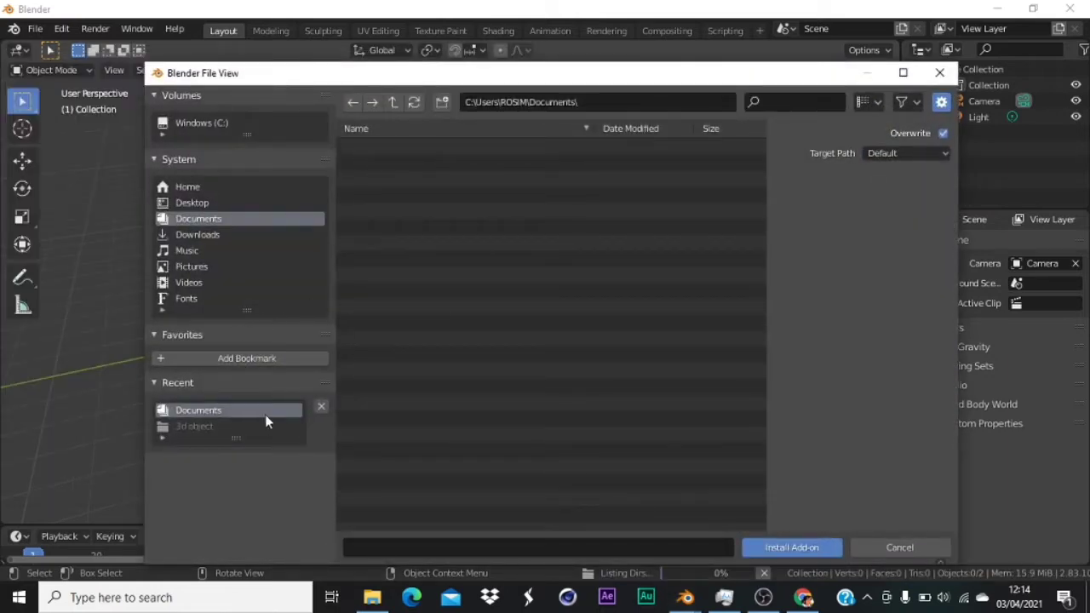
pyautogui.scroll(-5, 531, 299)
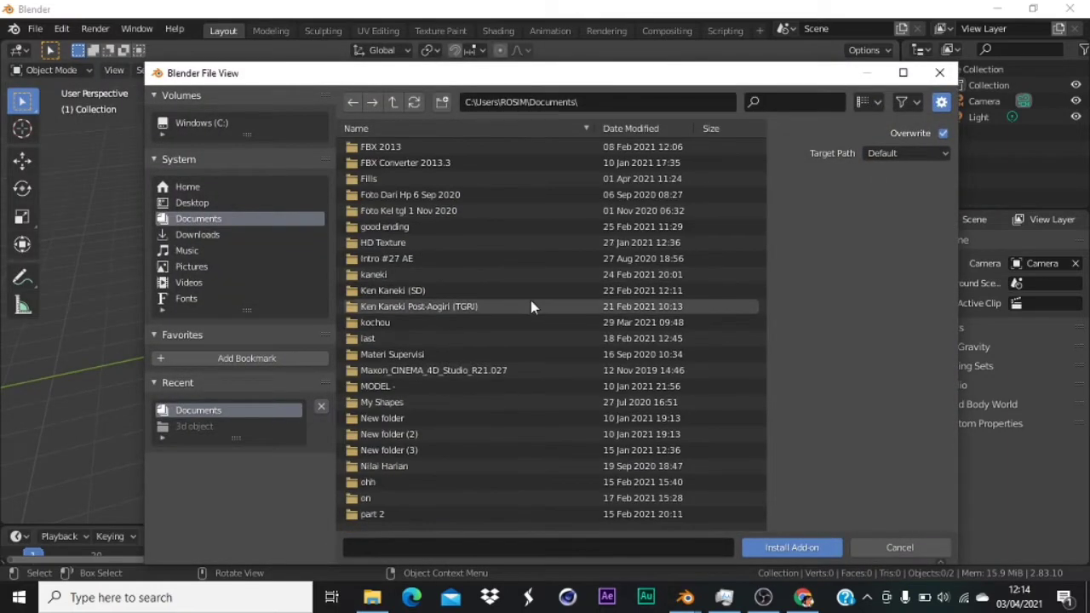
pyautogui.scroll(-8, 530, 307)
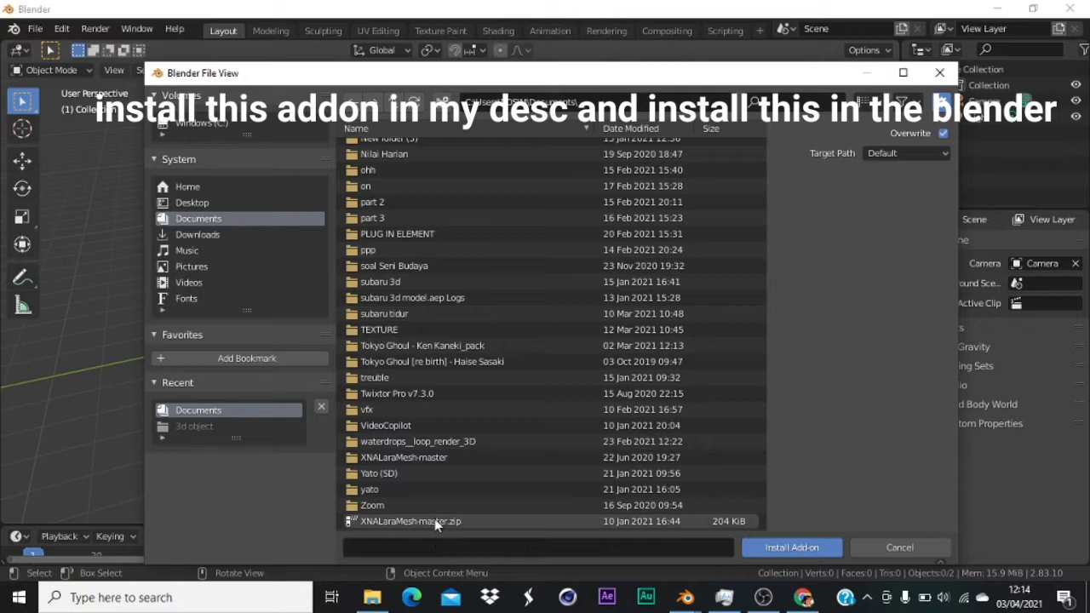
pyautogui.click(434, 522)
pyautogui.click(790, 547)
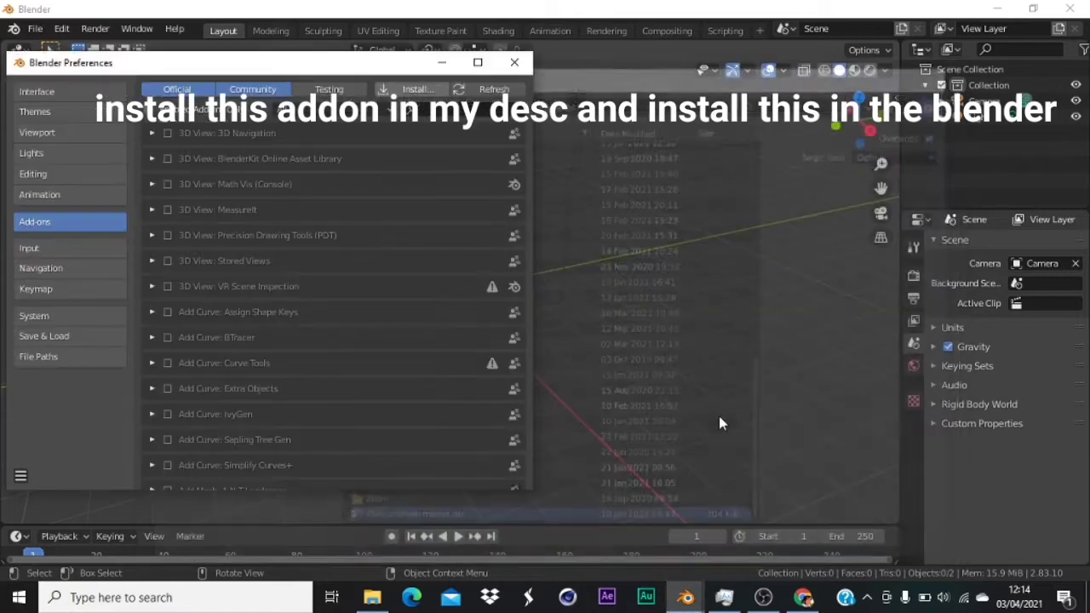
pyautogui.click(547, 227)
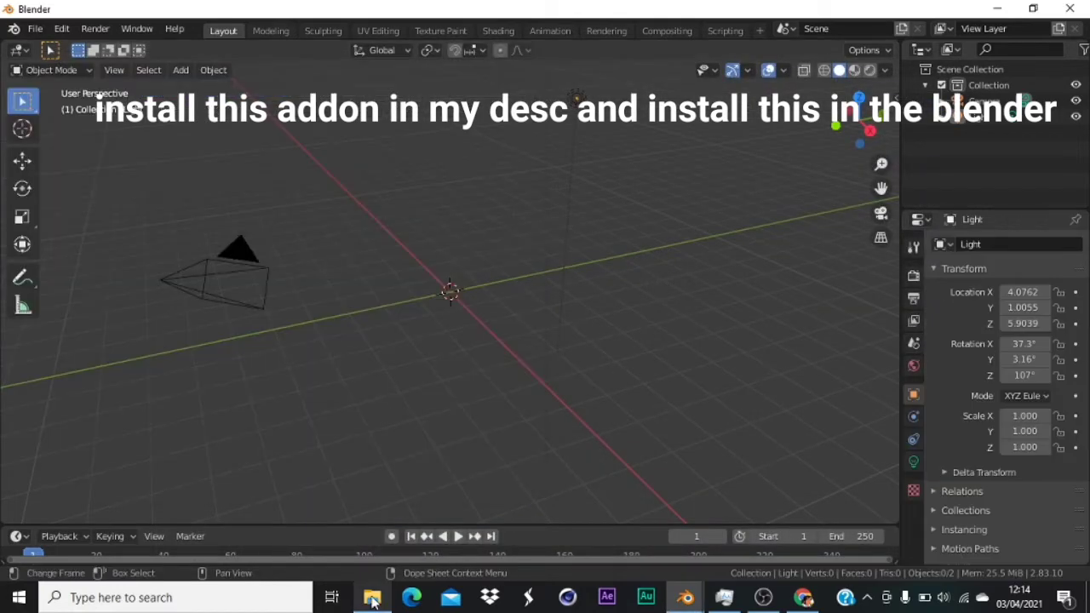
# Switch to File Explorer and copy all the files in the Natsuki Subaru (SD) folder.
pyautogui.moveTo(376, 599)
pyautogui.click(372, 557)
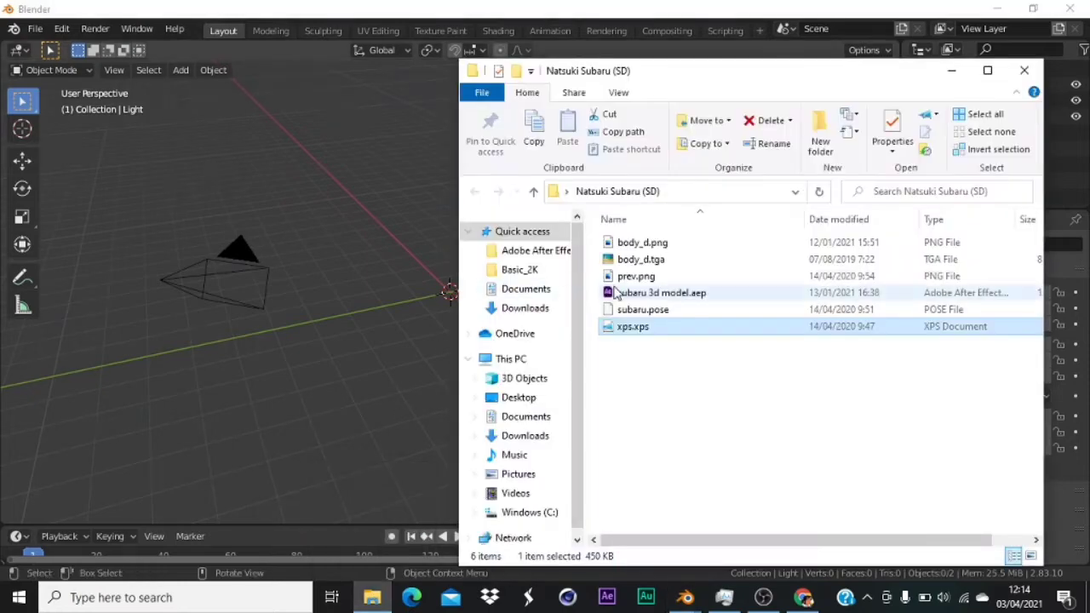
pyautogui.moveTo(654, 385); pyautogui.dragTo(668, 234)
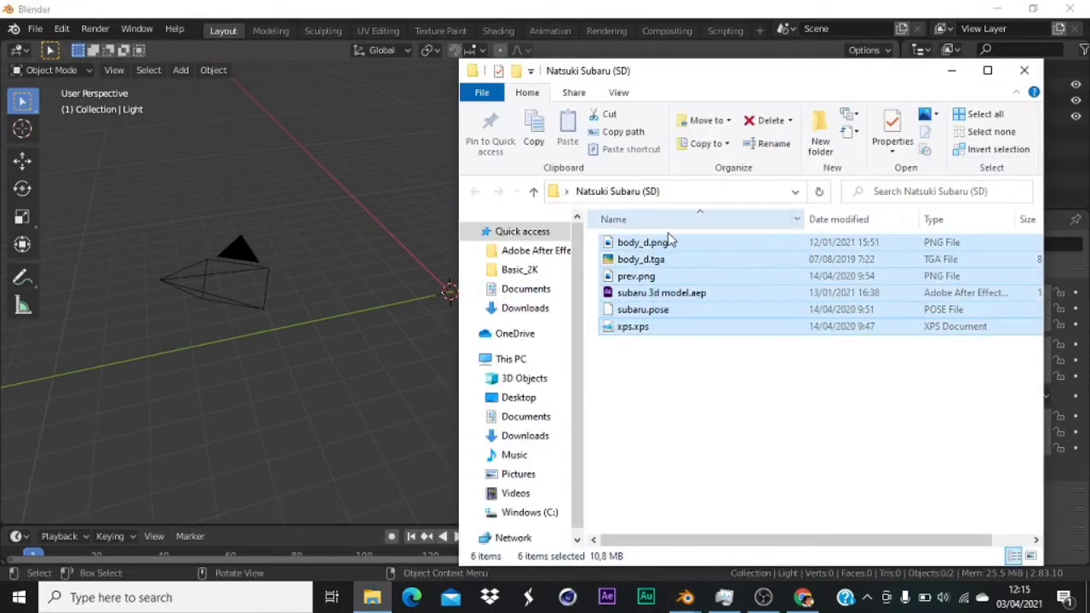
# Create a new folder named example on the Windows (C:) drive.
pyautogui.scroll(-1, 575, 477)
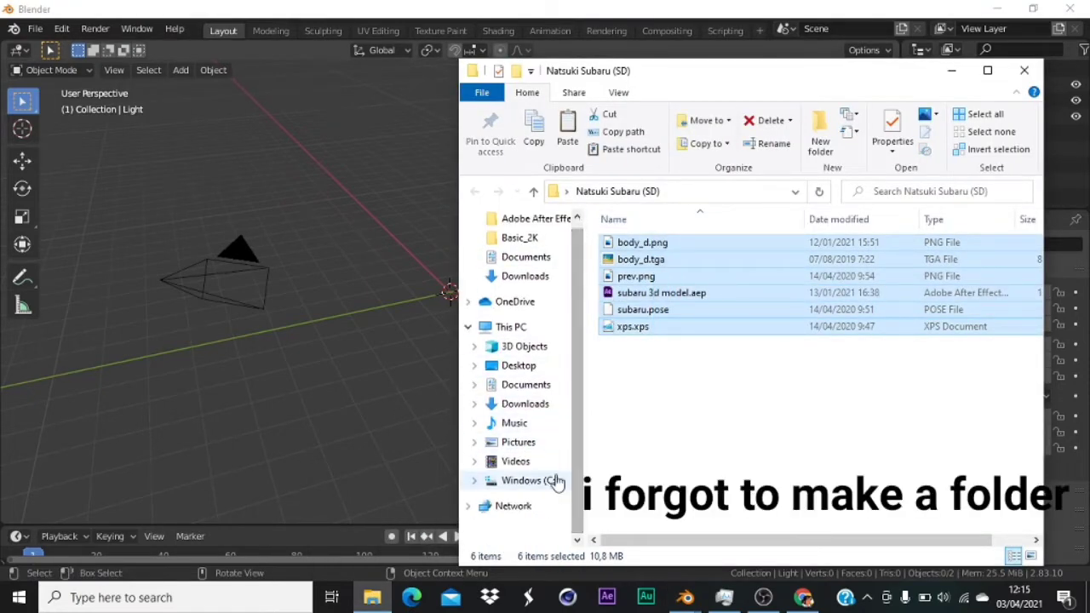
pyautogui.click(554, 481)
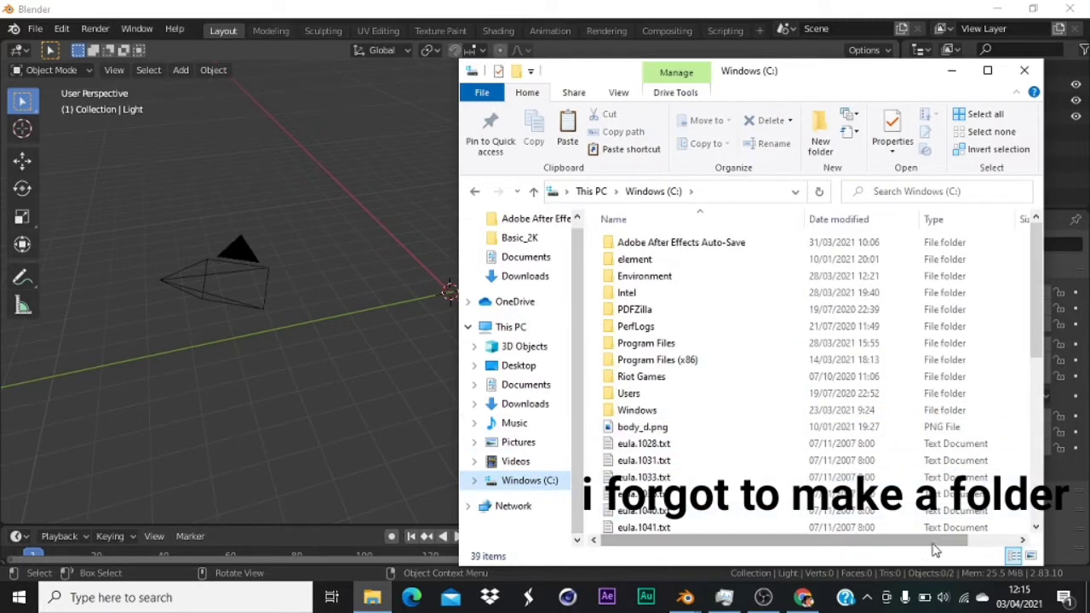
pyautogui.hscroll(2, 1033, 538)
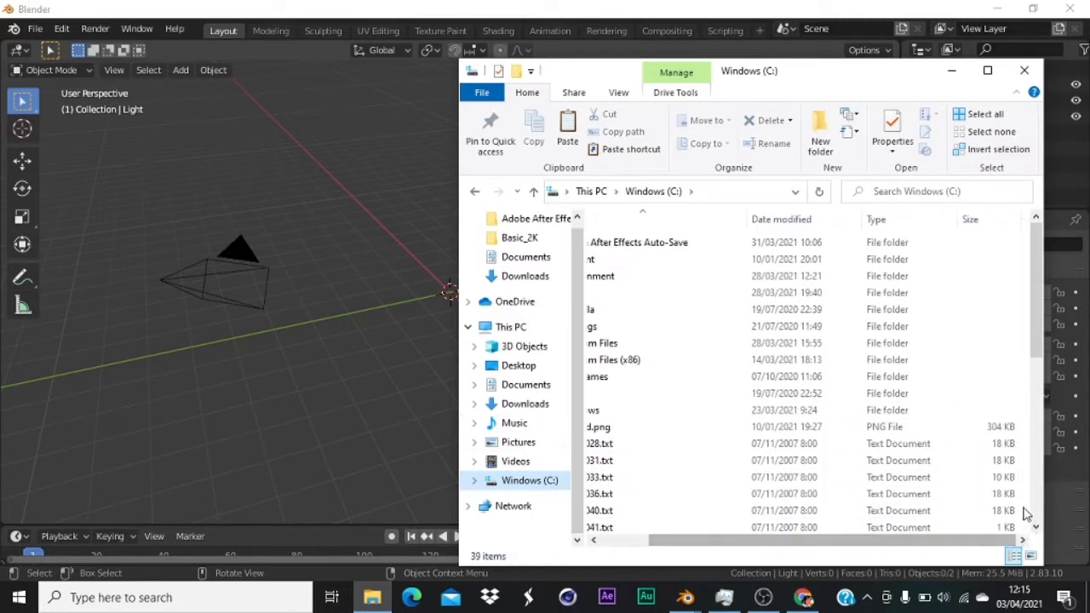
pyautogui.rightClick(1026, 514)
pyautogui.moveTo(1003, 477)
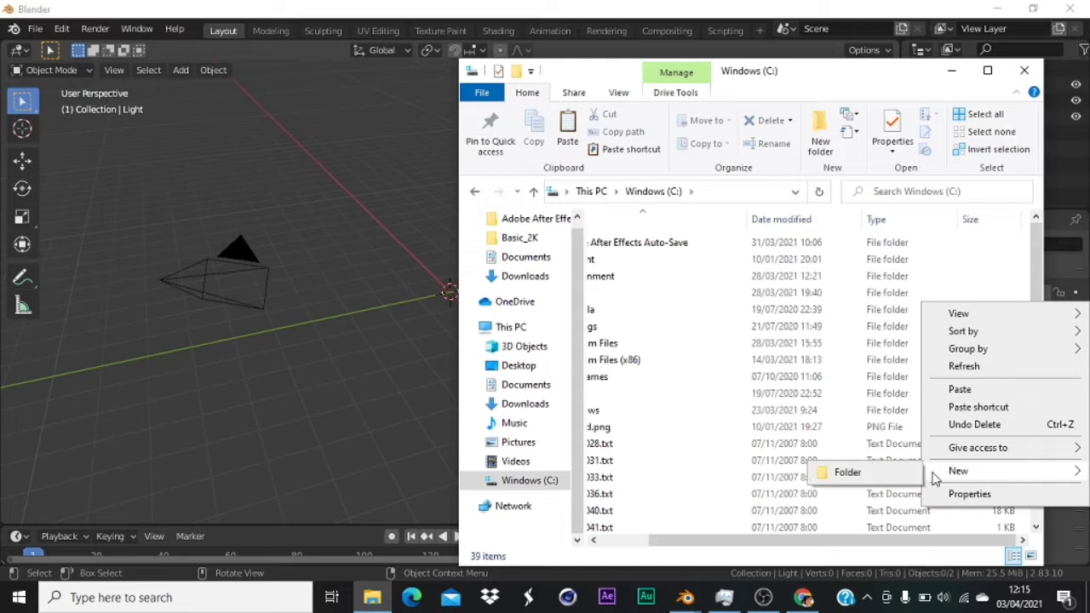
pyautogui.click(841, 472)
pyautogui.press('BackSpace')
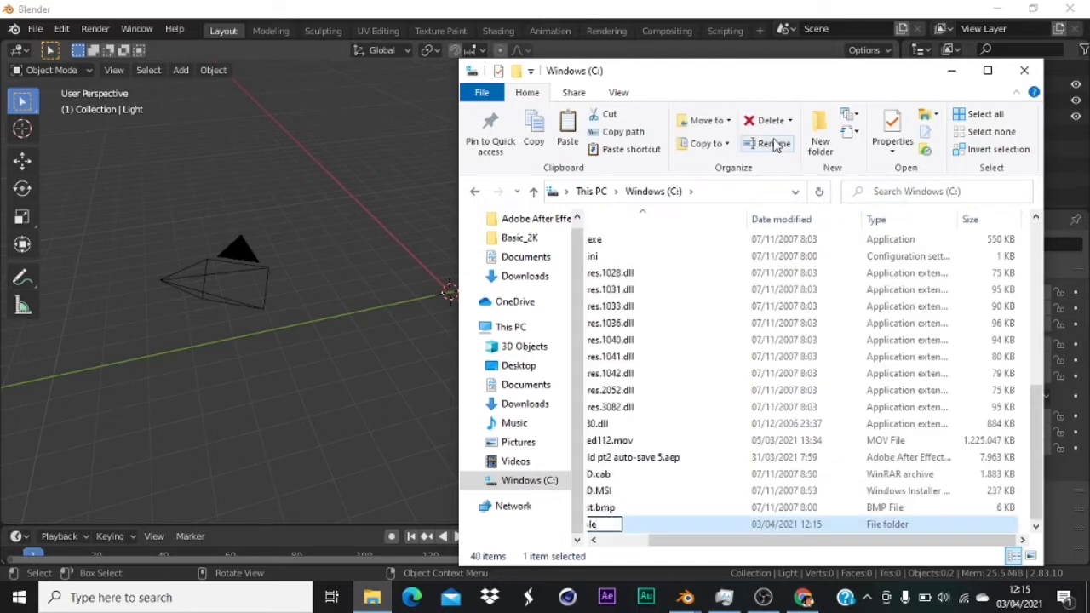
pyautogui.write('example')
pyautogui.press('Return')
# Paste the copied model files into the example folder and close File Explorer.
pyautogui.doubleClick(652, 526)
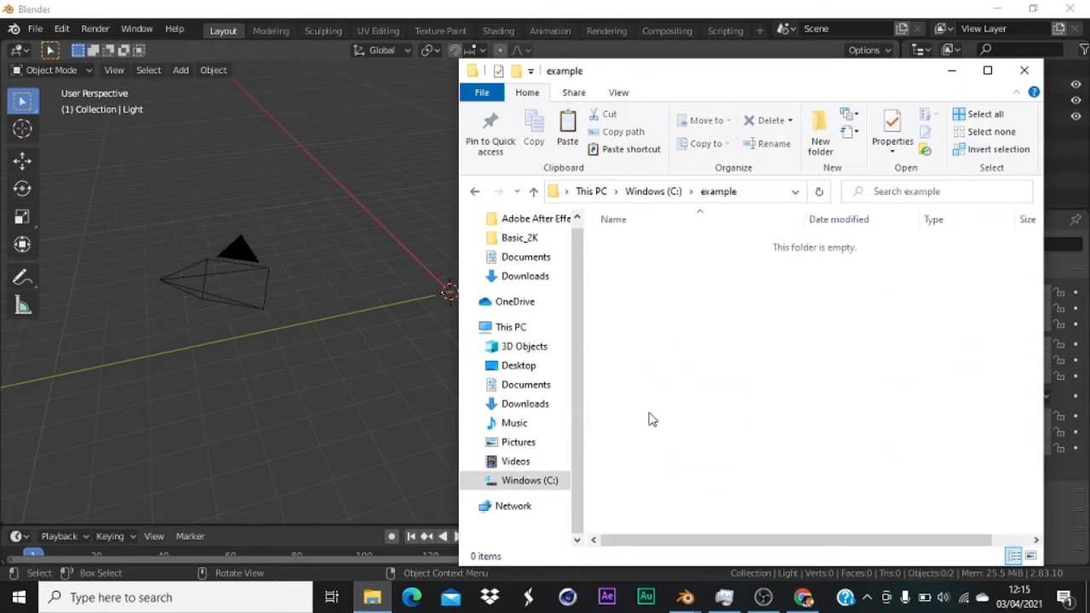
pyautogui.rightClick(663, 382)
pyautogui.click(724, 251)
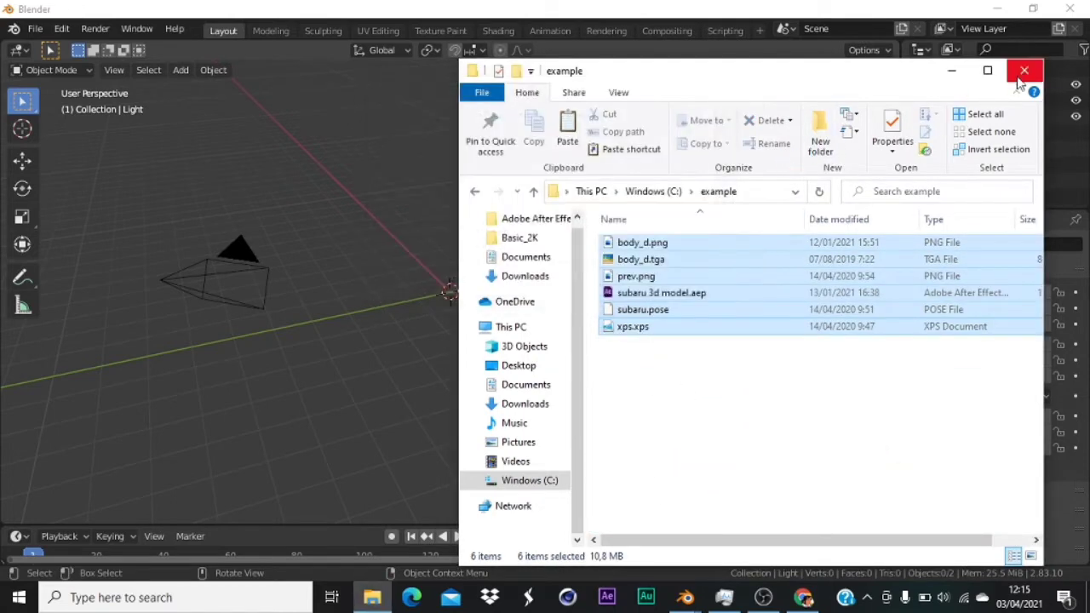
pyautogui.click(1024, 71)
# Import xps.xps from C:\example as an XNALara/XPS model.
pyautogui.click(34, 28)
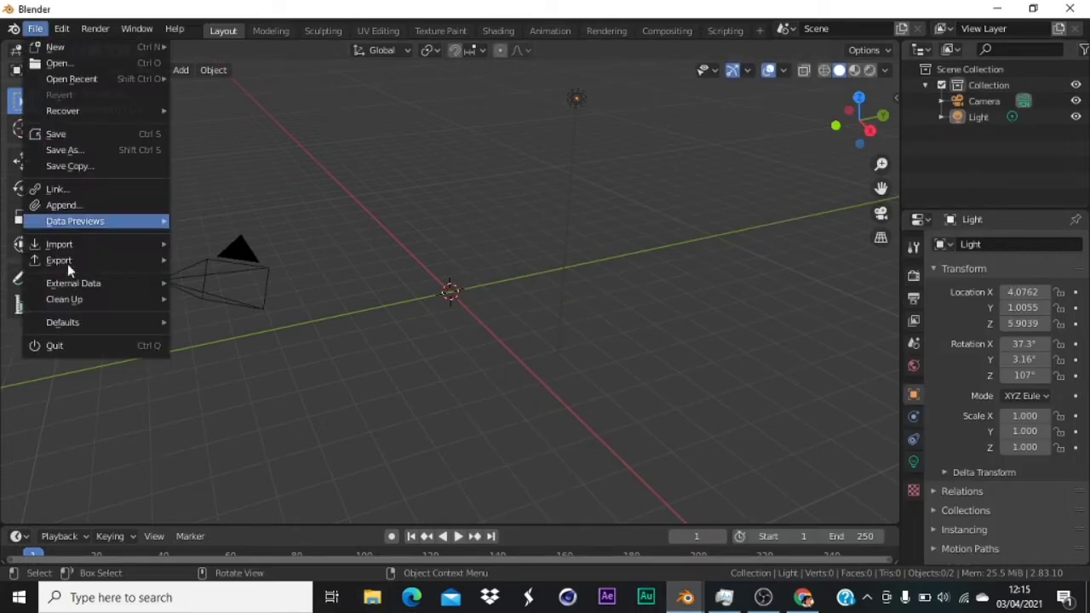
pyautogui.moveTo(93, 243)
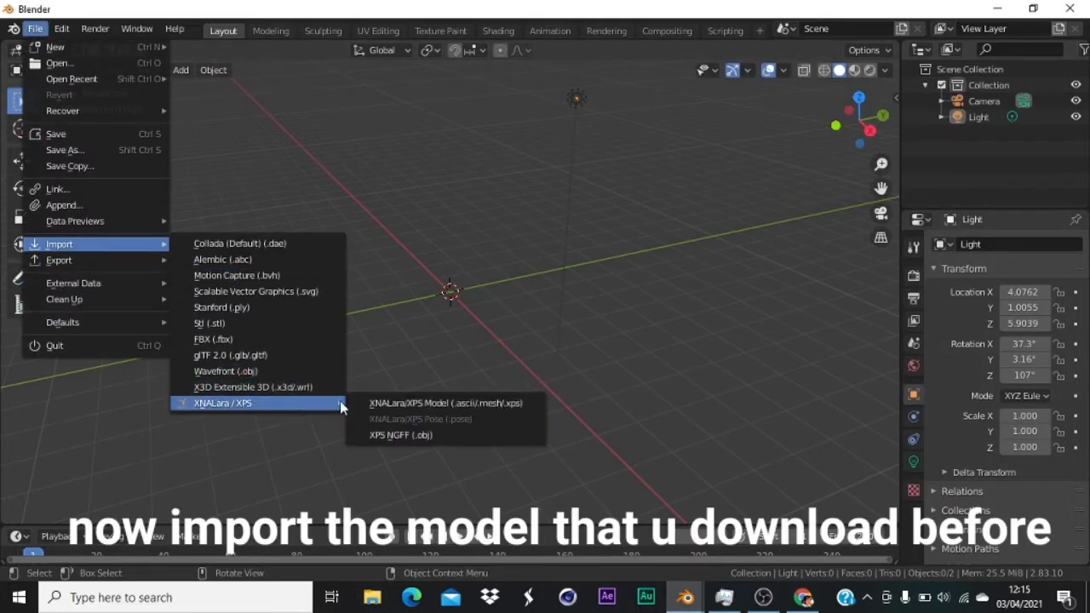
pyautogui.click(371, 403)
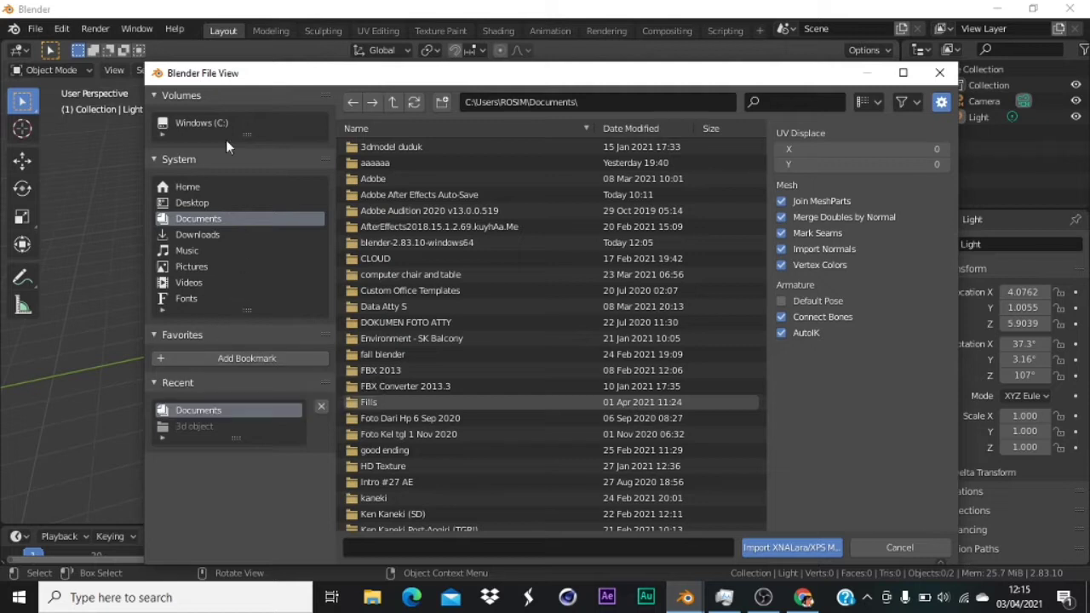
pyautogui.click(205, 125)
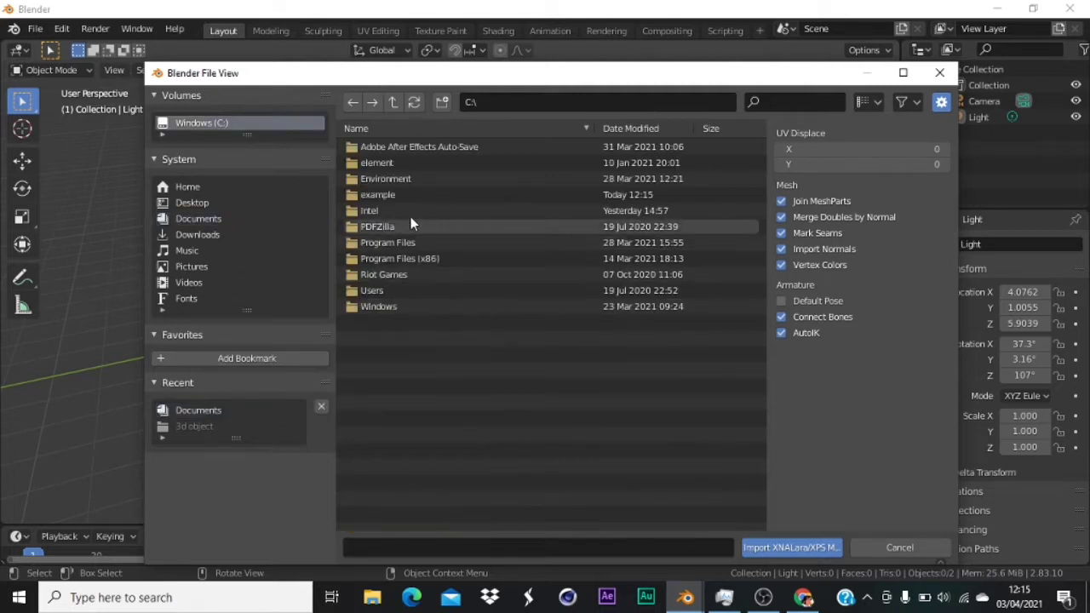
pyautogui.click(428, 195)
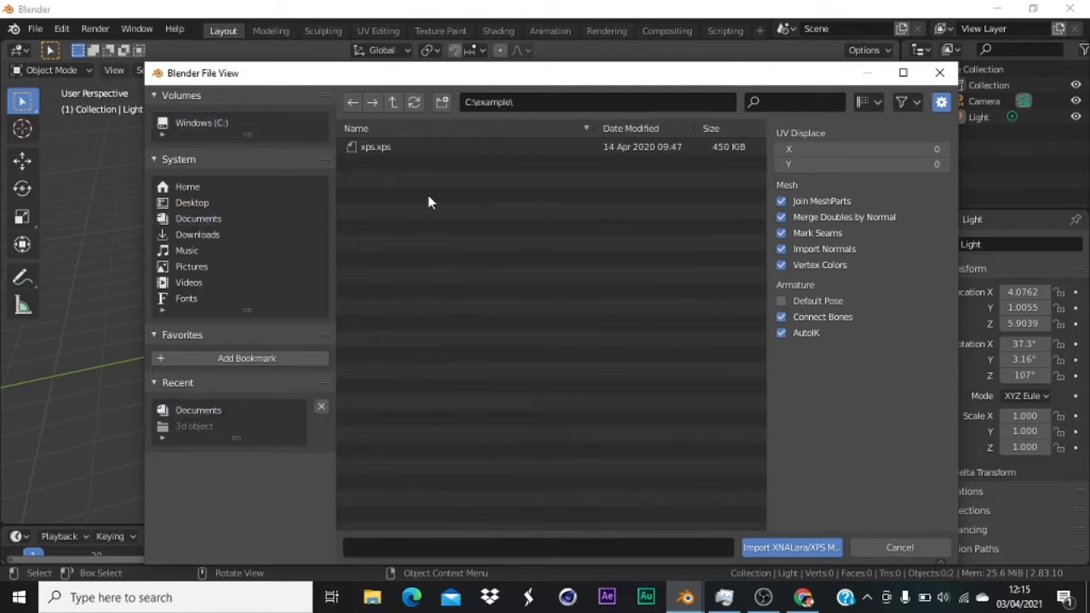
pyautogui.doubleClick(411, 154)
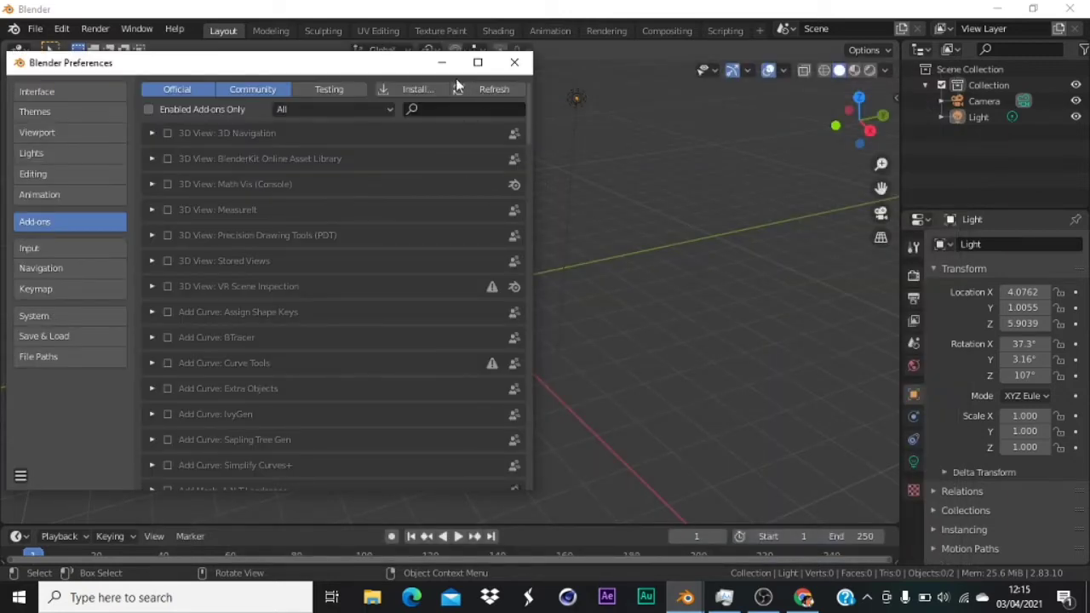
# Close the Preferences window and scale the imported armature up uniformly to about 6.08.
pyautogui.click(514, 62)
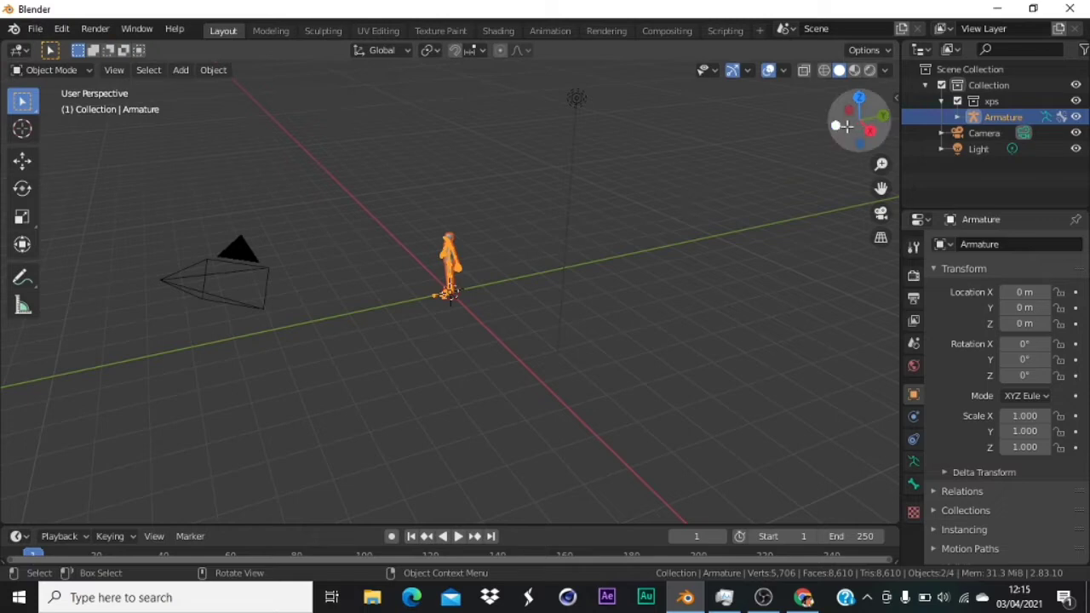
pyautogui.moveTo(851, 120); pyautogui.dragTo(818, 142)
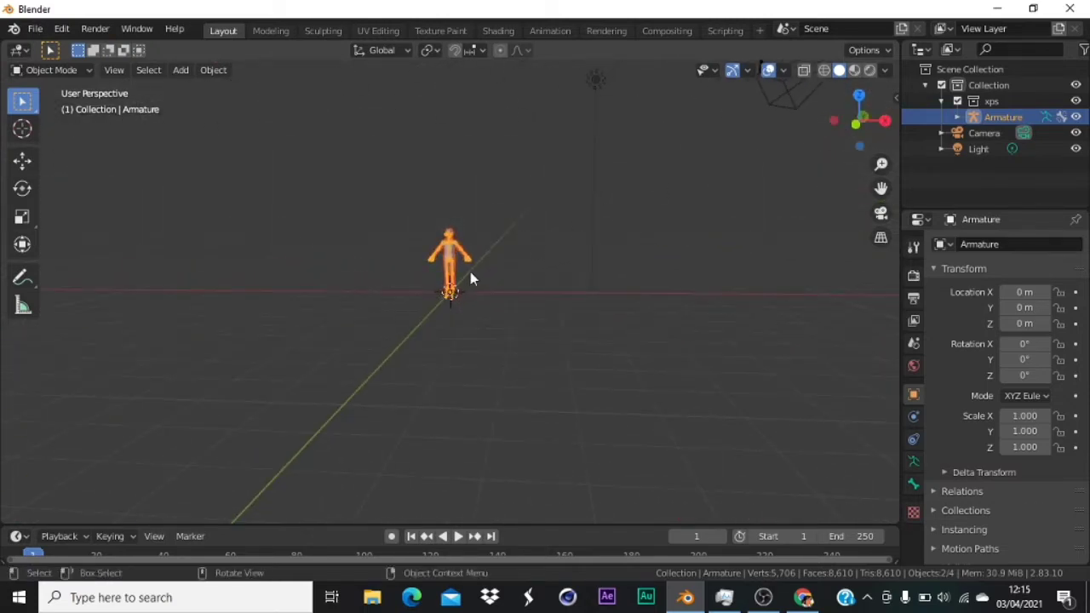
pyautogui.press('s')
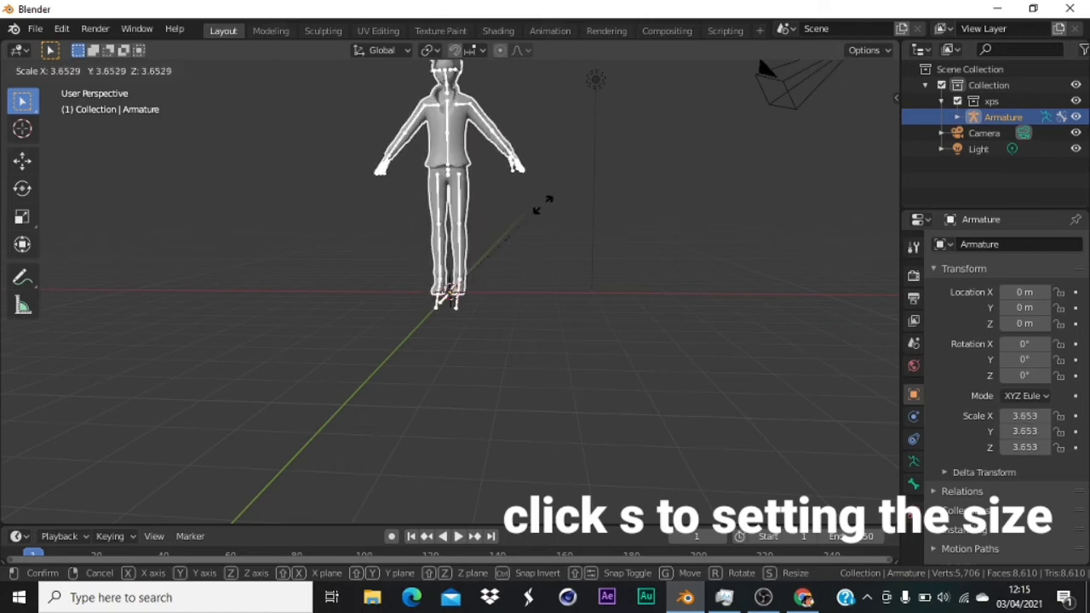
pyautogui.click(549, 204)
pyautogui.scroll(-4, 554, 207)
pyautogui.moveTo(858, 121); pyautogui.dragTo(830, 144)
pyautogui.press('s')
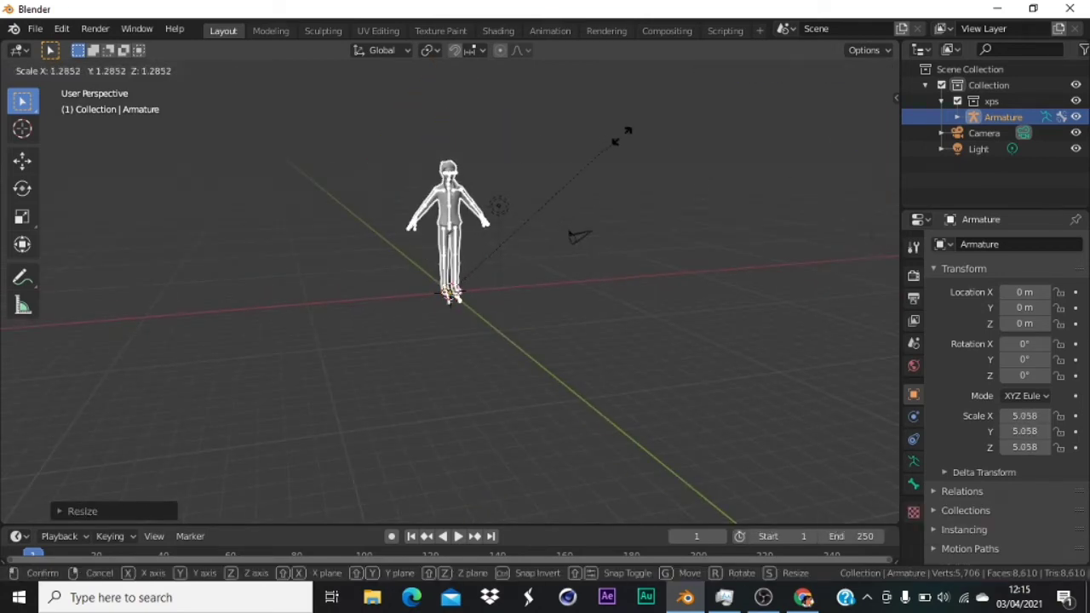
pyautogui.click(658, 119)
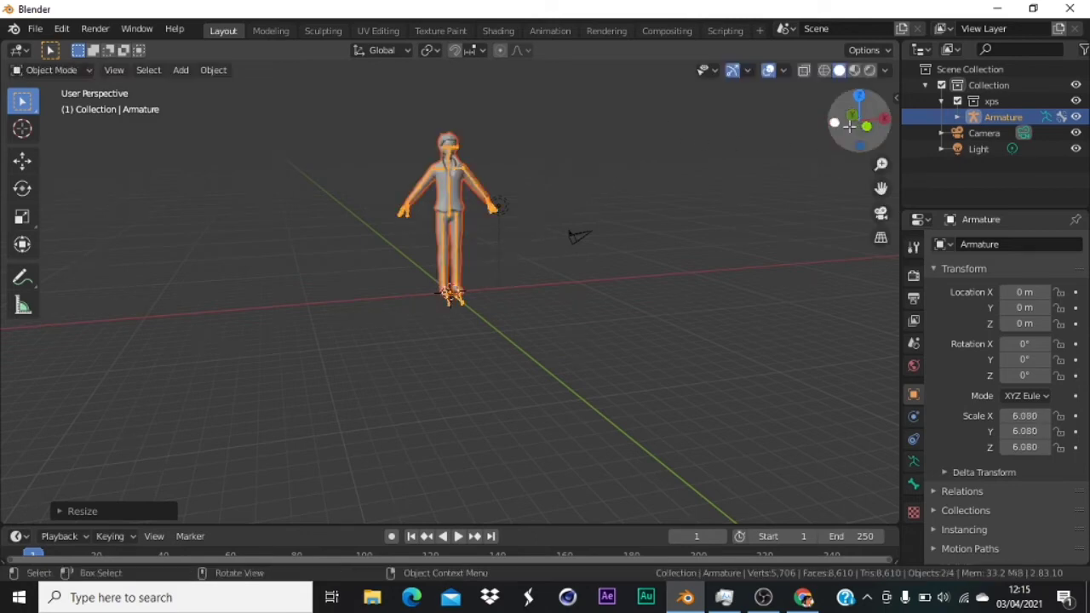
pyautogui.moveTo(858, 119); pyautogui.dragTo(803, 138)
# Export the scene as a Wavefront OBJ named example model.obj in the Documents folder.
pyautogui.click(34, 29)
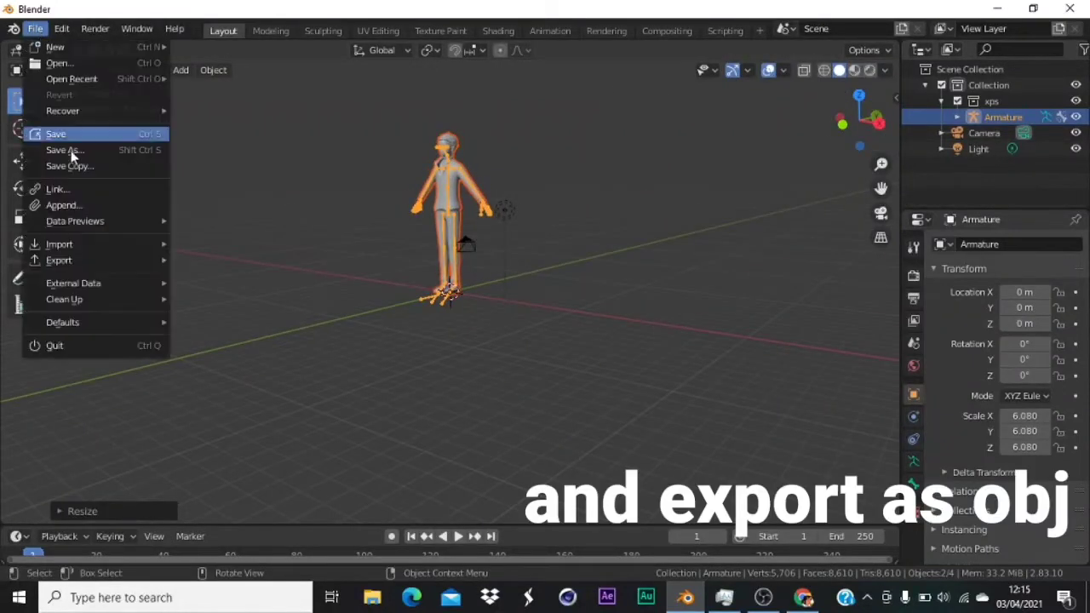
pyautogui.moveTo(85, 262)
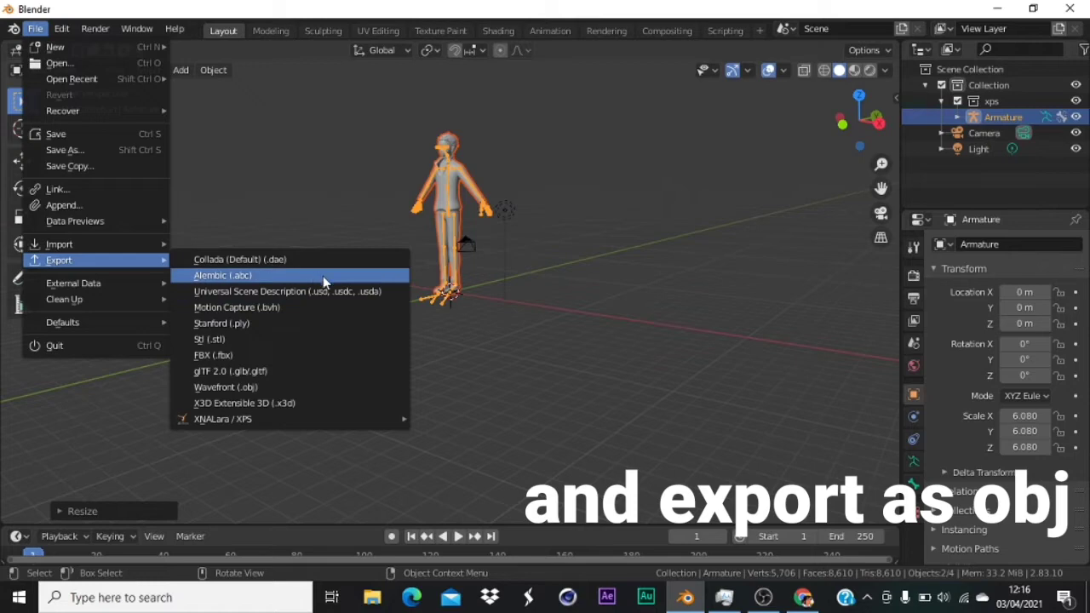
pyautogui.click(278, 390)
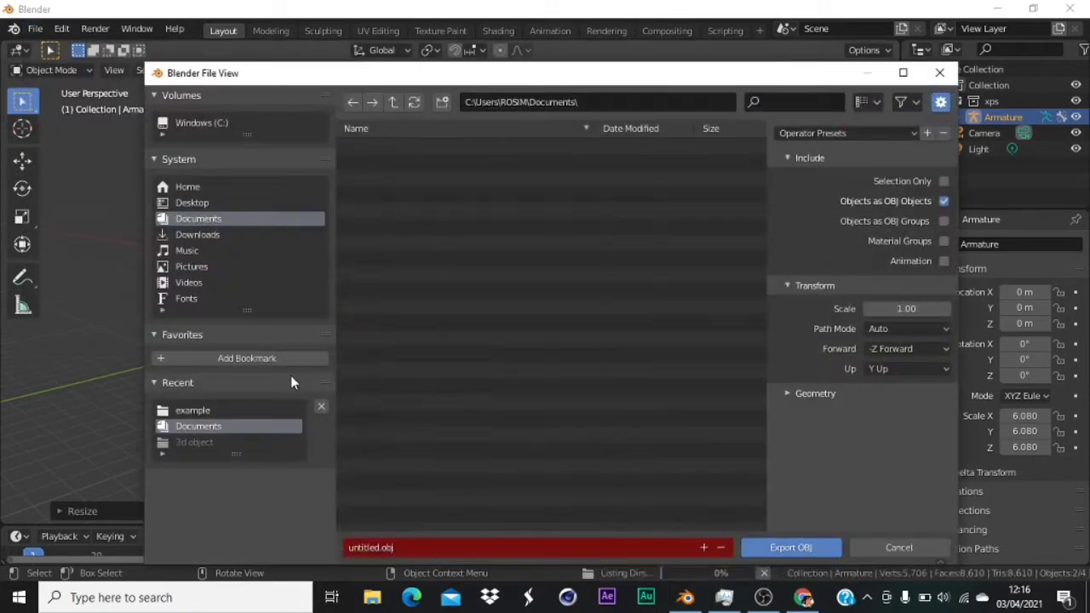
pyautogui.click(518, 546)
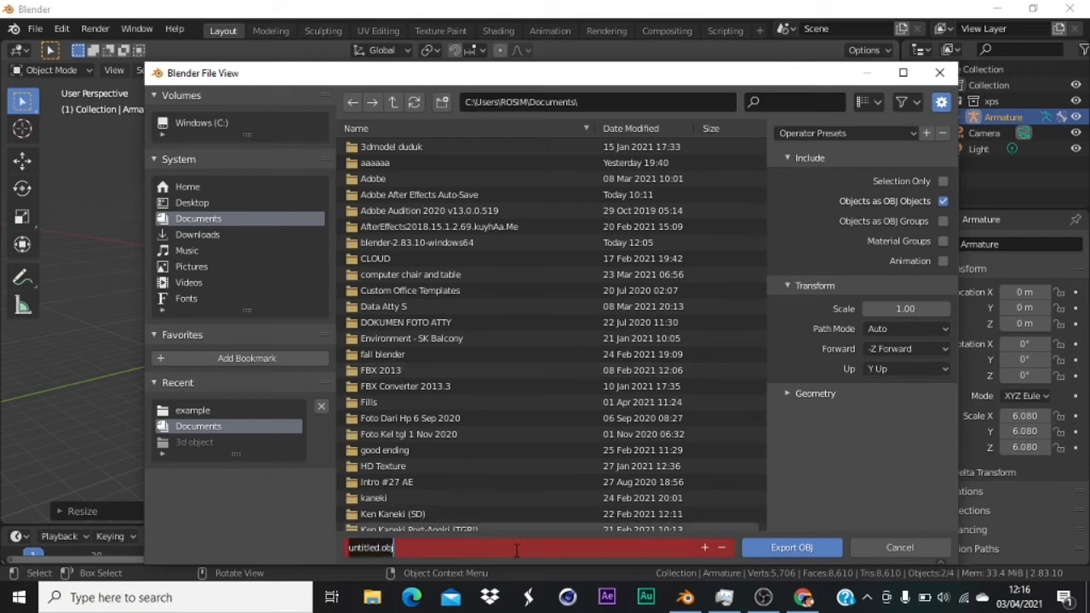
pyautogui.write('example model')
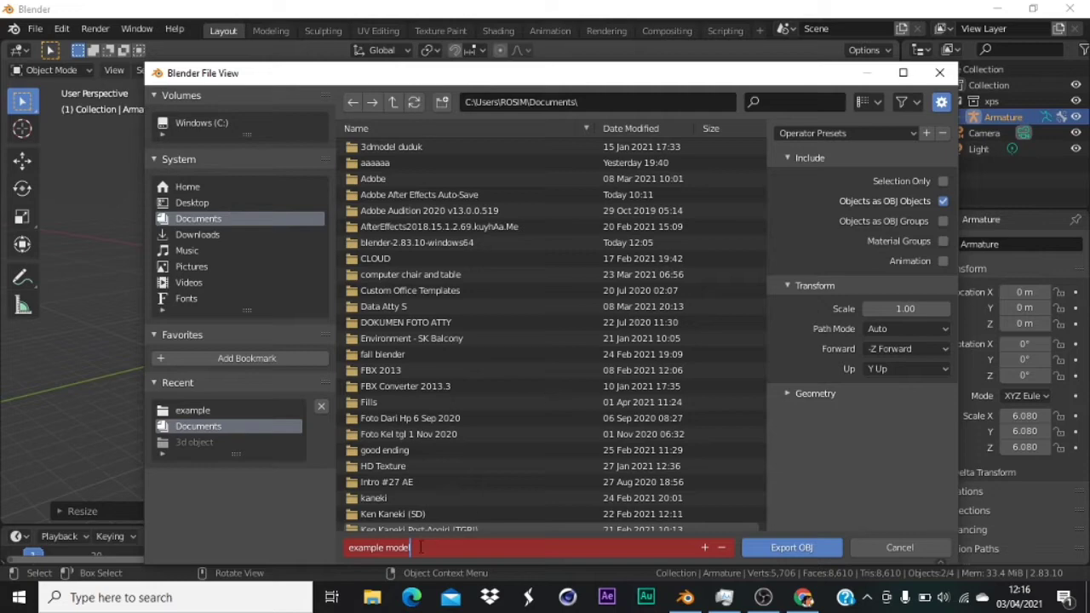
pyautogui.press('Return')
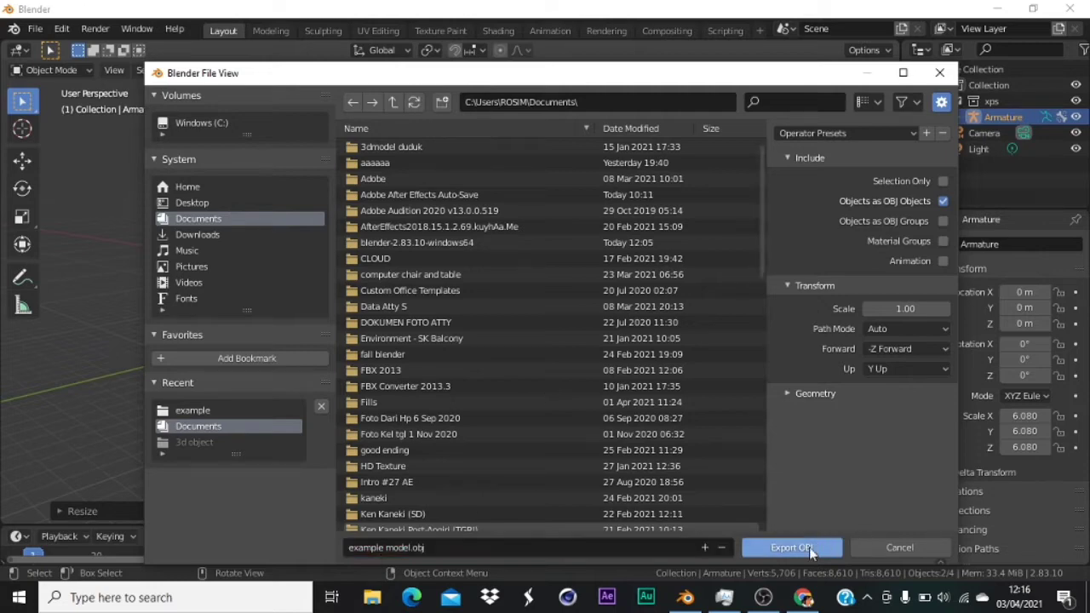
pyautogui.click(808, 548)
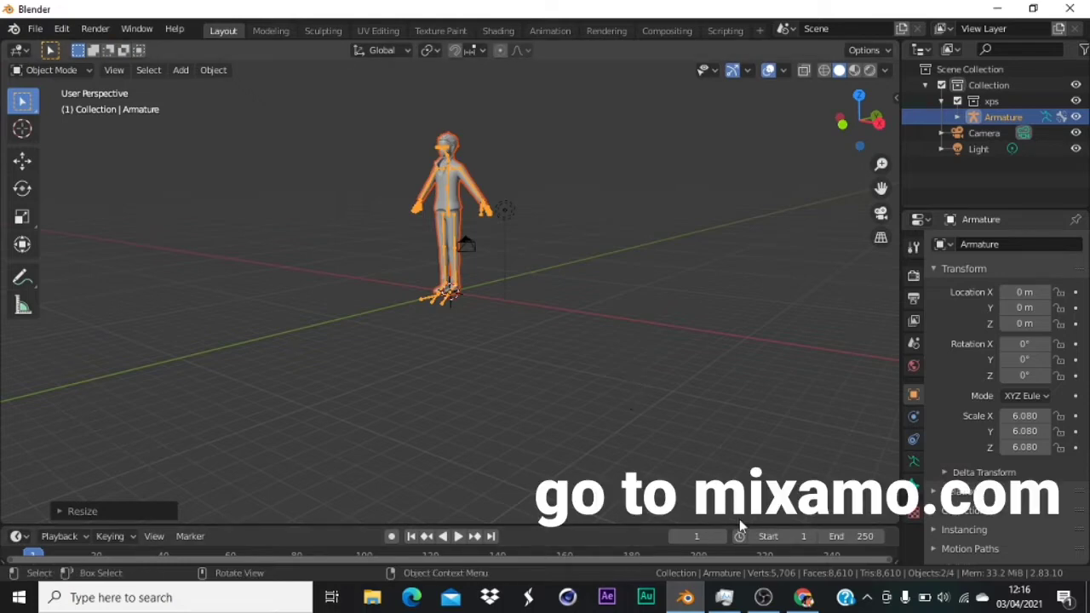
# Switch to Chrome, open mixamo.com in place of the DeviantArt page, and log in with the Google account.
pyautogui.click(803, 596)
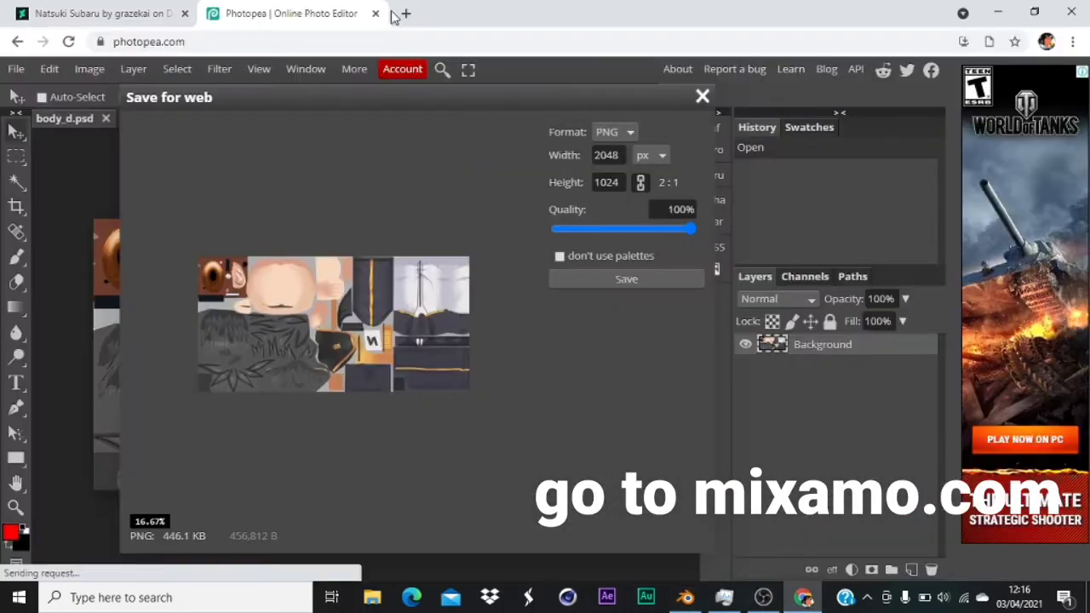
pyautogui.click(155, 17)
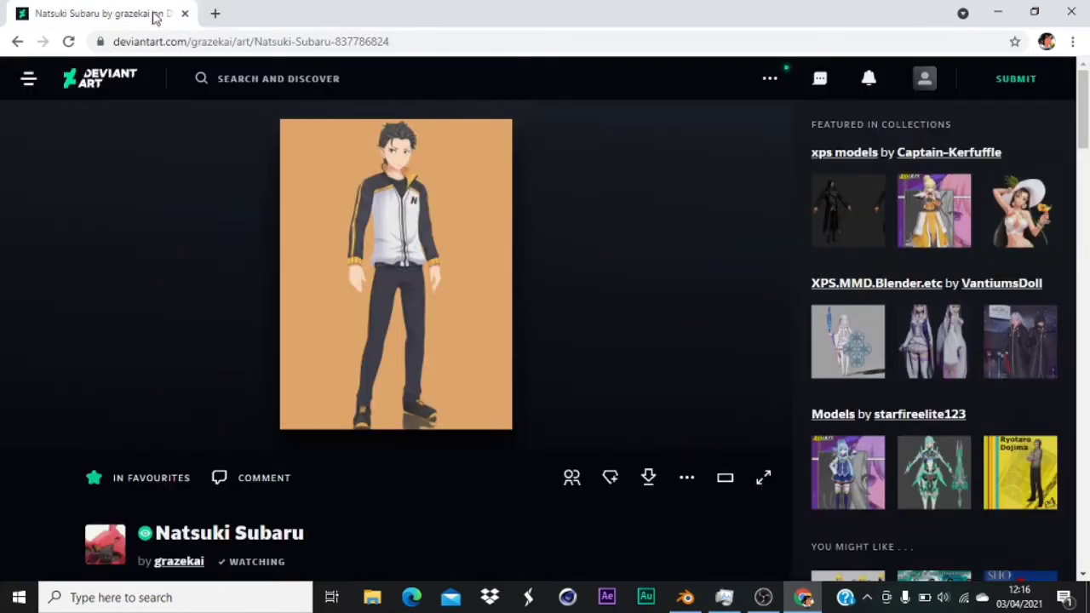
pyautogui.click(391, 34)
pyautogui.write('mixamo')
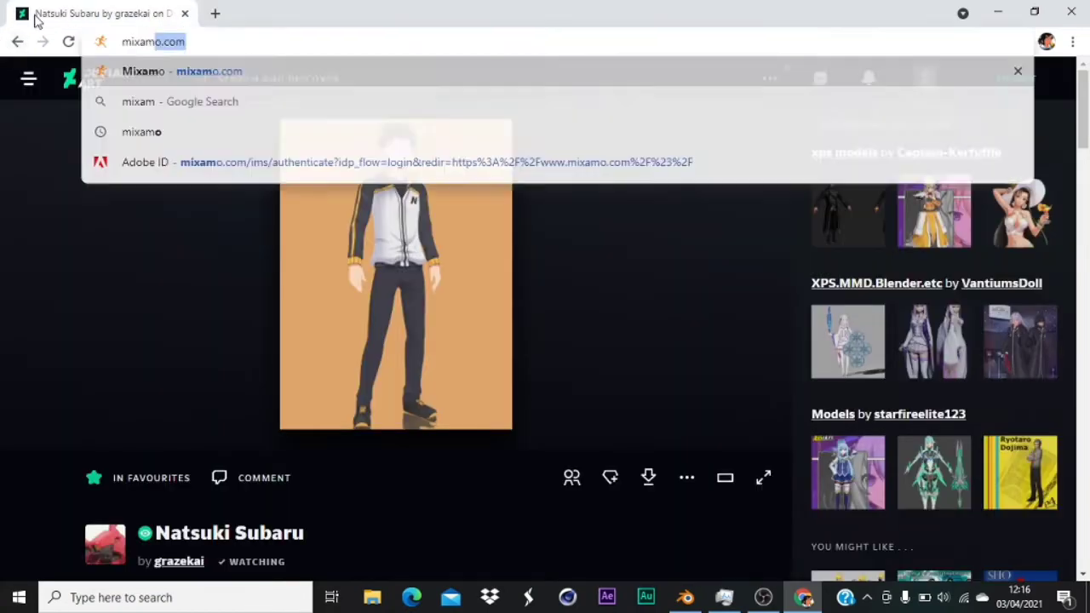
pyautogui.press('Return')
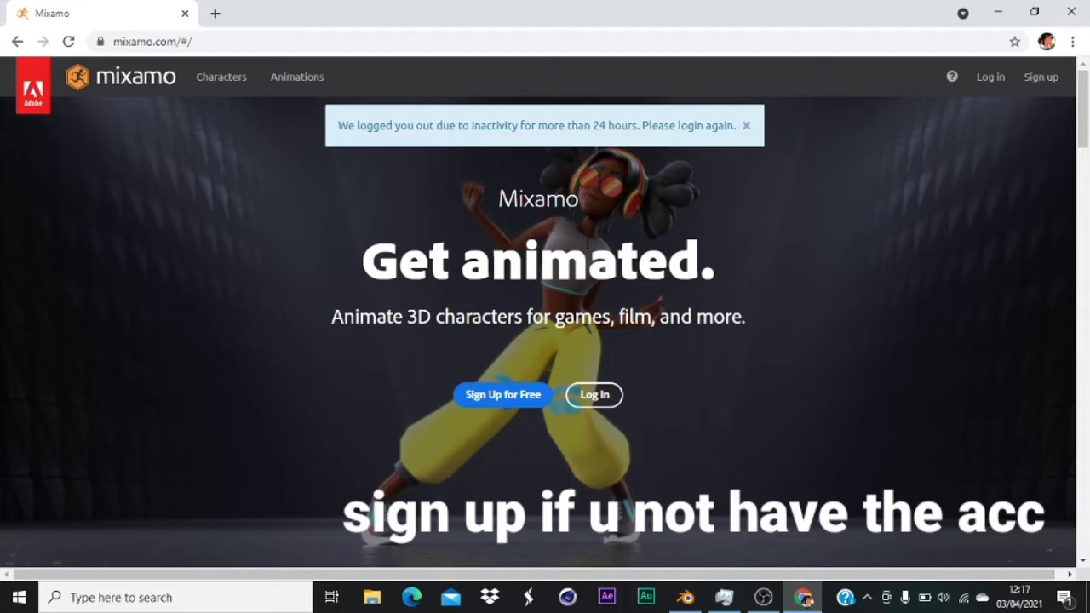
pyautogui.click(581, 396)
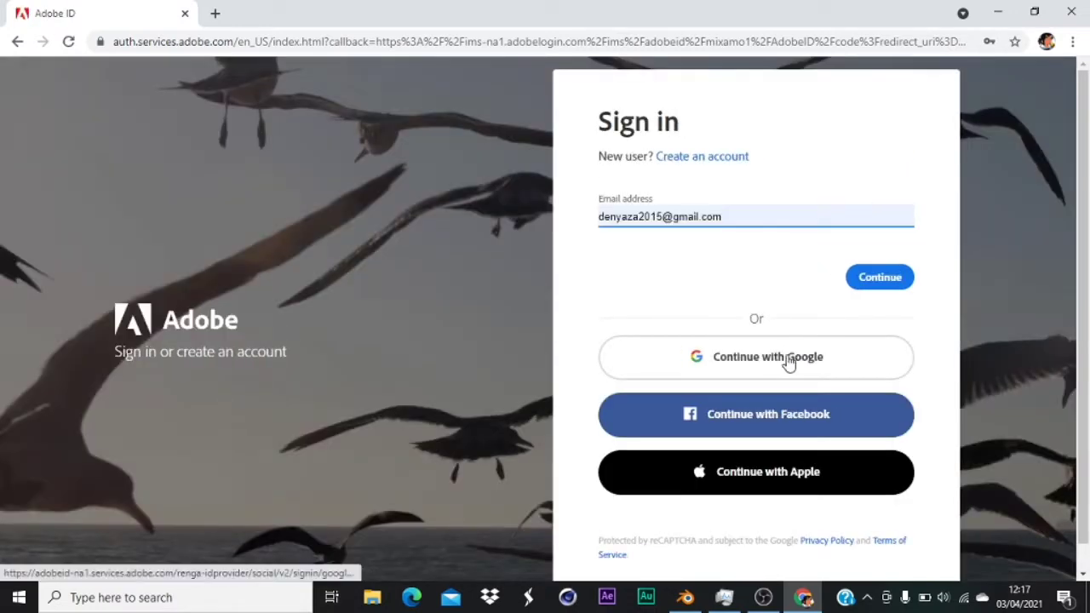
pyautogui.click(788, 361)
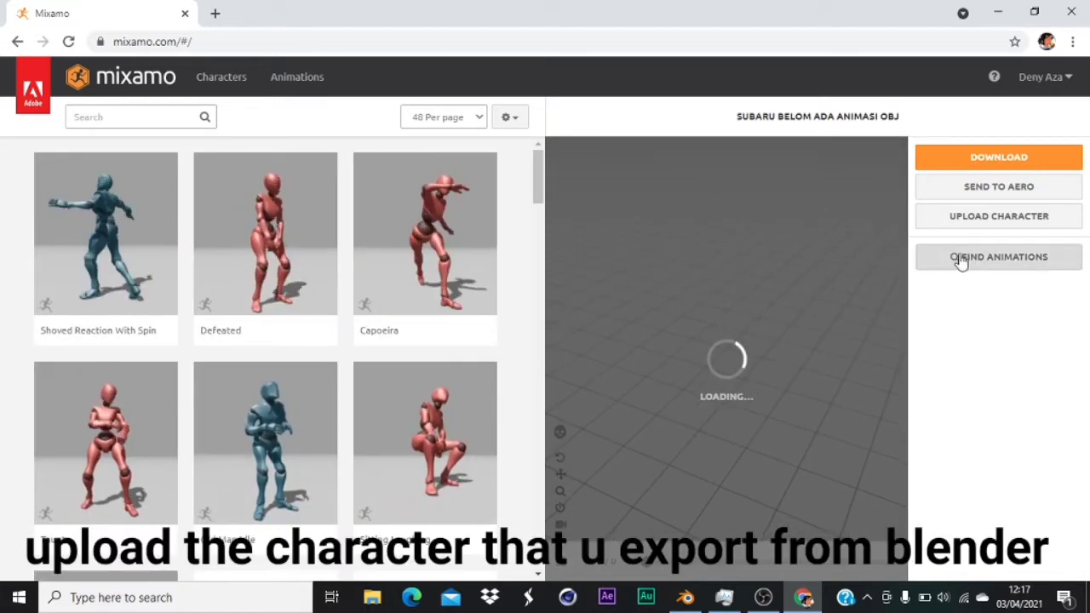
# Upload example model.obj from the Documents folder to Mixamo as a new character.
pyautogui.click(1002, 215)
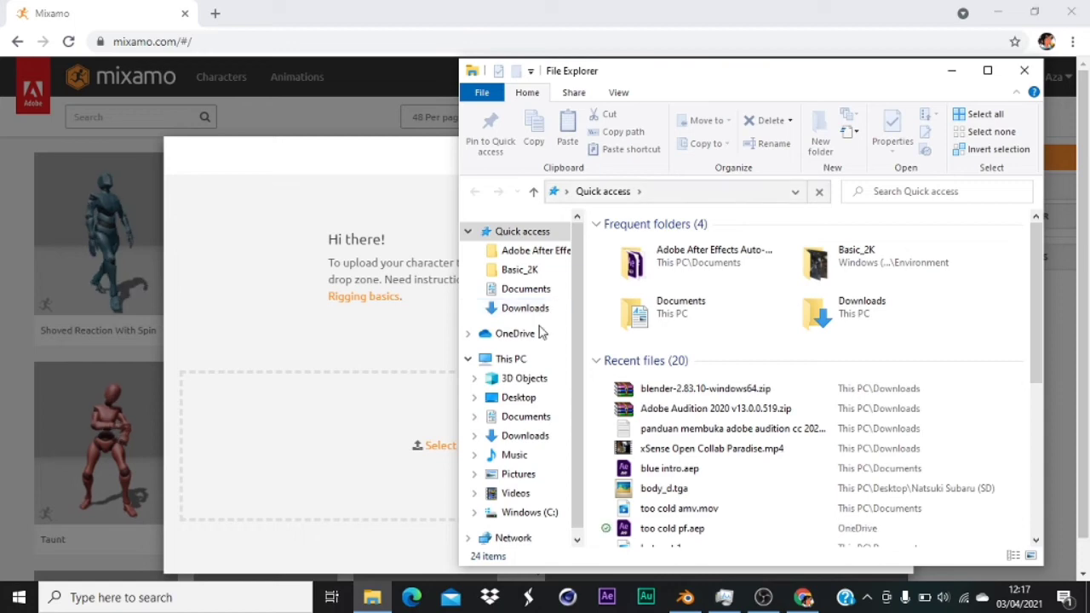
pyautogui.click(530, 416)
pyautogui.scroll(-4, 714, 334)
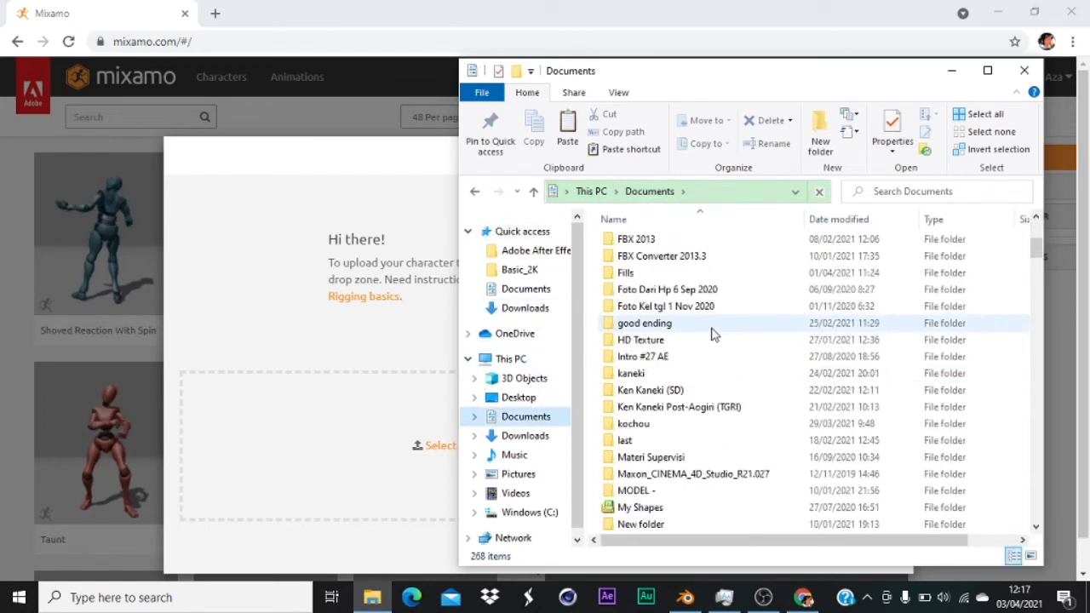
pyautogui.scroll(-20, 714, 335)
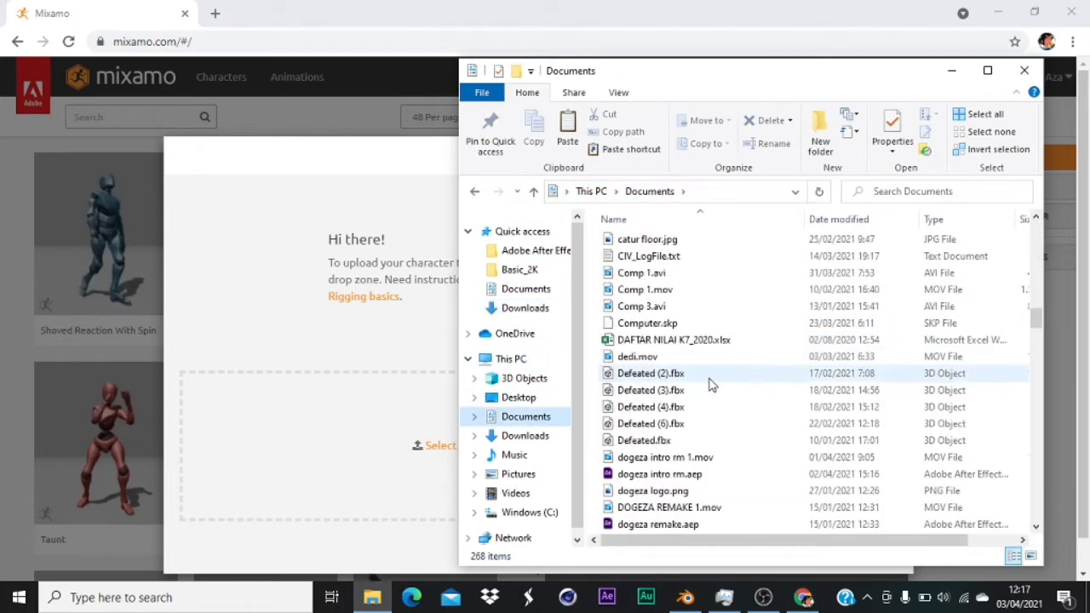
pyautogui.scroll(-5, 712, 385)
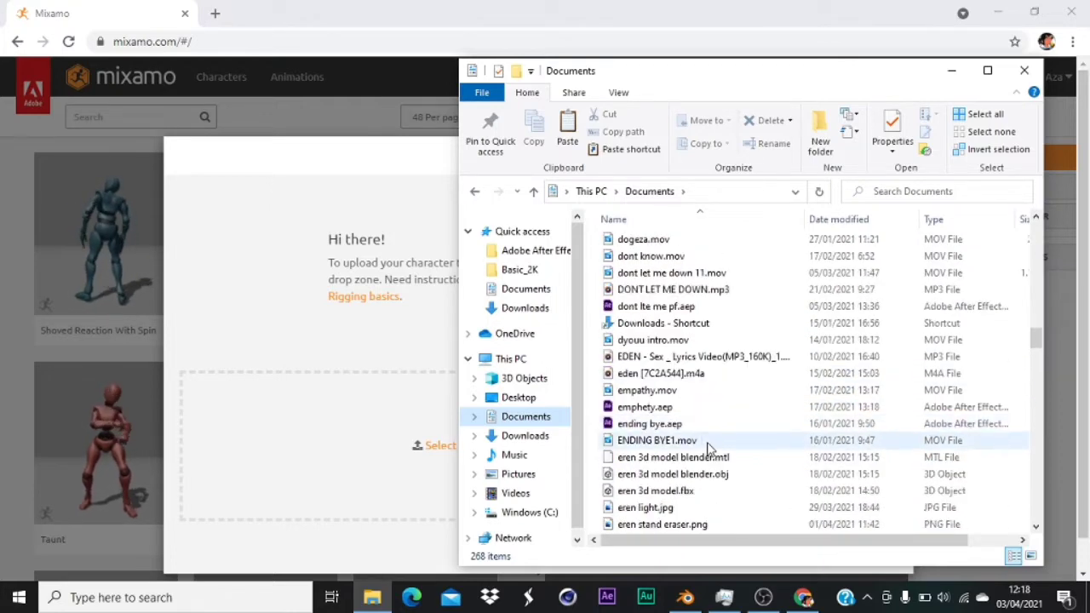
pyautogui.scroll(-3, 709, 447)
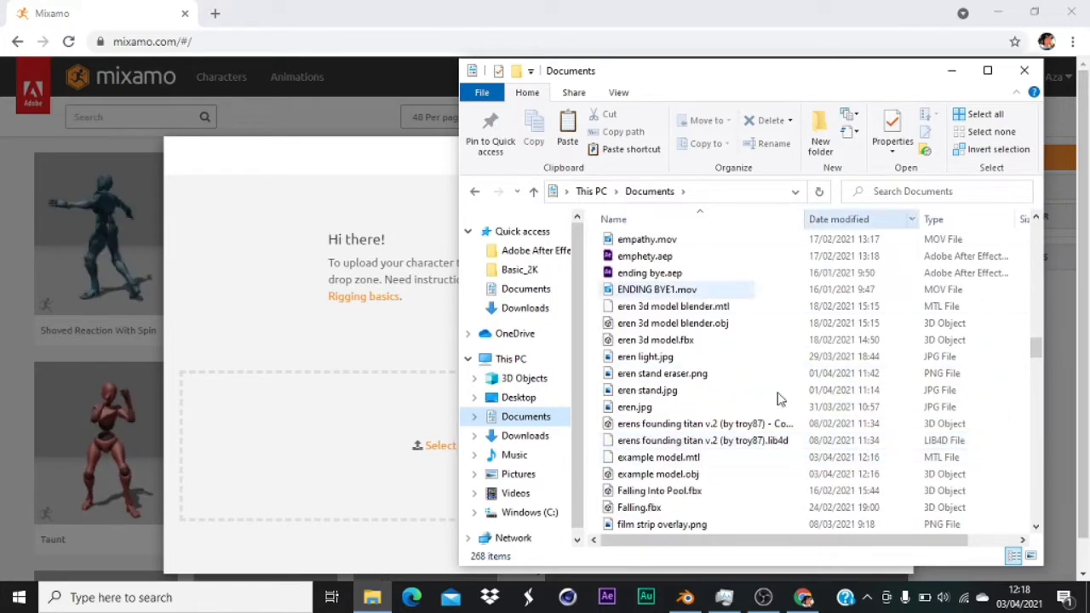
pyautogui.click(668, 473)
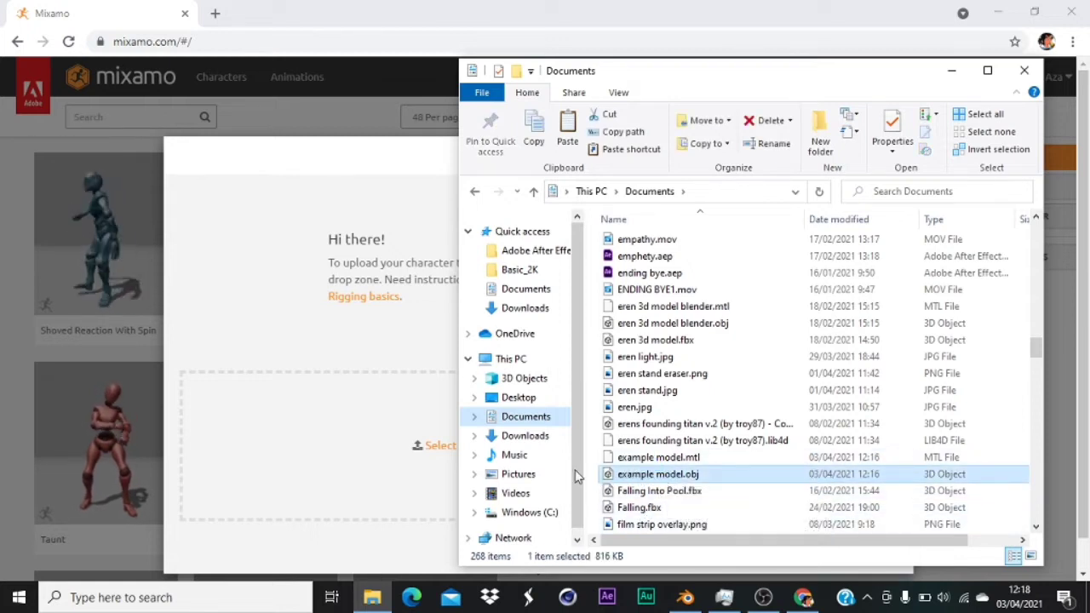
pyautogui.moveTo(574, 477); pyautogui.dragTo(377, 431)
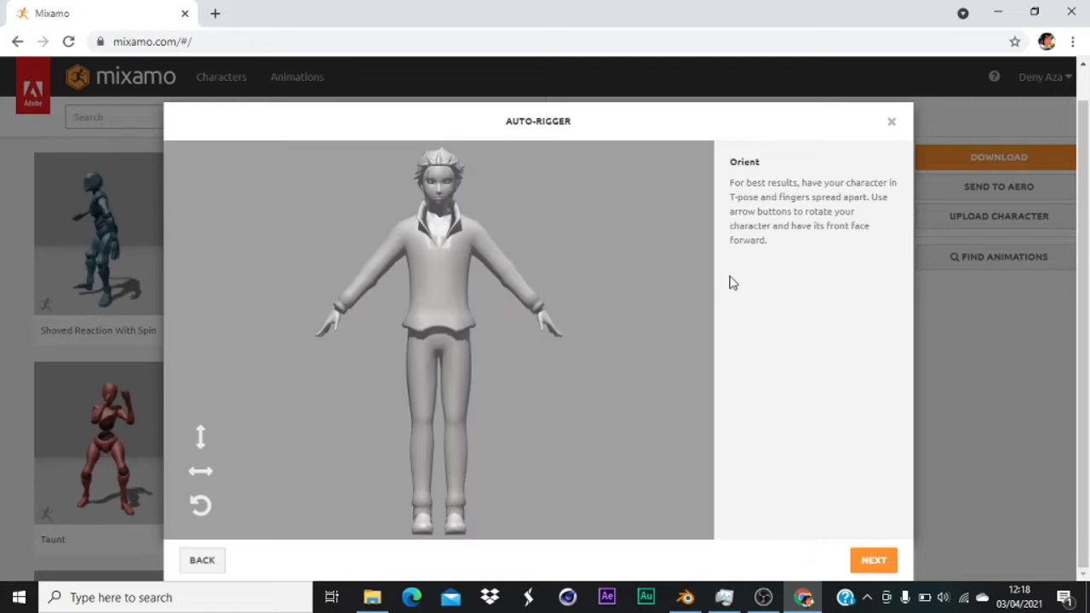
# Accept the orientation, place the chin, elbow, wrist, knee and groin markers symmetrically on the model, and run the auto-rigging.
pyautogui.click(868, 555)
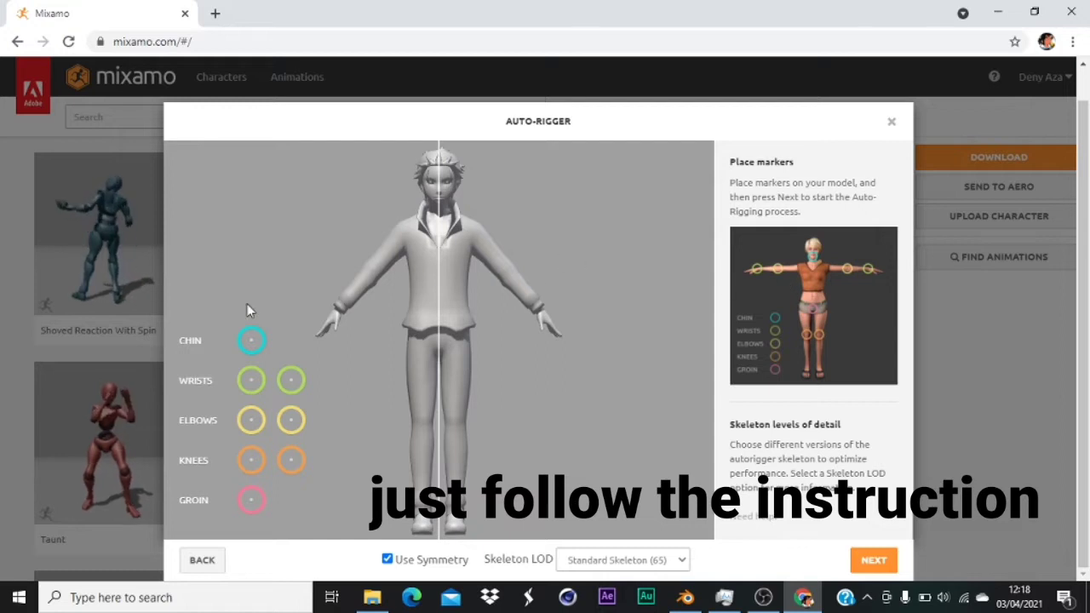
pyautogui.moveTo(251, 345); pyautogui.dragTo(438, 213)
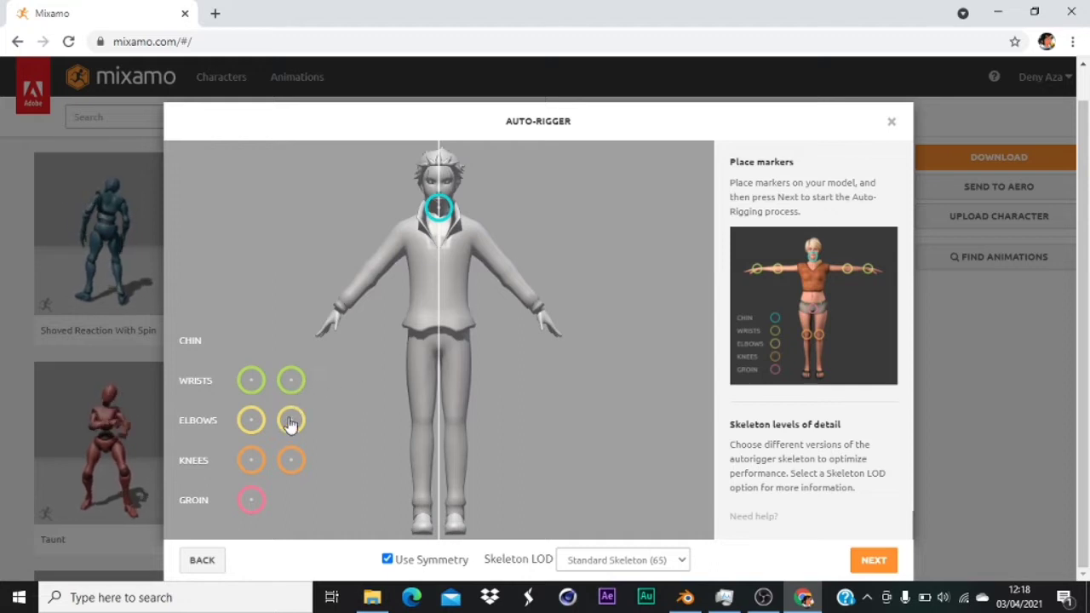
pyautogui.moveTo(290, 423)
pyautogui.mouseDown()
pyautogui.moveTo(453, 274)
pyautogui.moveTo(510, 284)
pyautogui.mouseUp()
pyautogui.moveTo(292, 381); pyautogui.dragTo(540, 308)
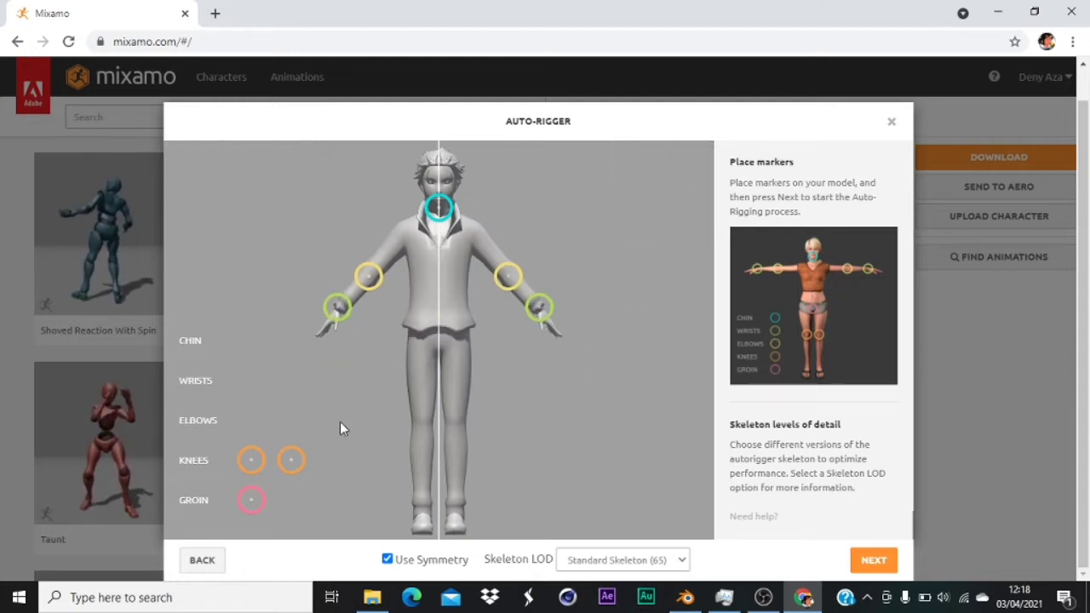
pyautogui.moveTo(288, 464); pyautogui.dragTo(458, 428)
pyautogui.moveTo(282, 493); pyautogui.dragTo(284, 489)
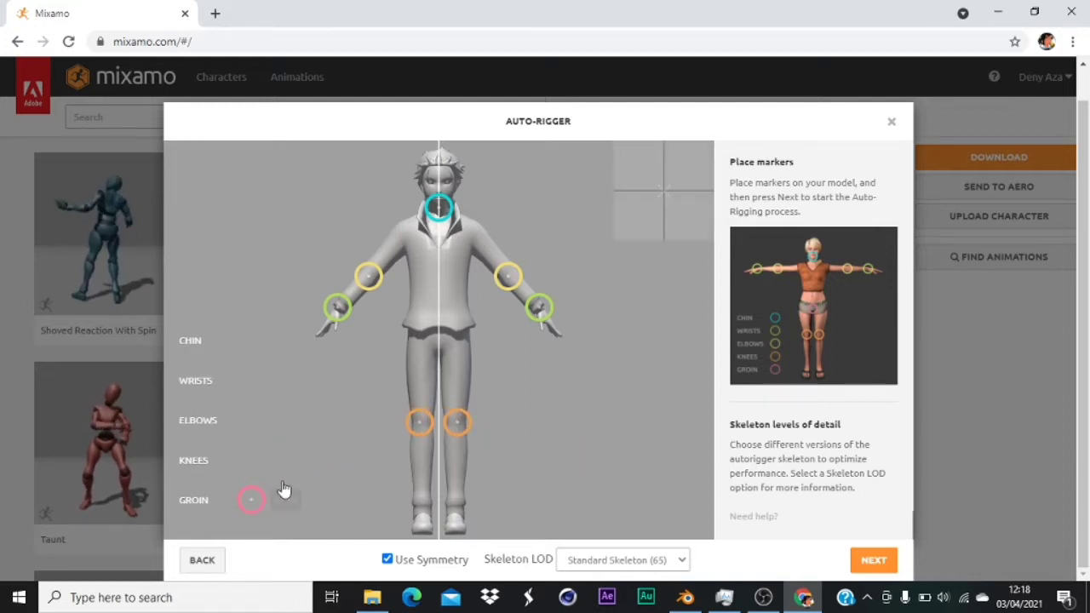
pyautogui.moveTo(375, 433)
pyautogui.mouseDown()
pyautogui.moveTo(434, 368)
pyautogui.moveTo(441, 343)
pyautogui.mouseUp()
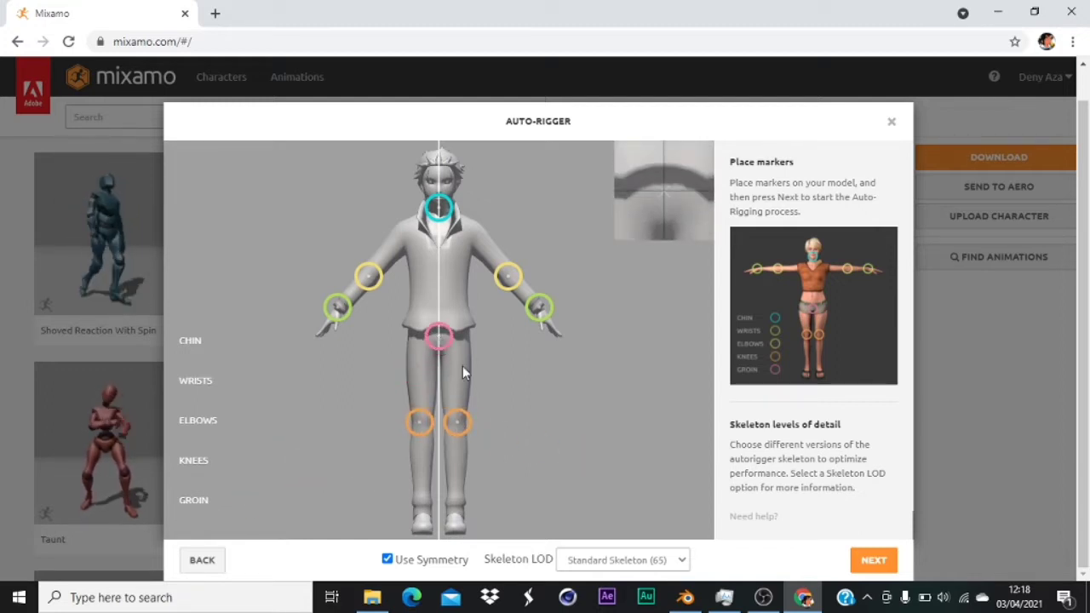
pyautogui.click(862, 560)
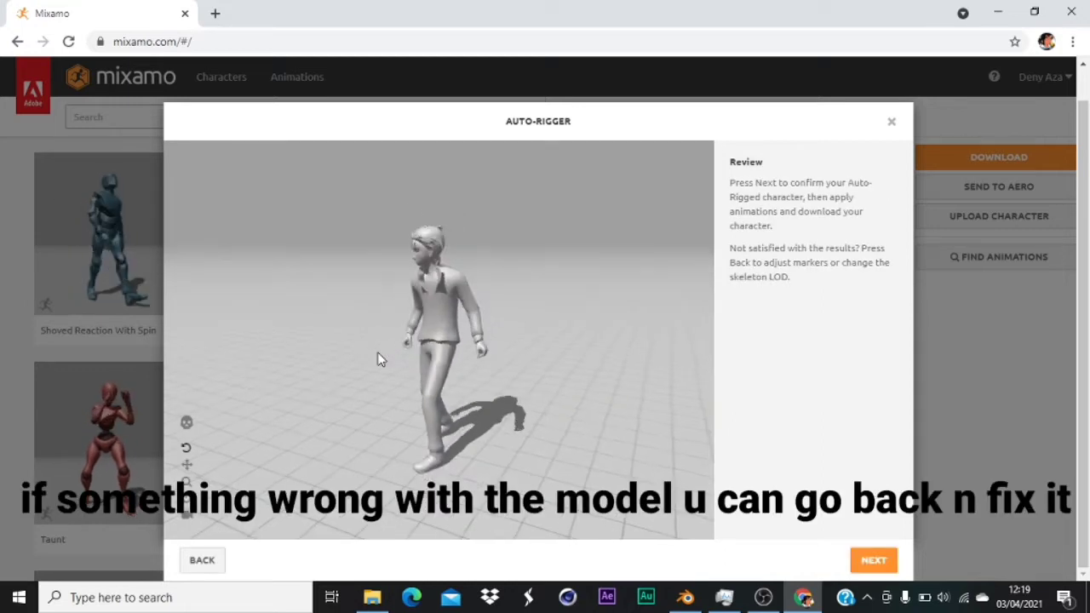
# Check the auto-rigged character from another angle, and accept it as the new Mixamo character.
pyautogui.moveTo(379, 357); pyautogui.dragTo(438, 305)
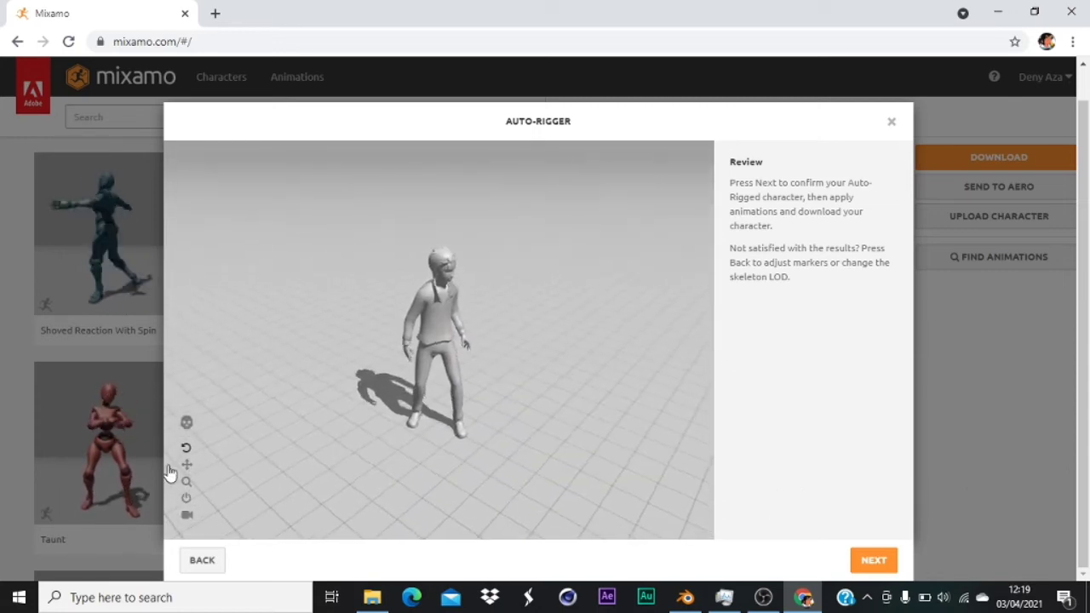
pyautogui.click(870, 559)
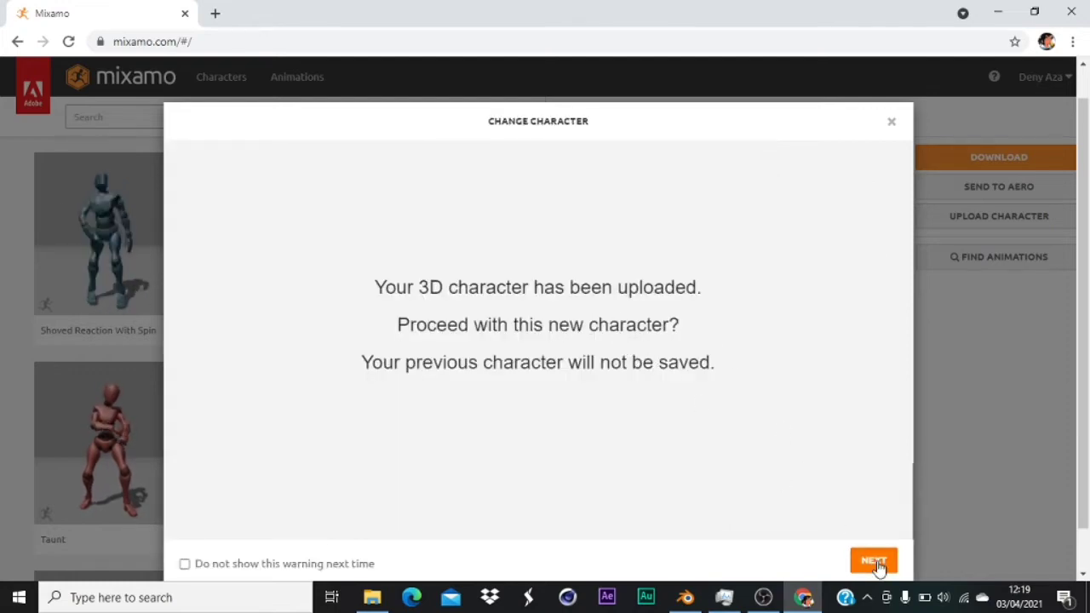
pyautogui.click(874, 562)
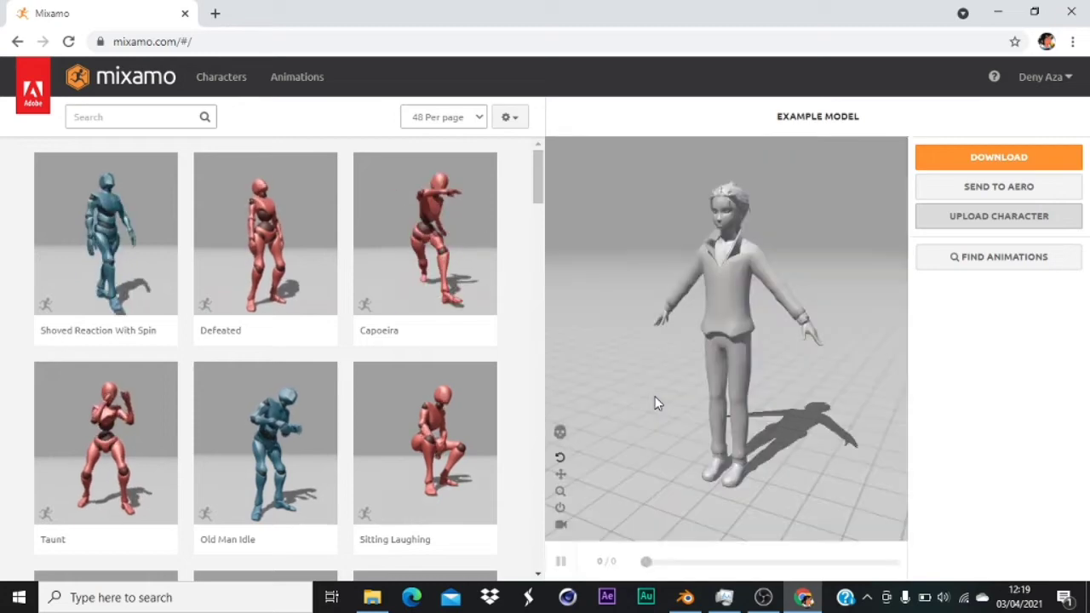
pyautogui.moveTo(696, 362); pyautogui.dragTo(546, 264)
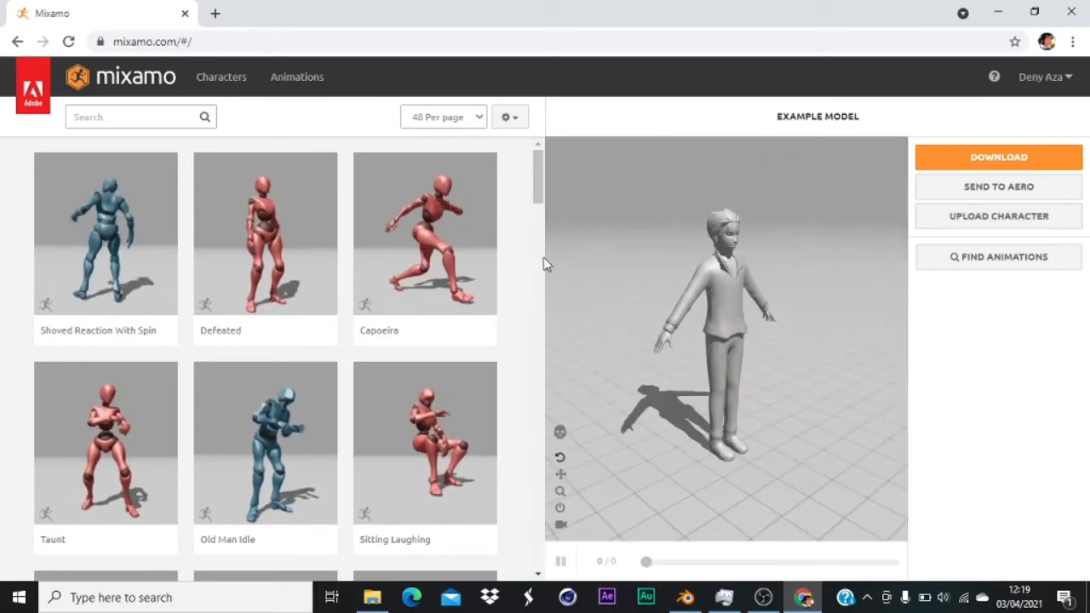
# Browse the animation library and try the Sitting Laughing animation on the character.
pyautogui.scroll(-5, 236, 304)
pyautogui.scroll(4, 221, 268)
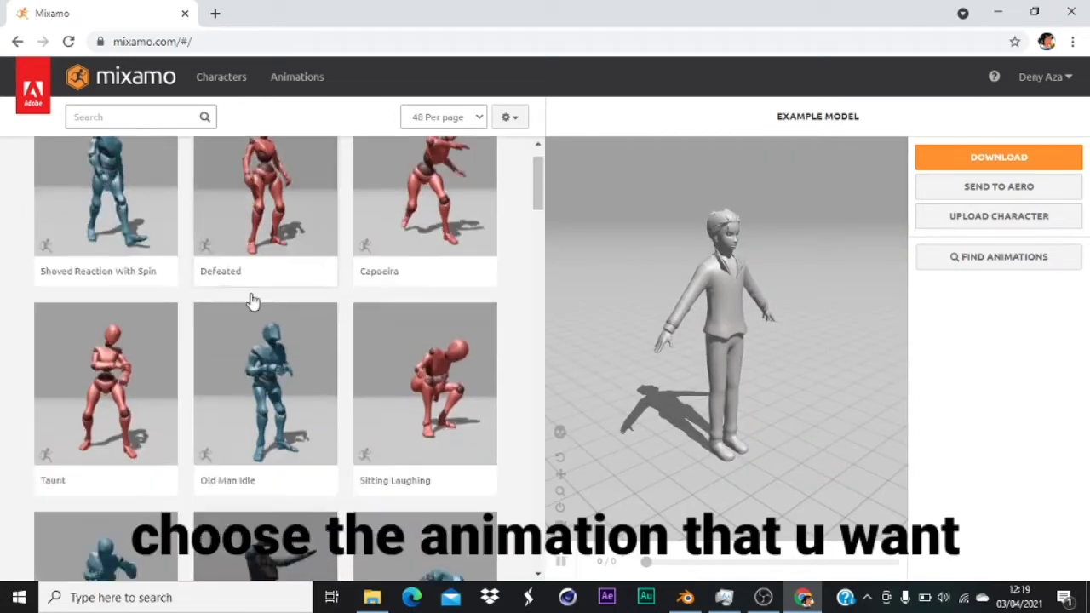
pyautogui.scroll(-12, 264, 302)
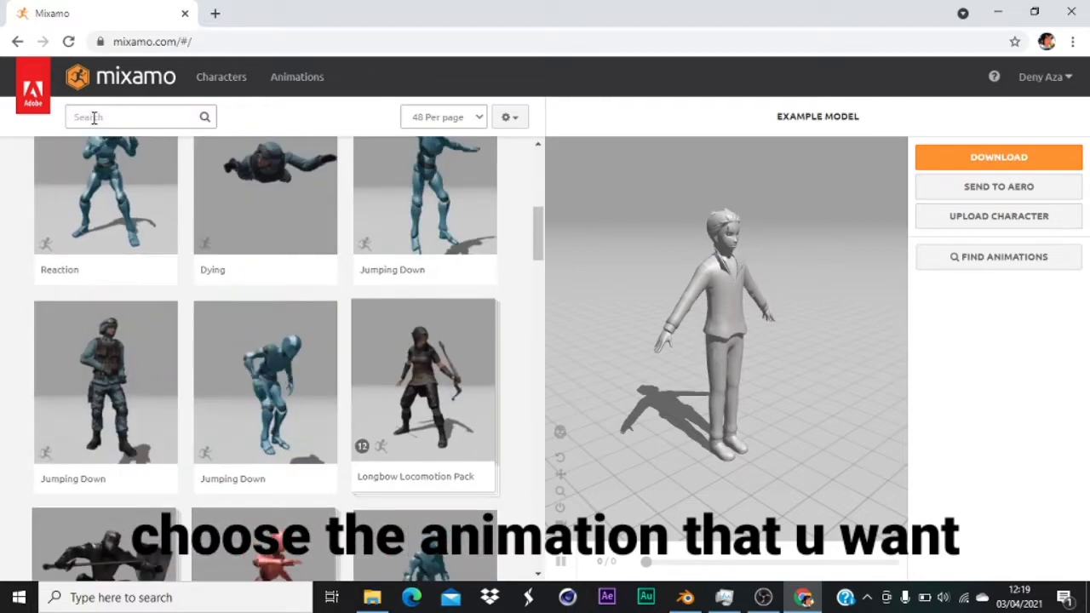
pyautogui.scroll(10, 310, 295)
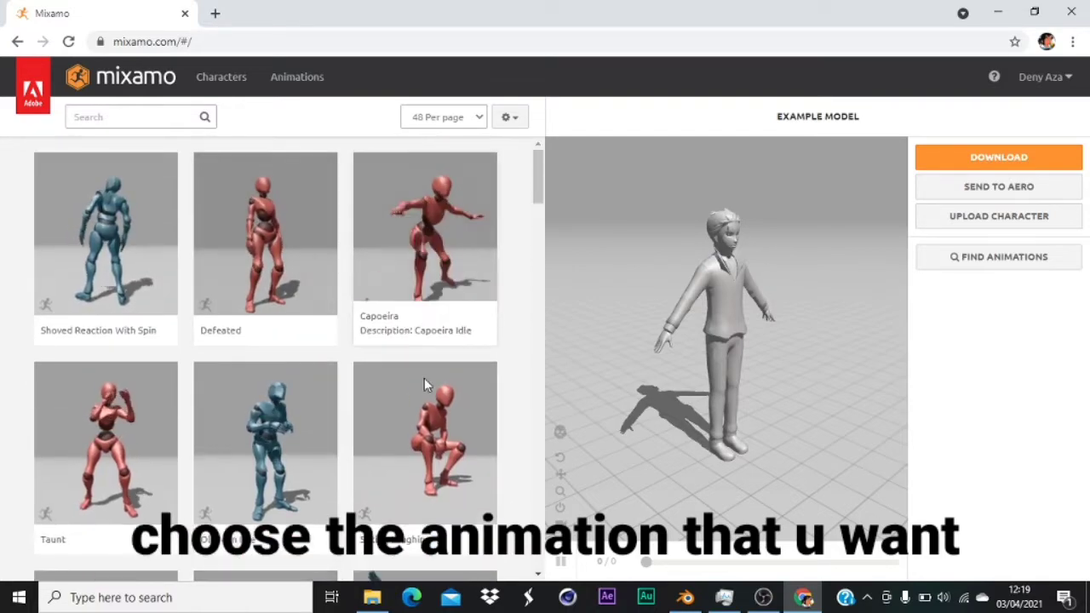
pyautogui.click(426, 418)
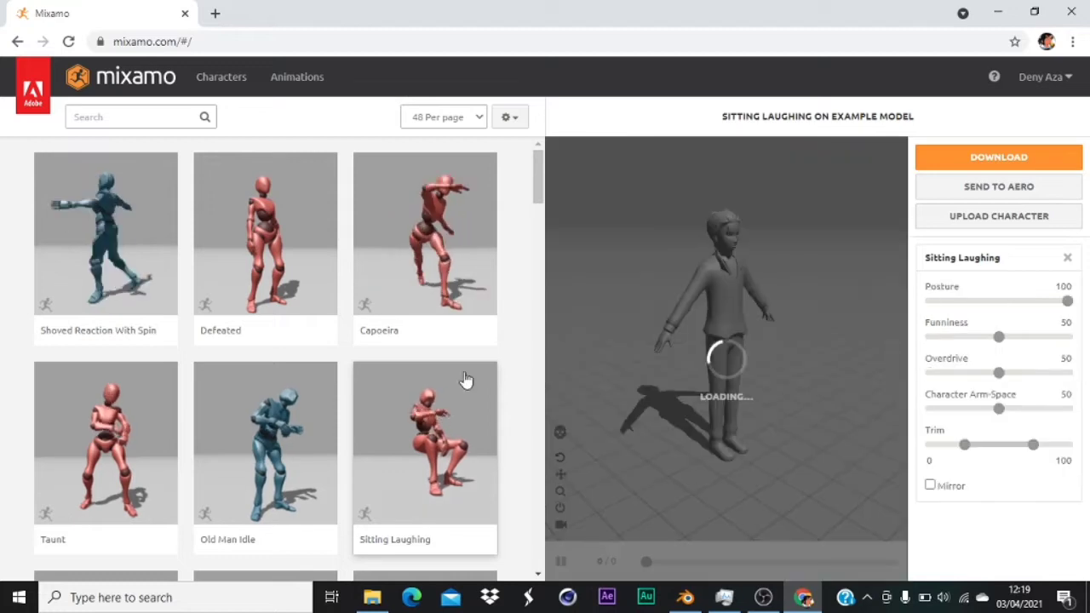
# Find the Crouch To Stand animation in the library and apply it to the character.
pyautogui.scroll(-3, 437, 288)
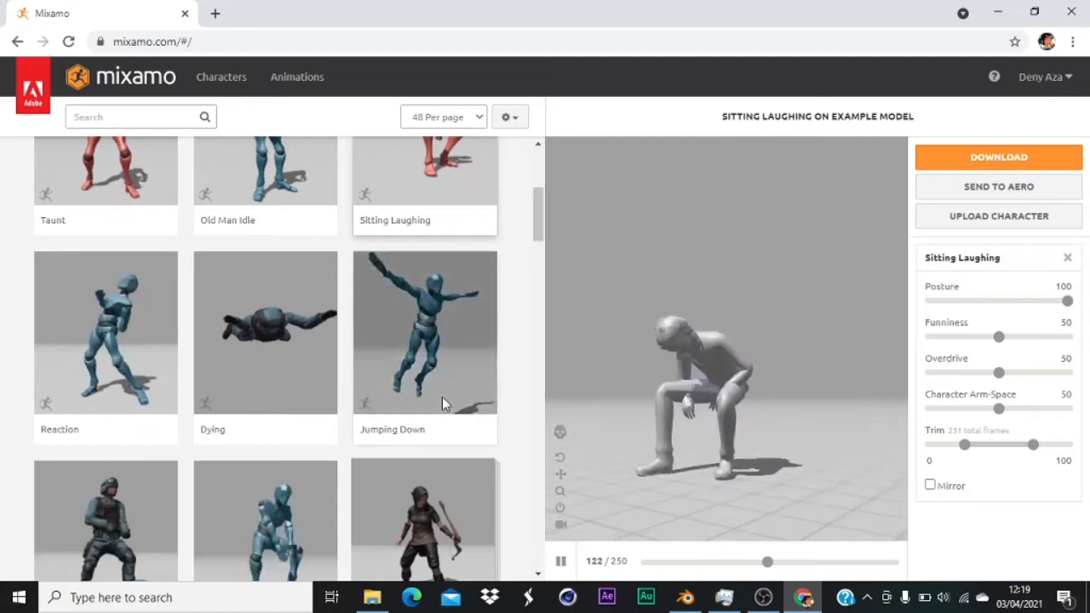
pyautogui.scroll(-4, 433, 409)
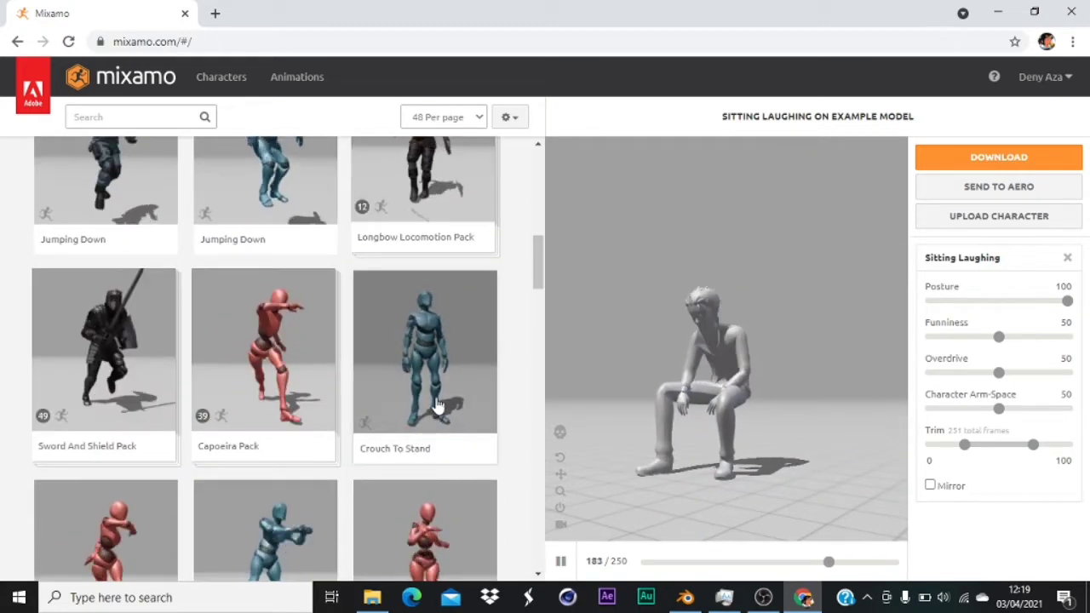
pyautogui.click(441, 383)
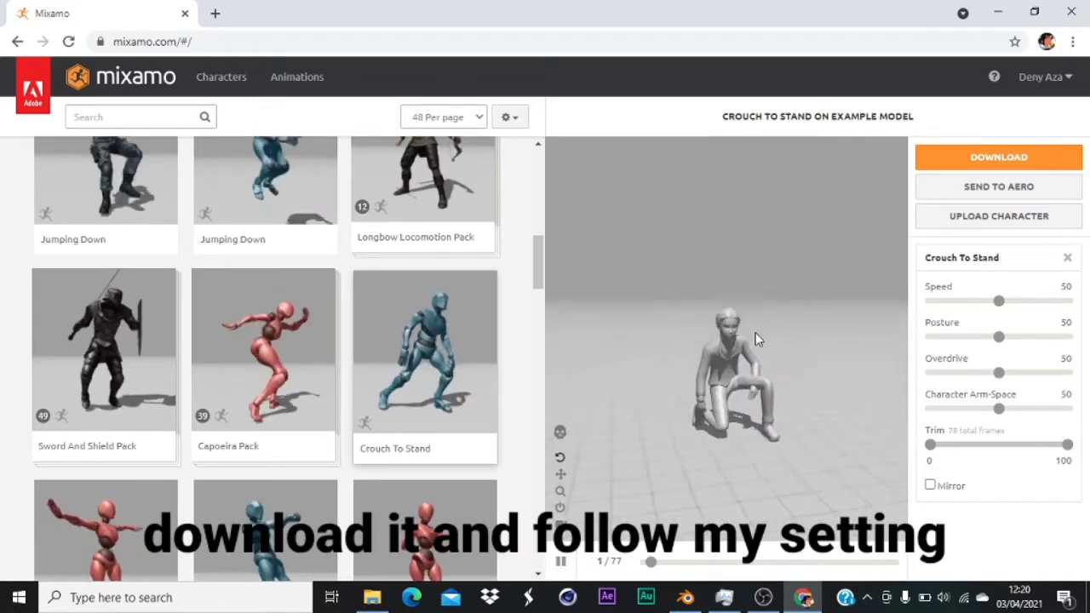
# Download the animated character as FBX Binary (.fbx) with skin, 30 frames per second and no keyframe reduction.
pyautogui.click(1032, 159)
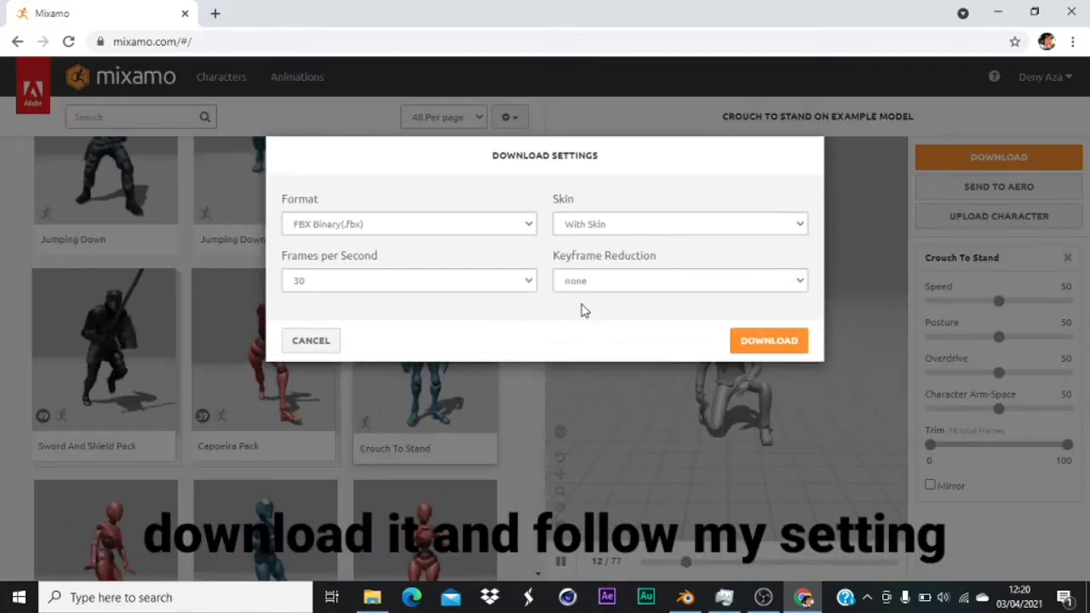
pyautogui.click(588, 224)
pyautogui.click(596, 321)
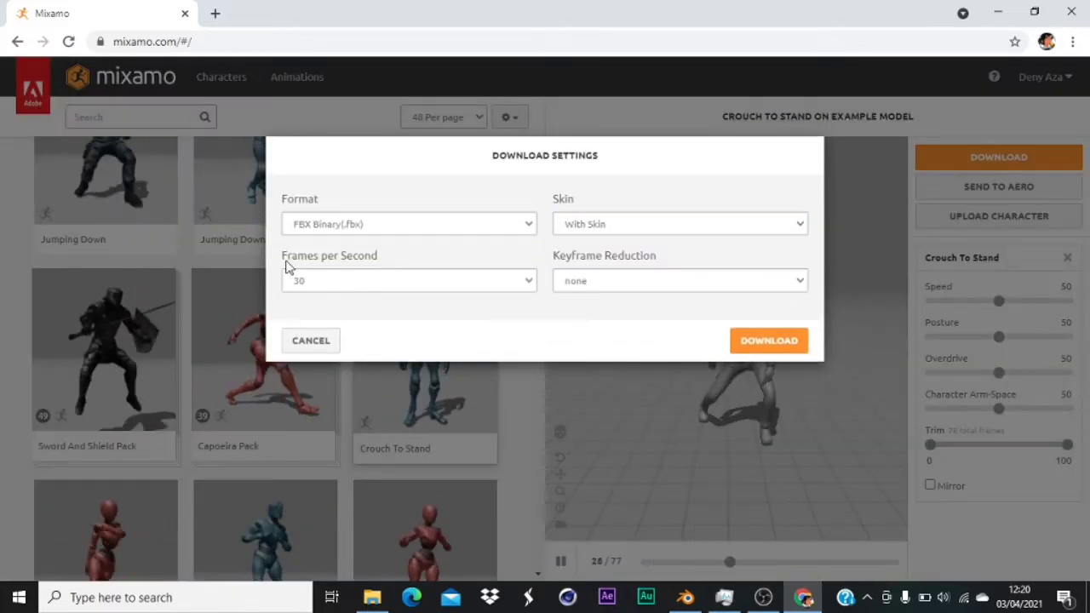
pyautogui.click(352, 230)
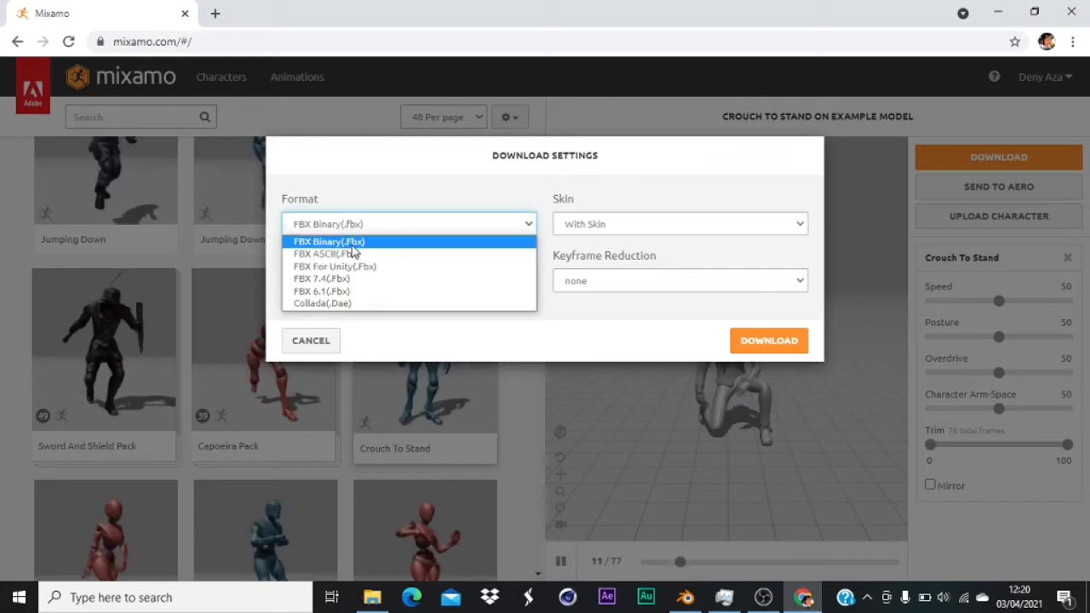
pyautogui.click(352, 245)
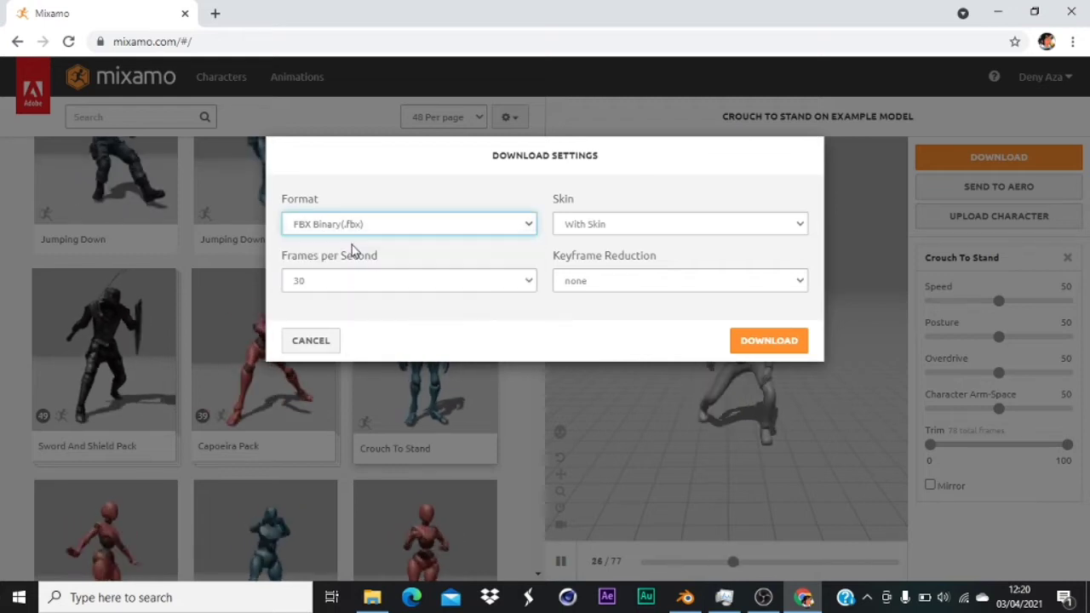
pyautogui.click(768, 342)
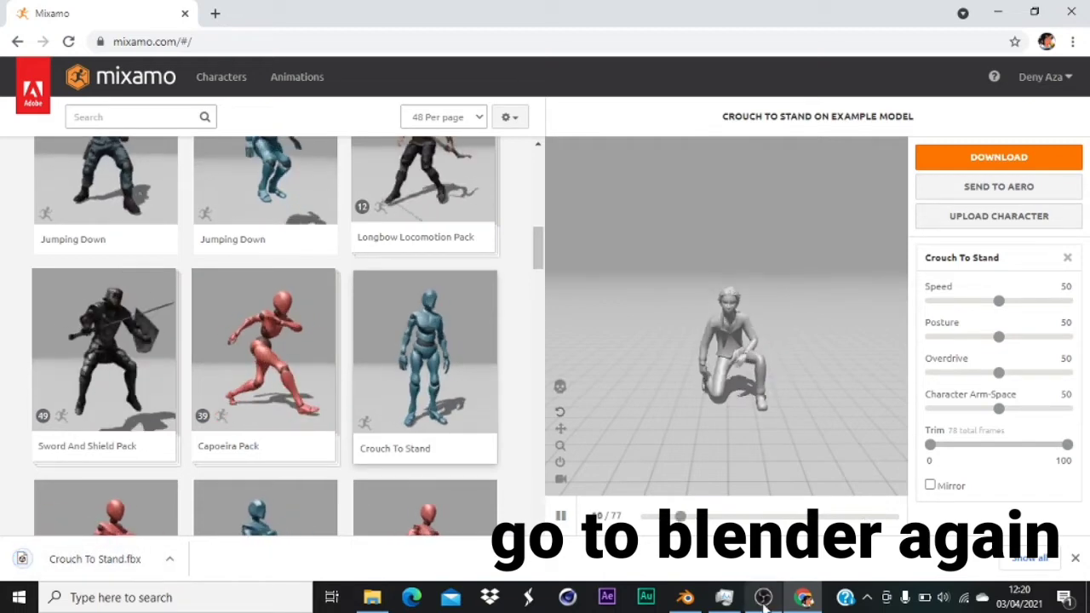
# Switch to Blender and delete the old XPS character with its armature from the scene.
pyautogui.moveTo(685, 597)
pyautogui.click(693, 549)
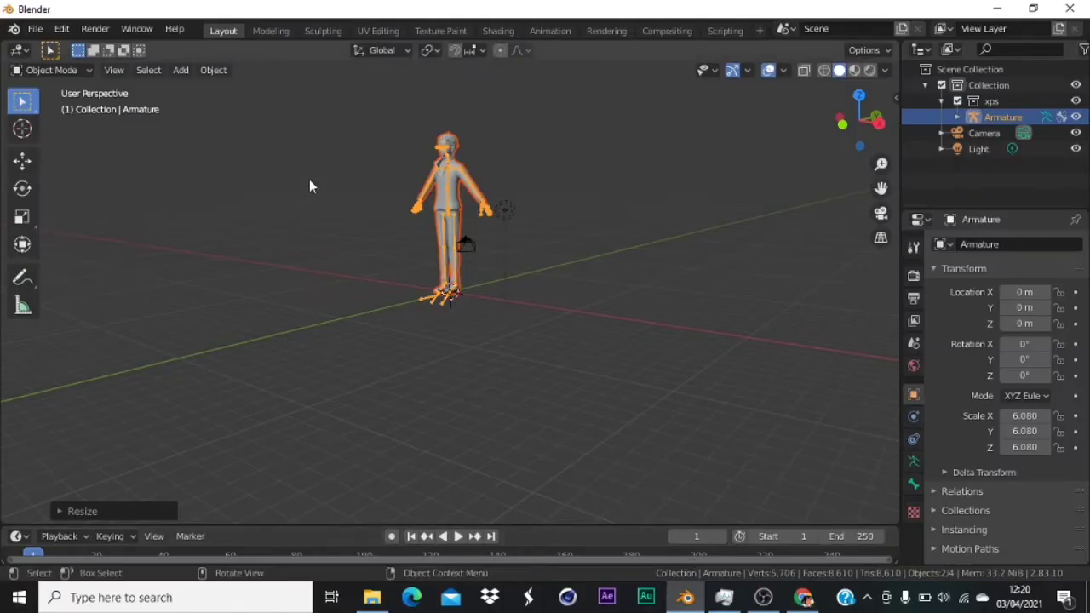
pyautogui.scroll(-3, 631, 221)
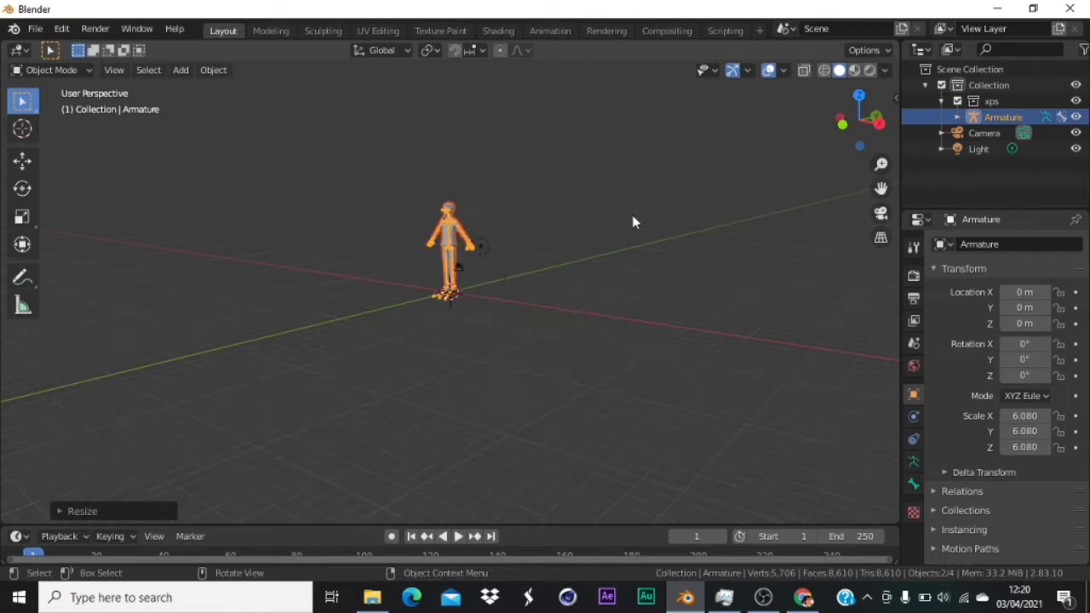
pyautogui.press('x')
pyautogui.click(464, 271)
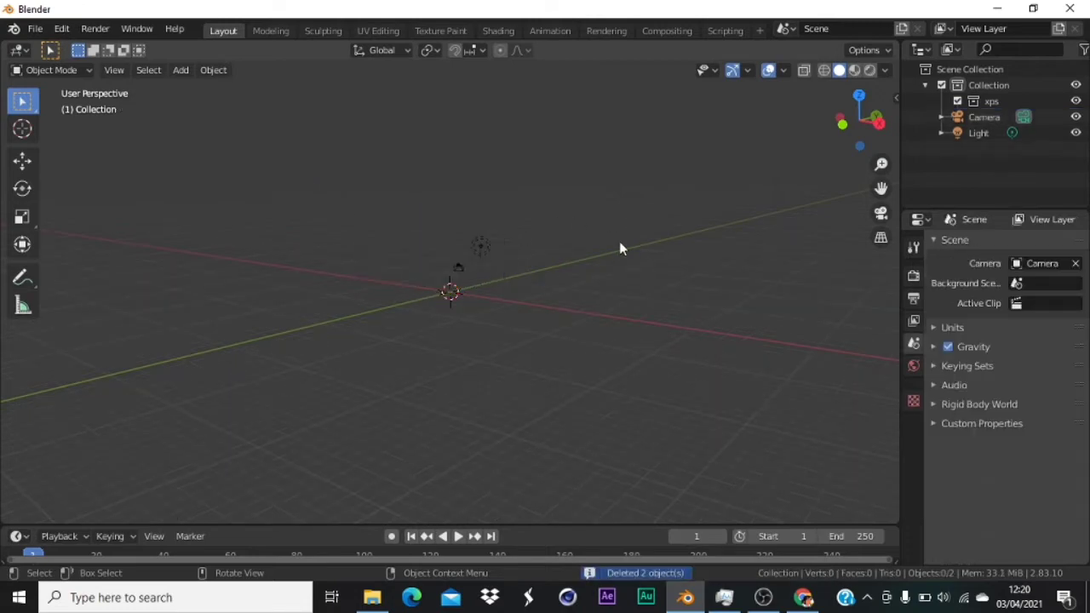
pyautogui.moveTo(847, 116); pyautogui.dragTo(817, 123)
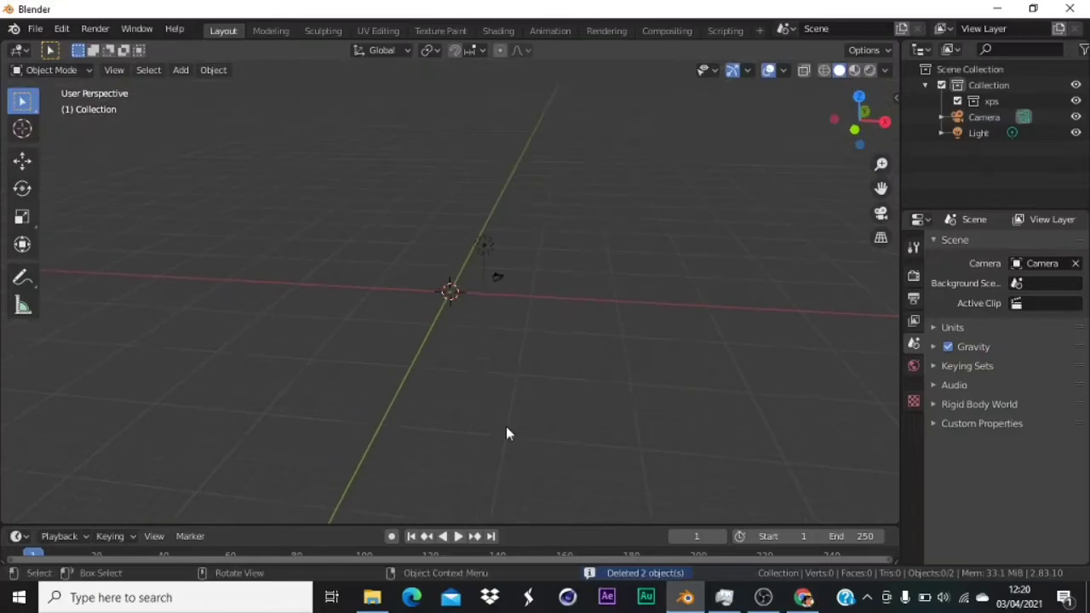
# Copy Crouch To Stand.fbx from the Downloads folder to the Documents folder in File Explorer, and close the folder window.
pyautogui.moveTo(375, 603)
pyautogui.click(354, 511)
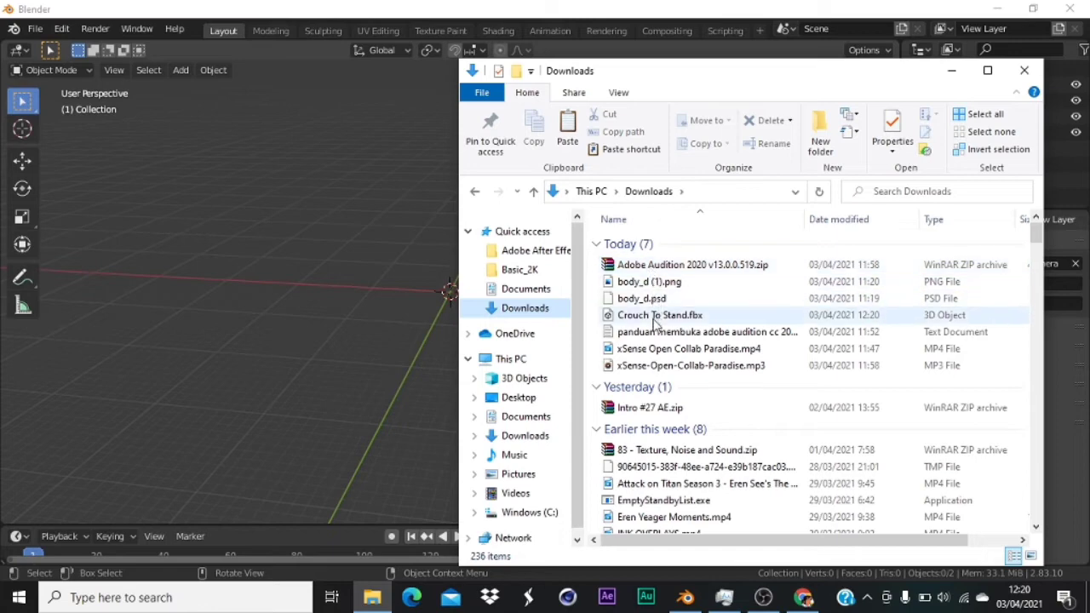
pyautogui.click(652, 315)
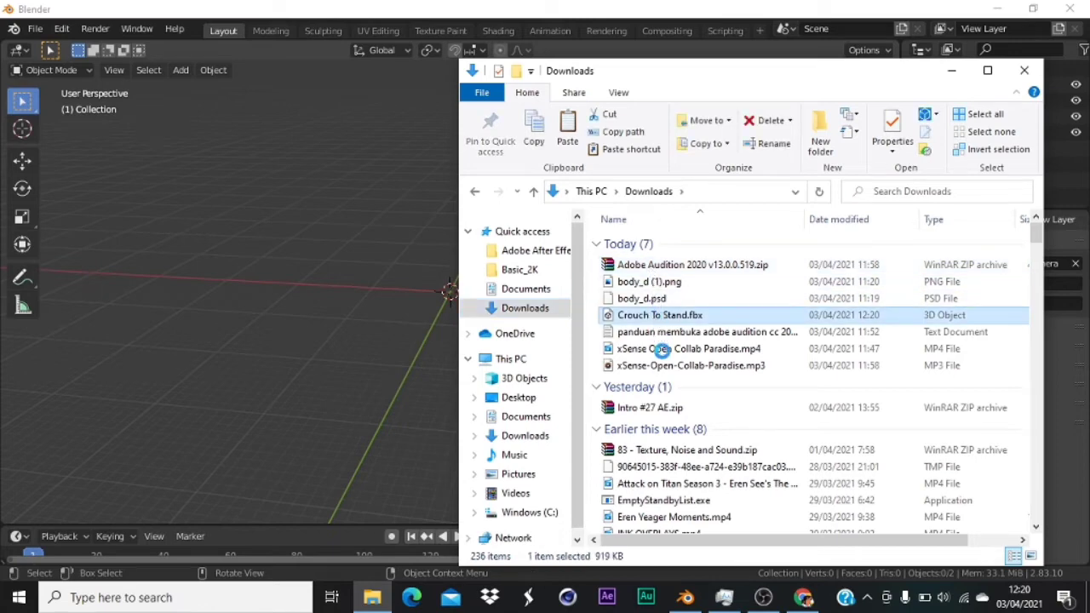
pyautogui.rightClick(643, 316)
pyautogui.click(691, 484)
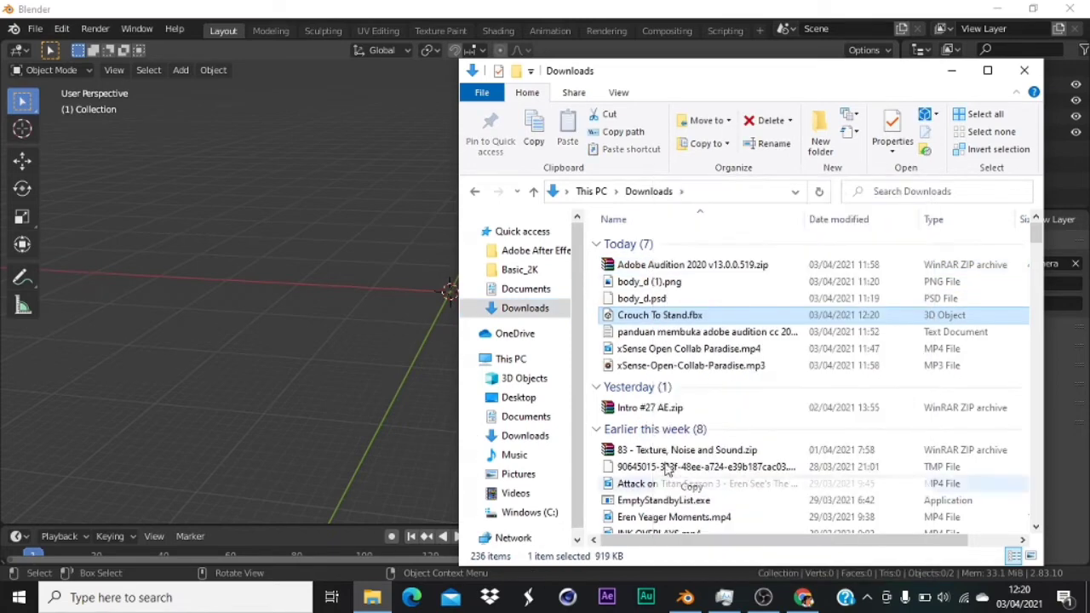
pyautogui.click(539, 295)
pyautogui.moveTo(720, 540); pyautogui.dragTo(965, 494)
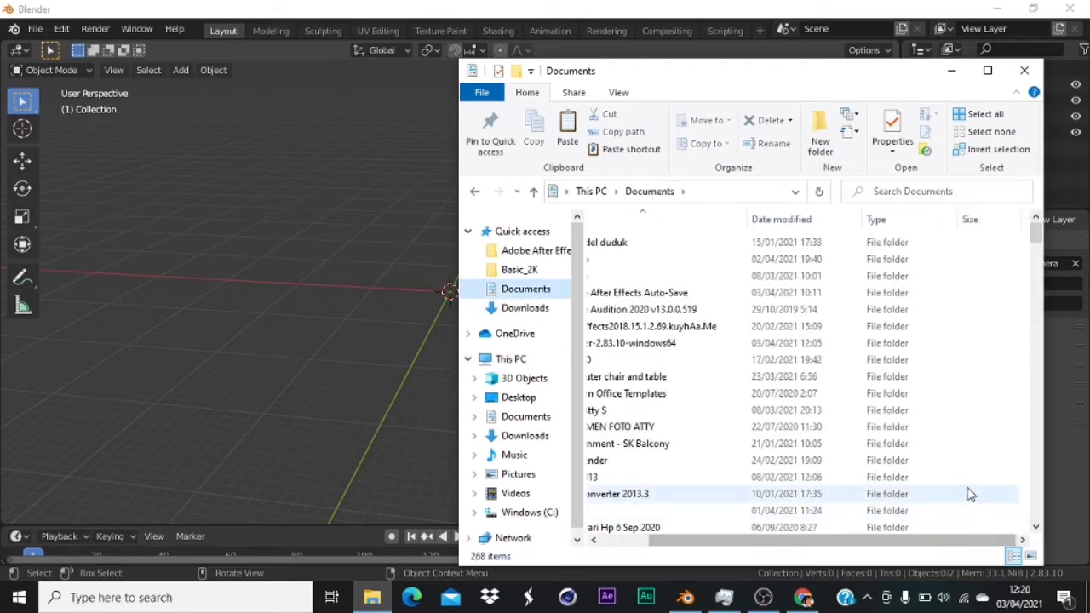
pyautogui.rightClick(1024, 420)
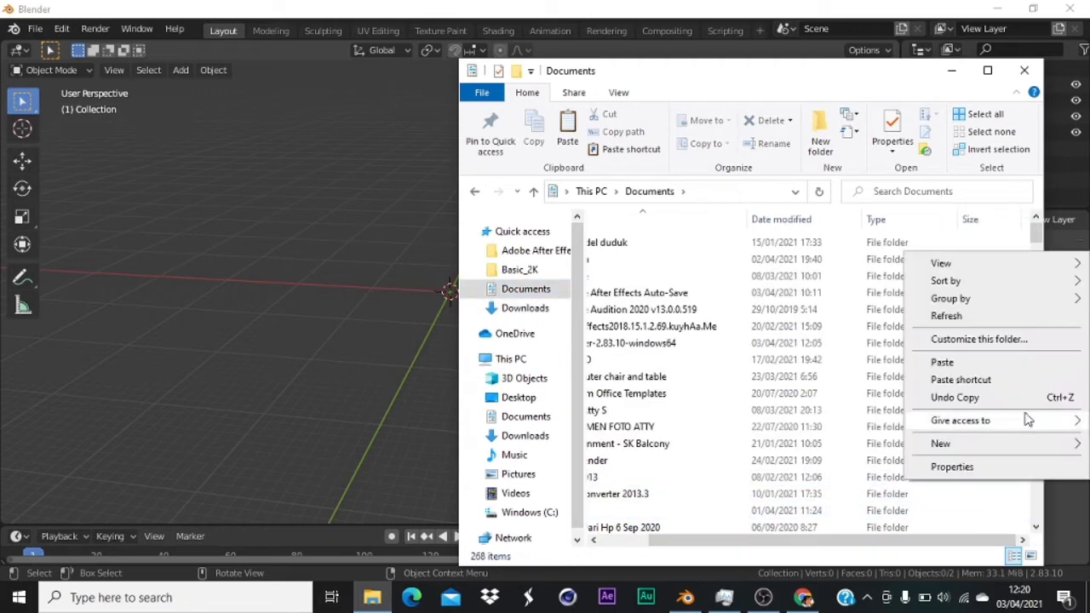
pyautogui.click(1003, 360)
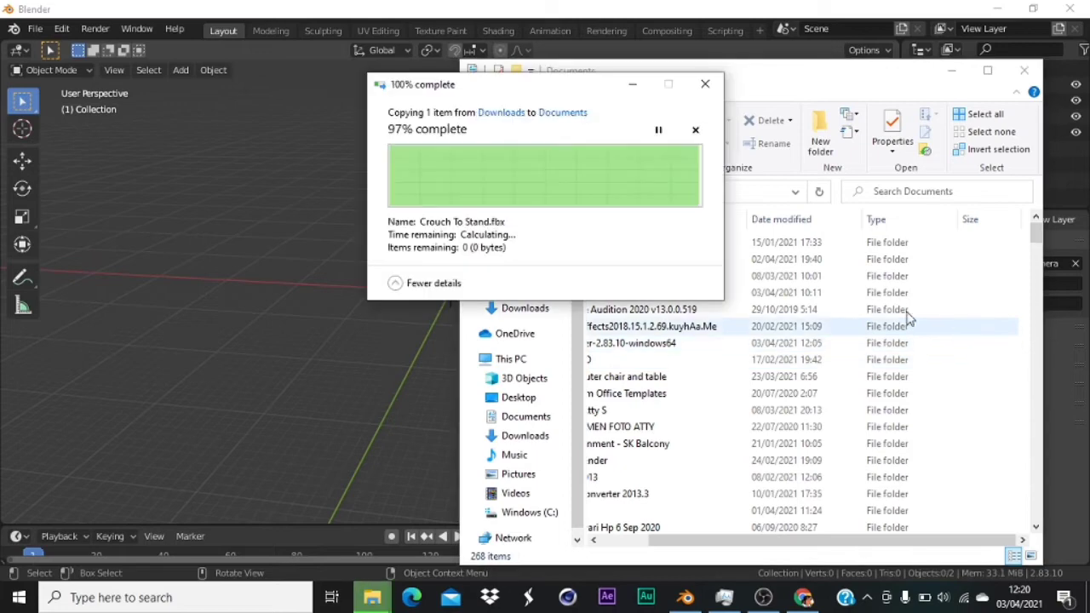
pyautogui.click(1024, 71)
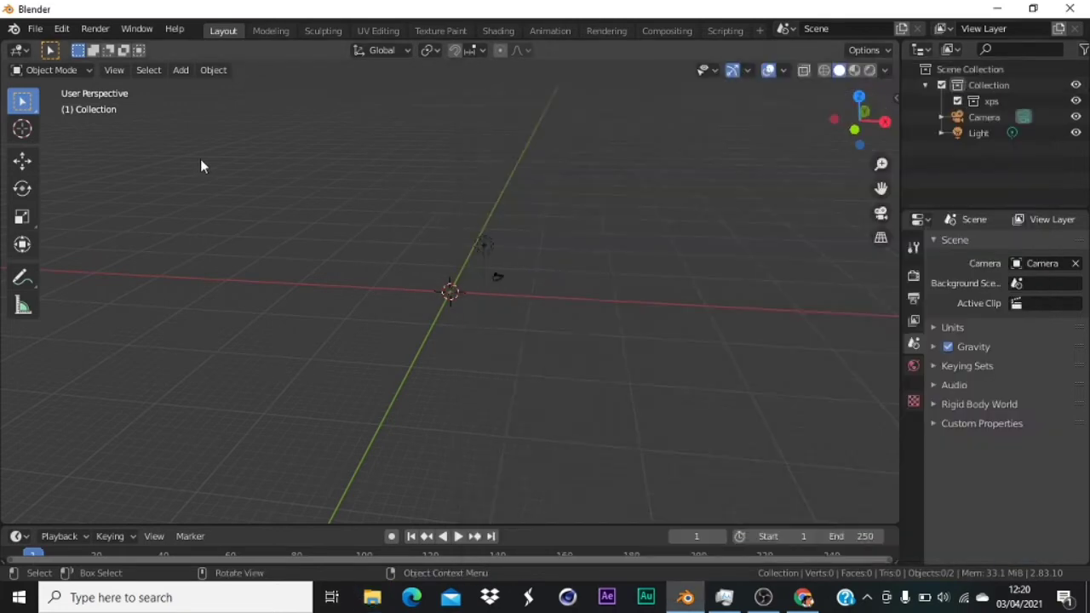
# Import Crouch To Stand.fbx from the Documents folder into the scene with the default FBX options.
pyautogui.click(35, 28)
pyautogui.moveTo(73, 247)
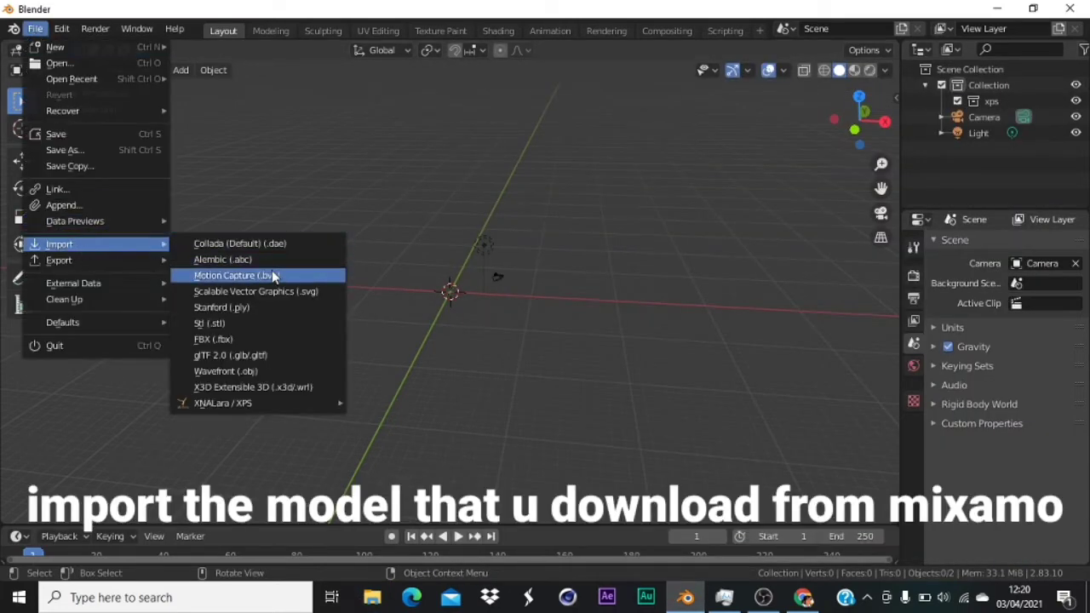
pyautogui.click(284, 339)
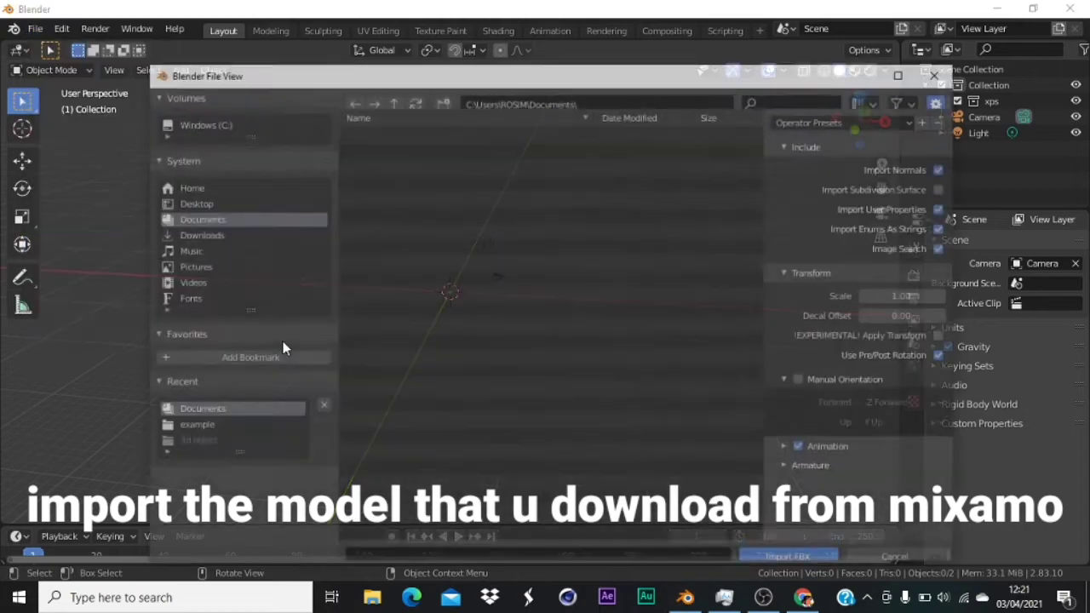
pyautogui.scroll(-5, 450, 312)
pyautogui.scroll(-10, 450, 313)
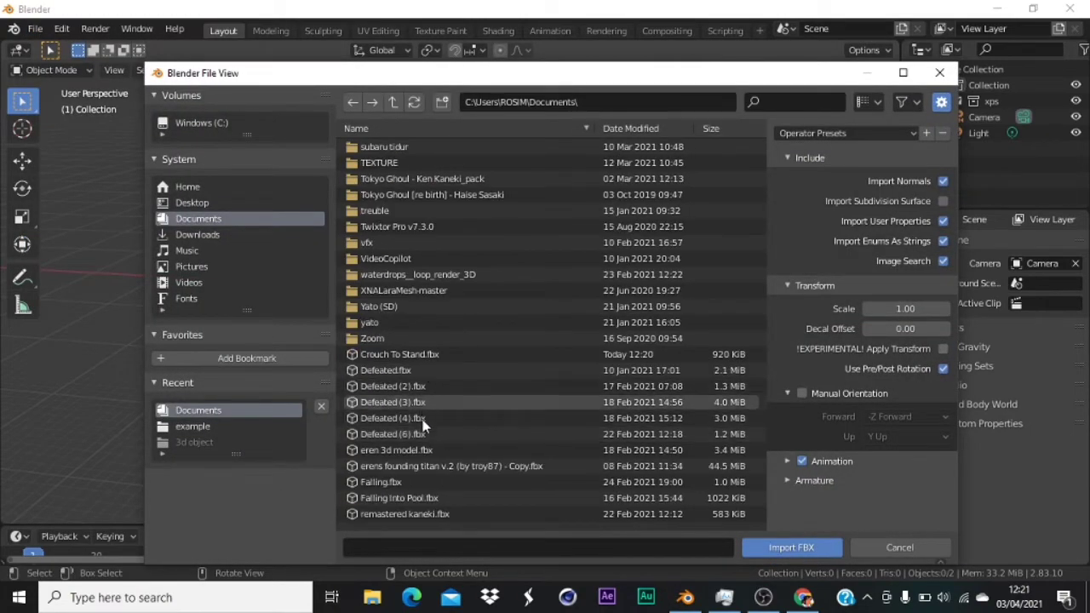
pyautogui.doubleClick(419, 355)
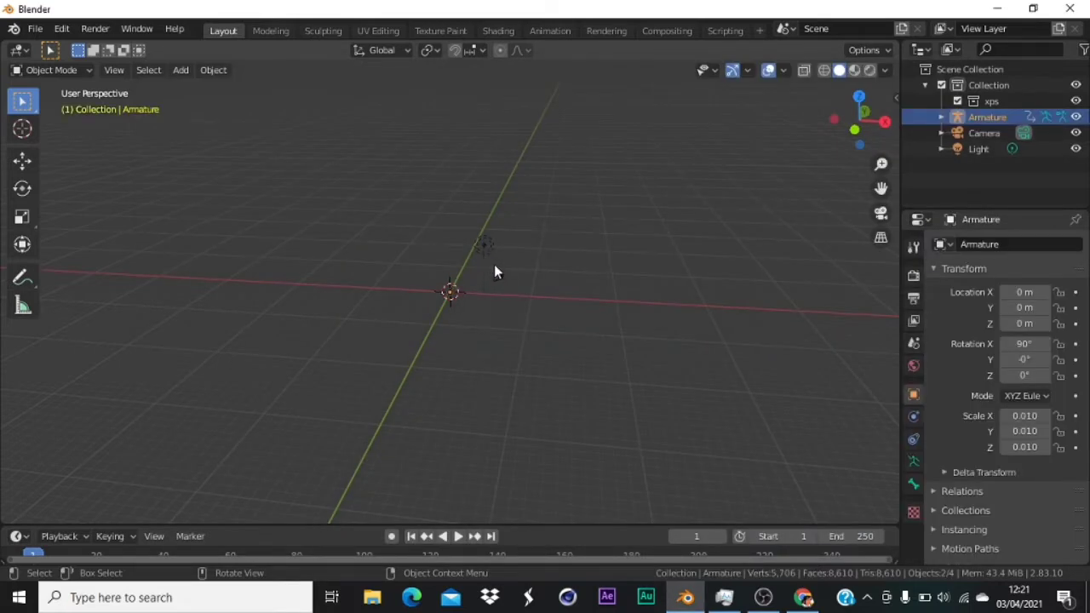
# Scale the imported armature up uniformly to a scale of about 2.05.
pyautogui.press('s')
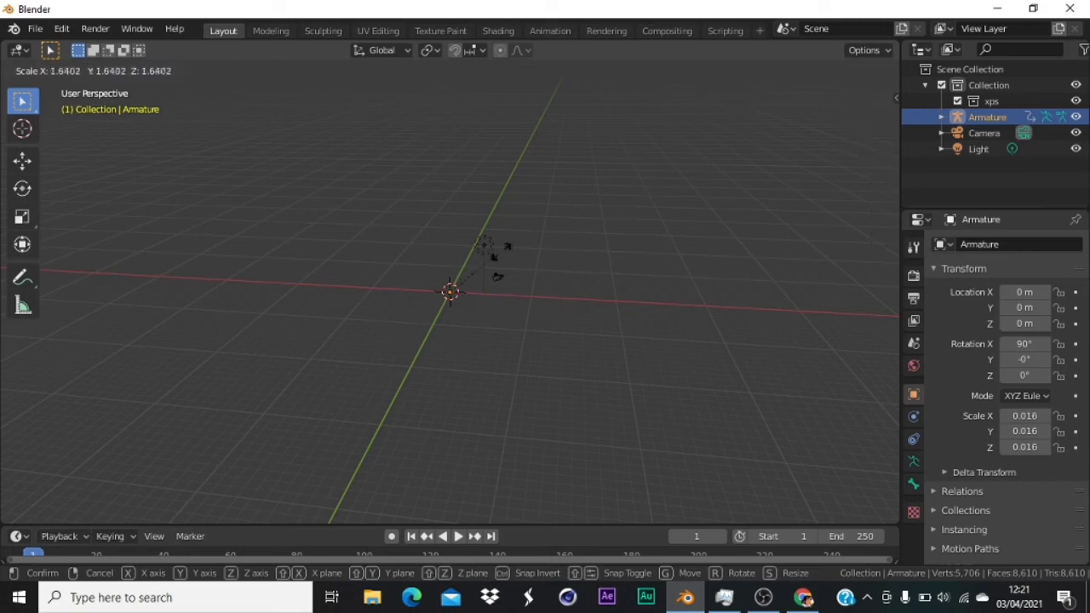
pyautogui.click(626, 155)
pyautogui.press('s')
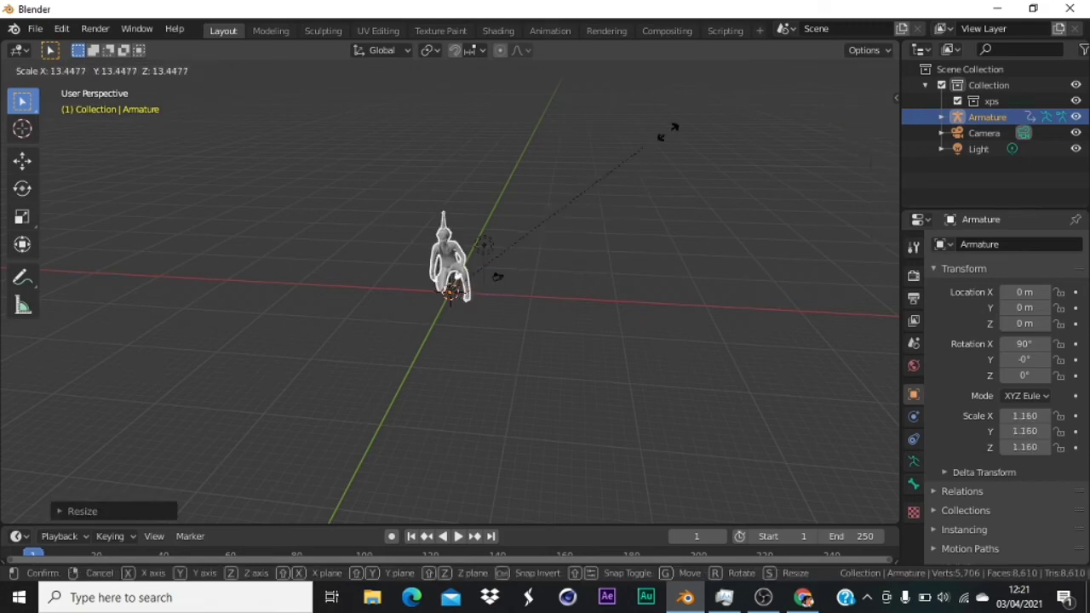
pyautogui.click(668, 131)
pyautogui.press('s')
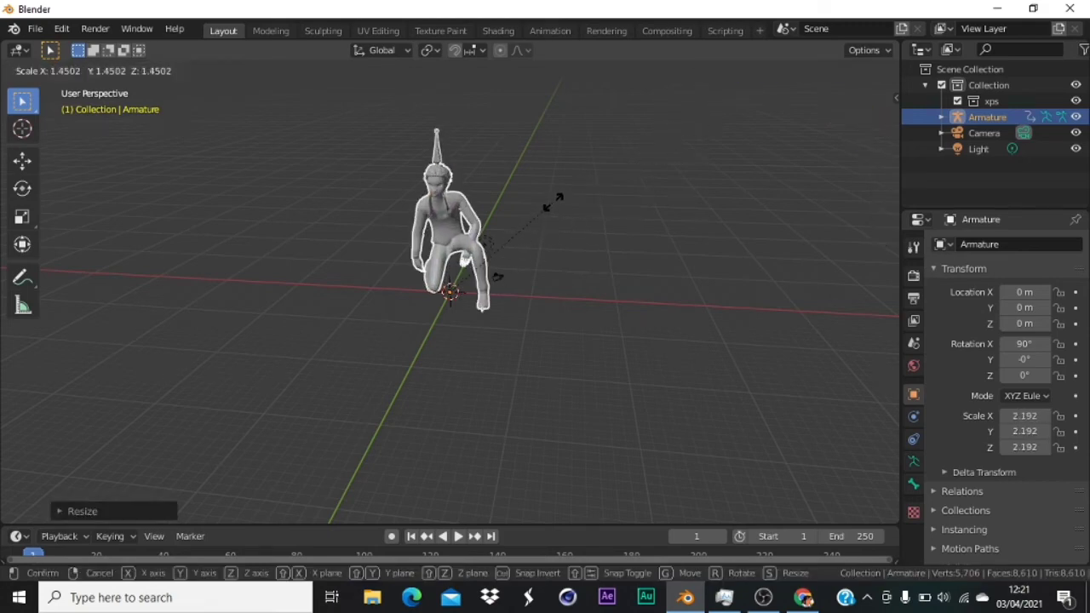
pyautogui.click(556, 213)
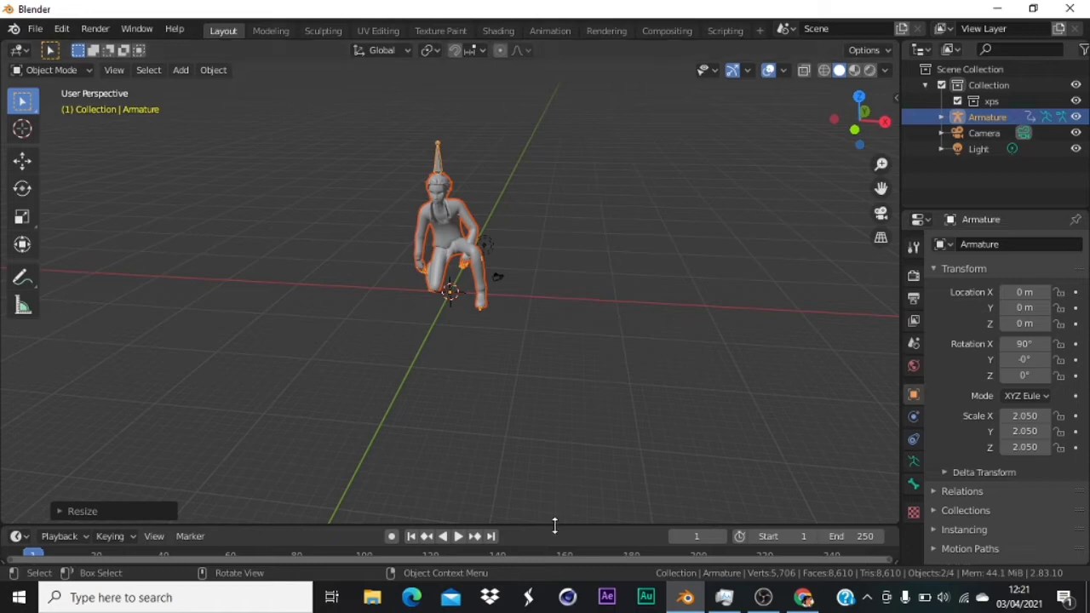
# Enlarge the timeline to show the imported keyframes, and play the animation past its last keyframe.
pyautogui.moveTo(554, 523); pyautogui.dragTo(567, 404)
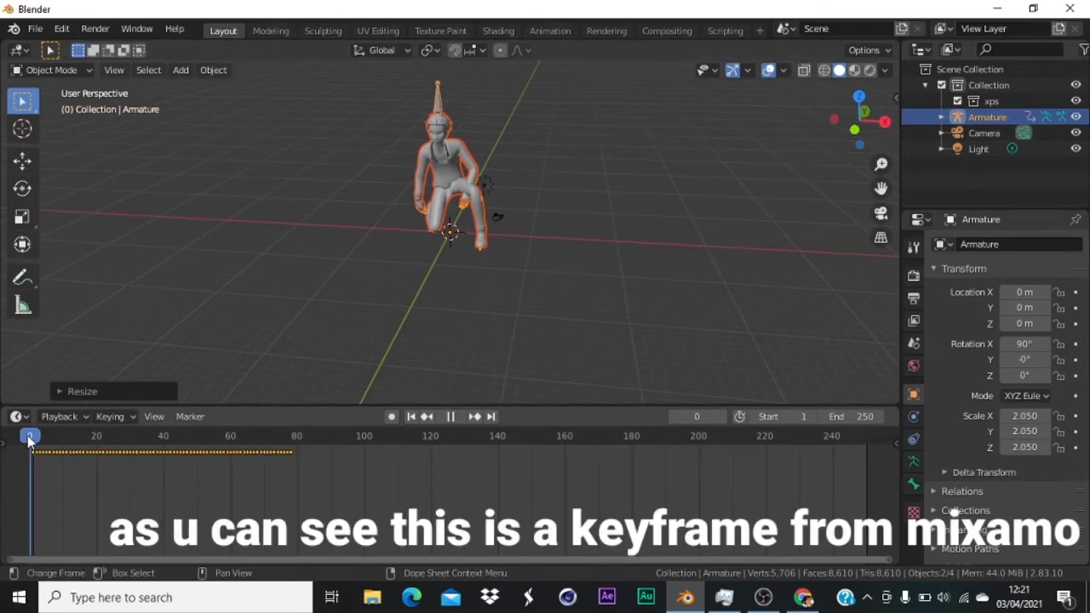
pyautogui.press('space')
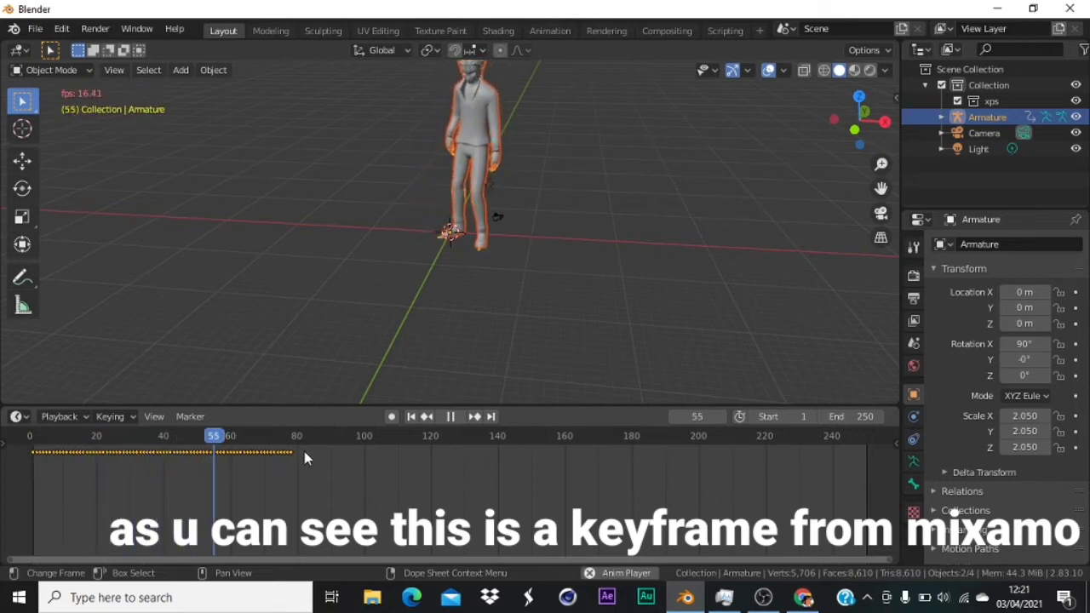
pyautogui.press('space')
pyautogui.moveTo(842, 131); pyautogui.dragTo(787, 138)
pyautogui.moveTo(259, 436); pyautogui.dragTo(277, 437)
pyautogui.press('space')
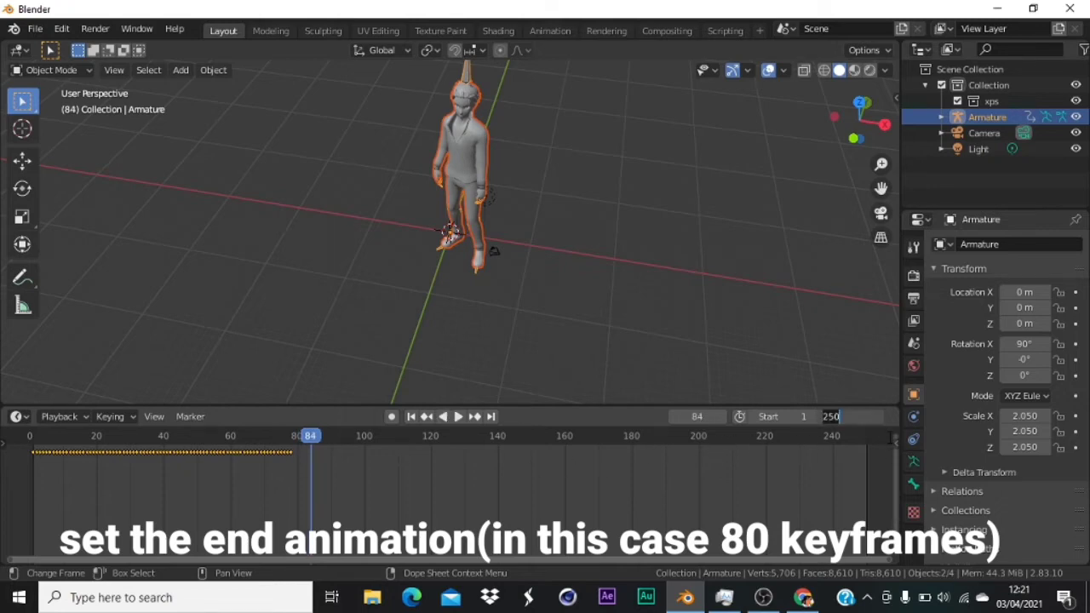
# Set the end frame of the animation to 80.
pyautogui.write('80')
pyautogui.press('Return')
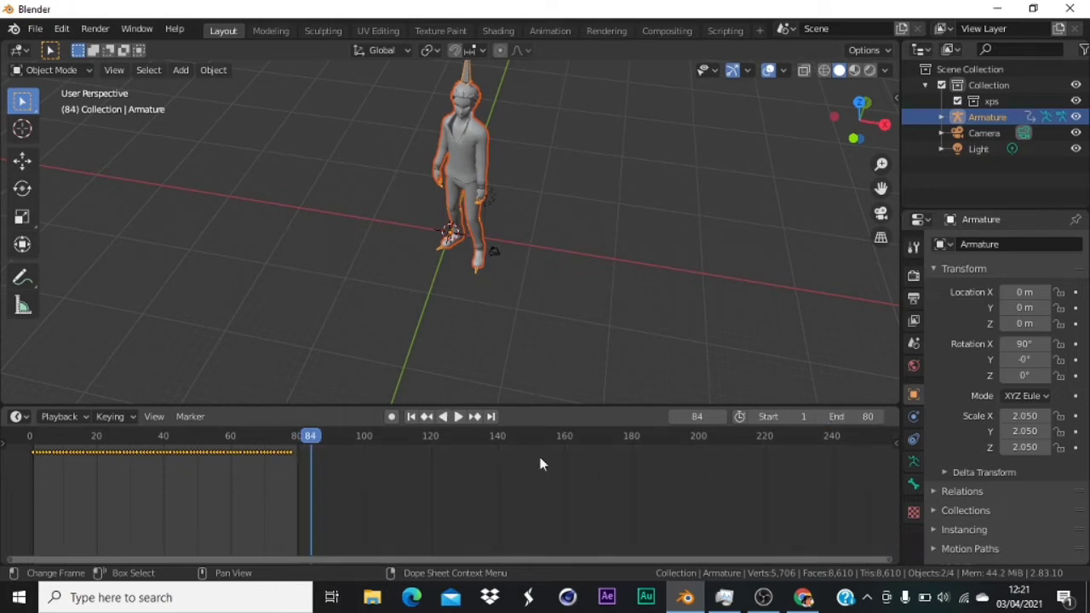
# Rewind the timeline to the start and play the crouch-to-stand animation to check its motion.
pyautogui.moveTo(307, 444); pyautogui.dragTo(34, 440)
pyautogui.press('space')
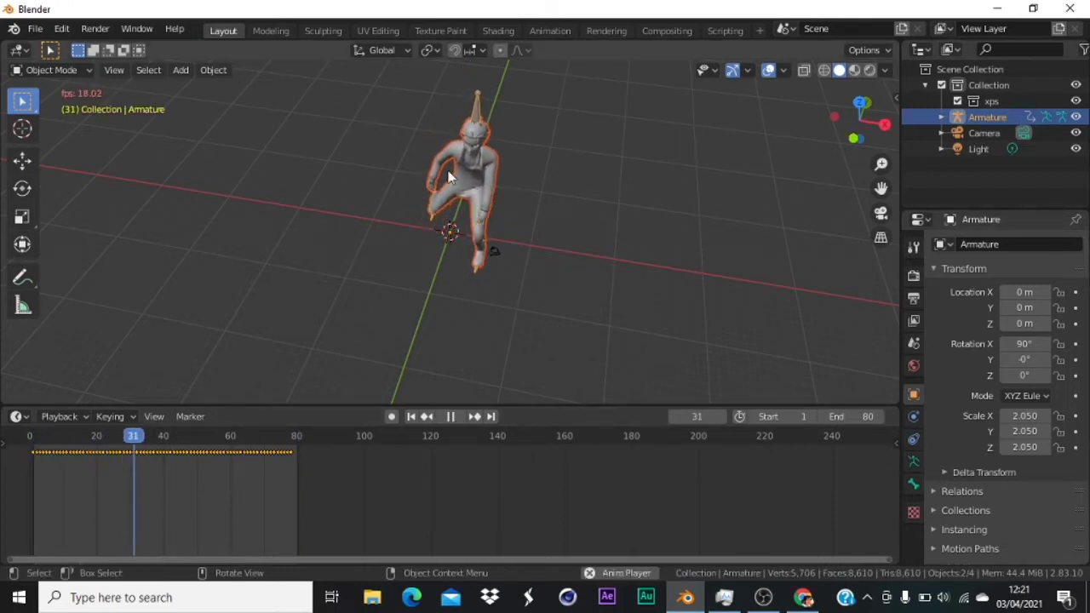
pyautogui.hotkey('shift', 'Left')
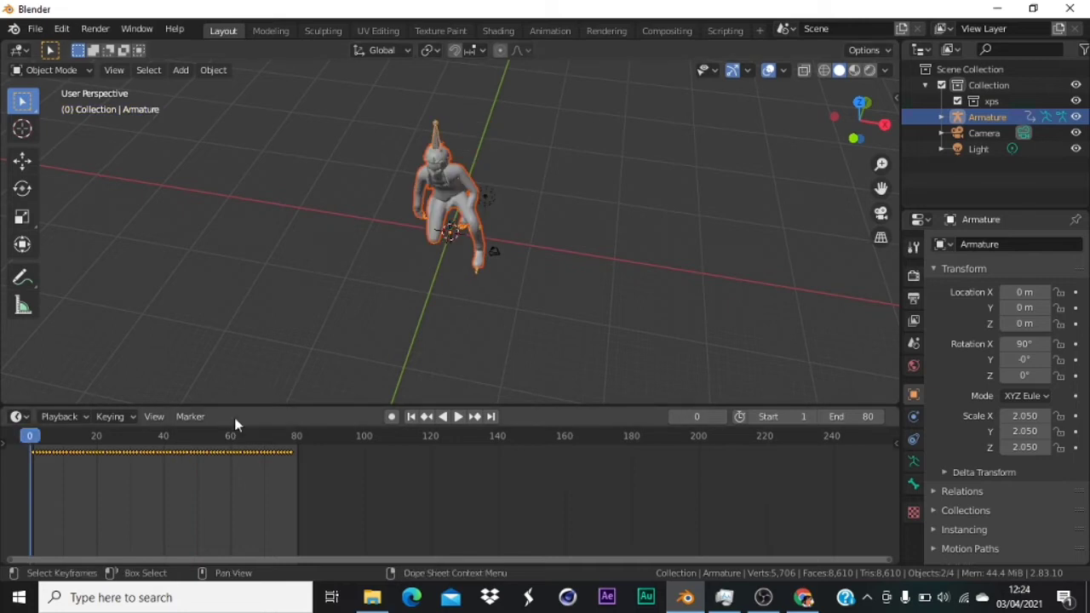
pyautogui.press('space')
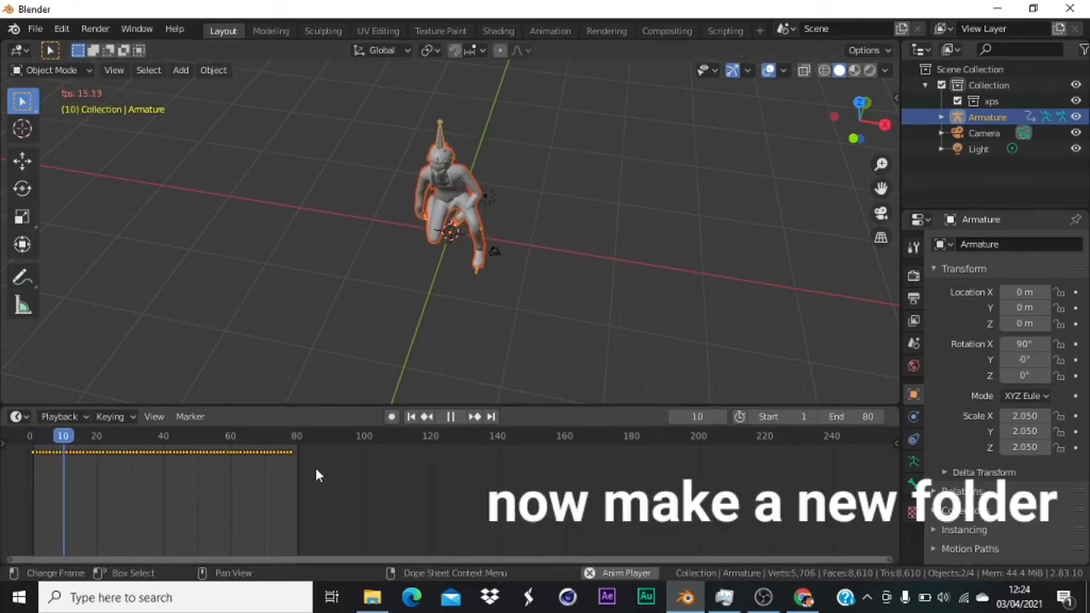
pyautogui.press('space')
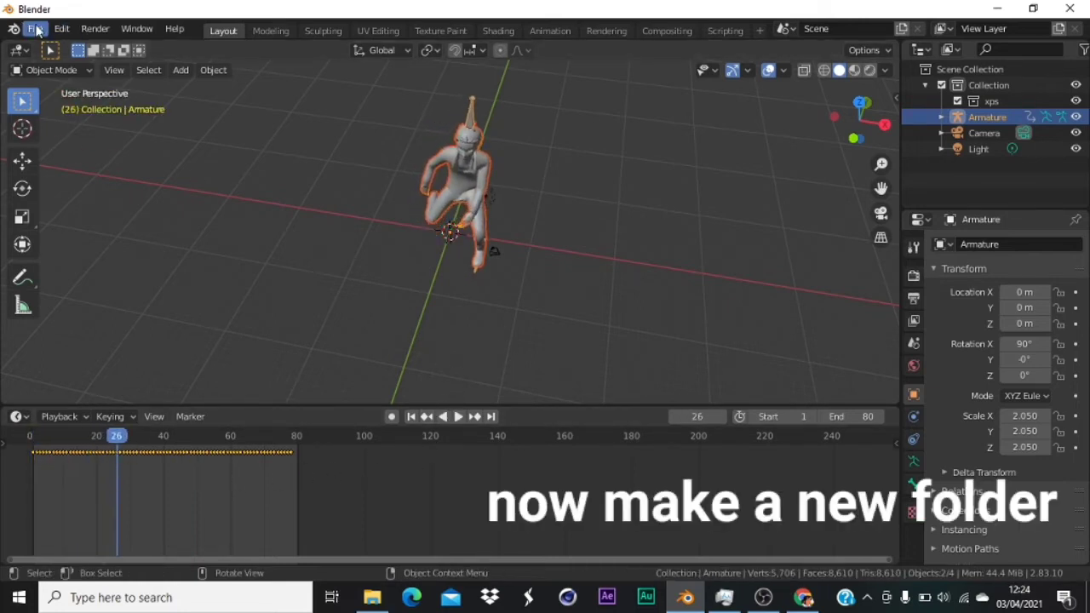
# Switch to File Explorer and create a new folder named example folder in Documents.
pyautogui.moveTo(372, 599)
pyautogui.click(389, 535)
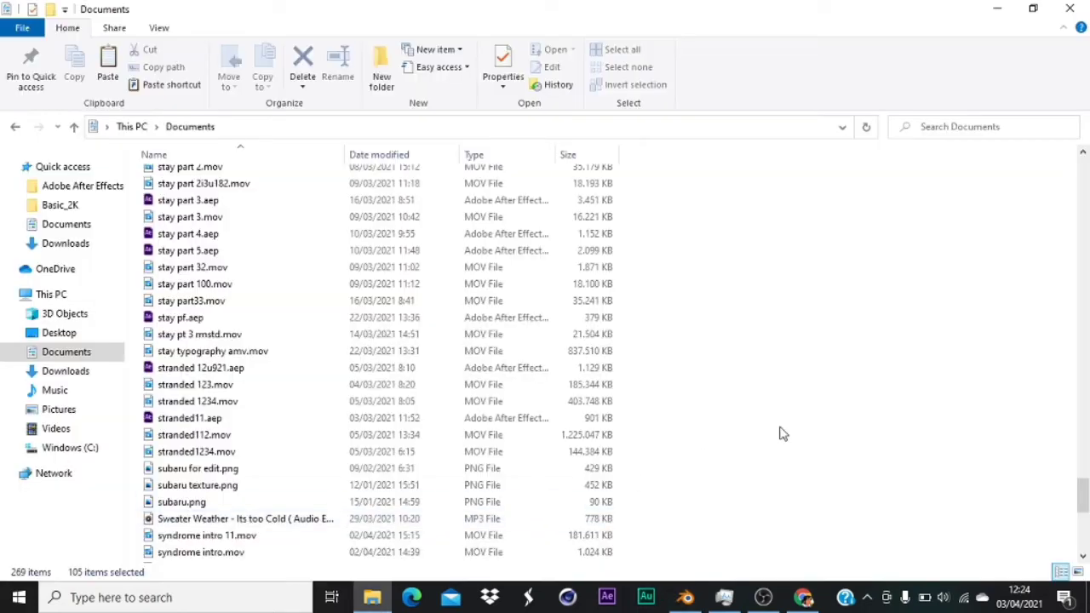
pyautogui.rightClick(911, 366)
pyautogui.moveTo(967, 319)
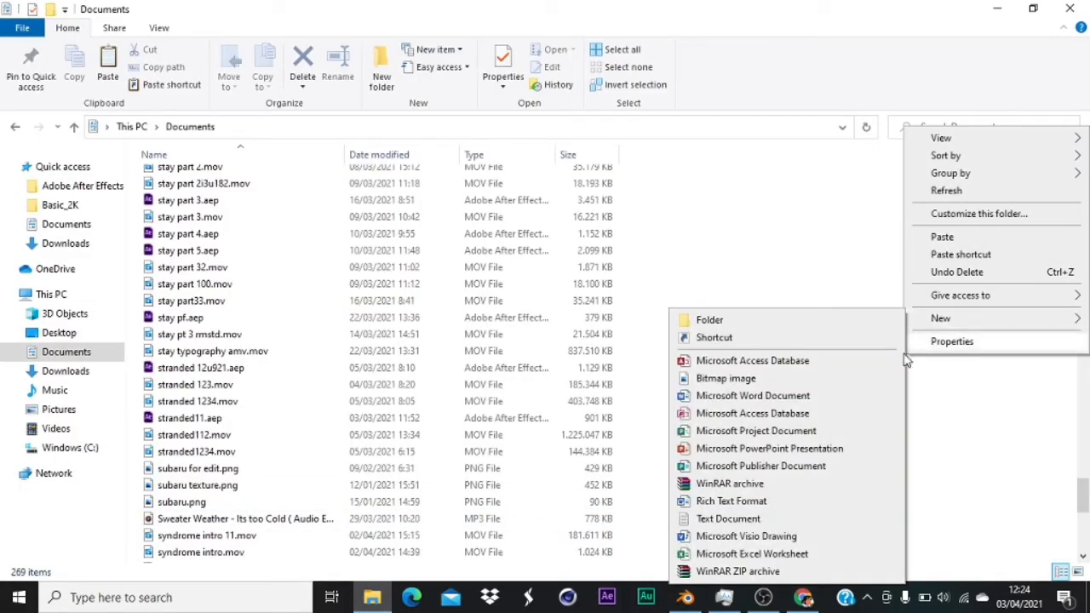
pyautogui.click(760, 323)
pyautogui.write('ex')
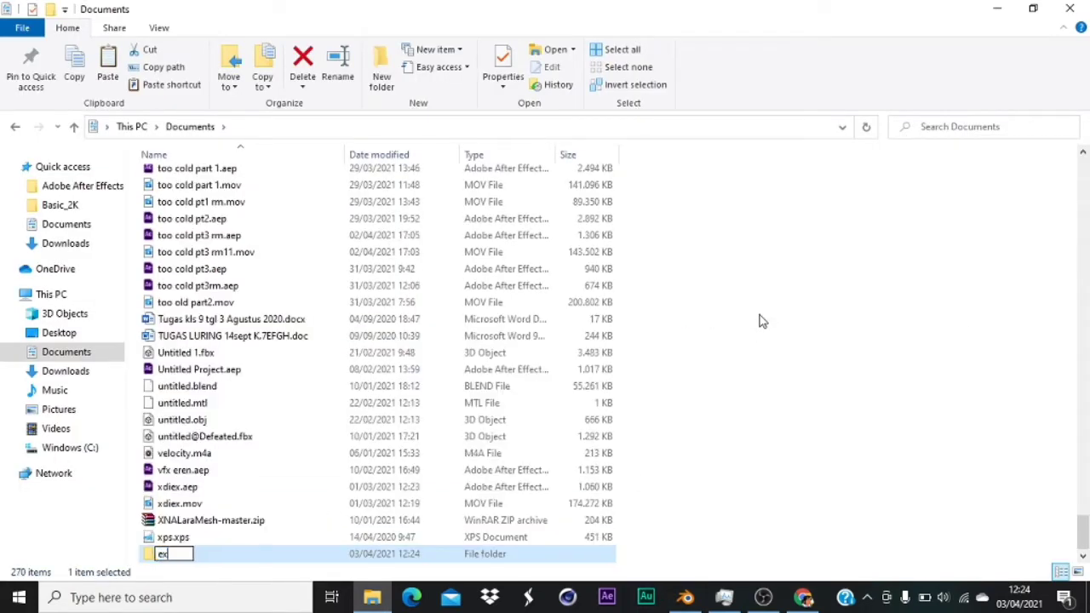
pyautogui.write('ample folder')
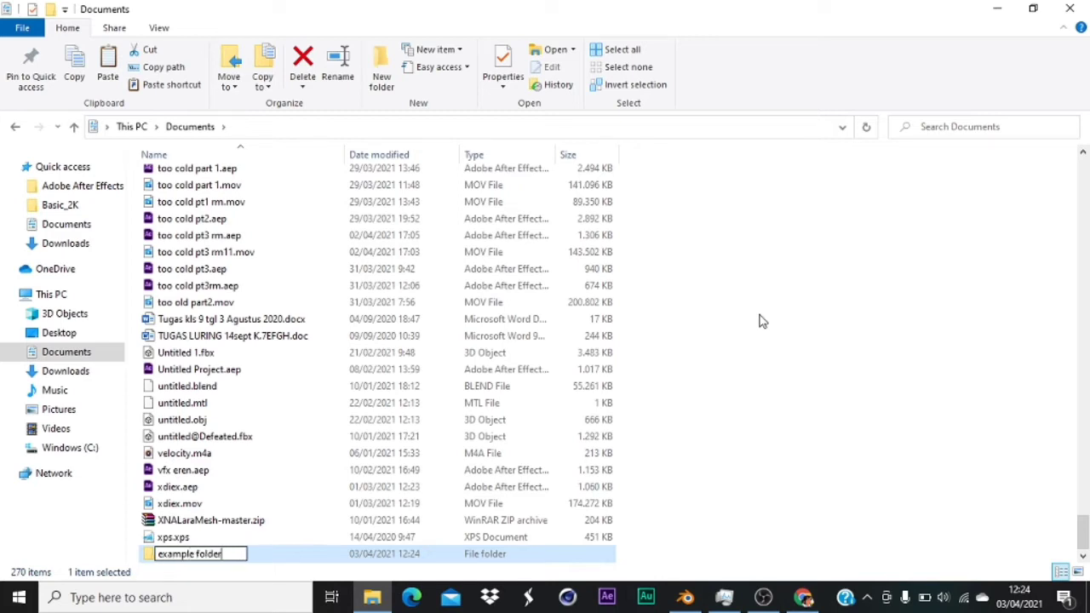
pyautogui.press('Return')
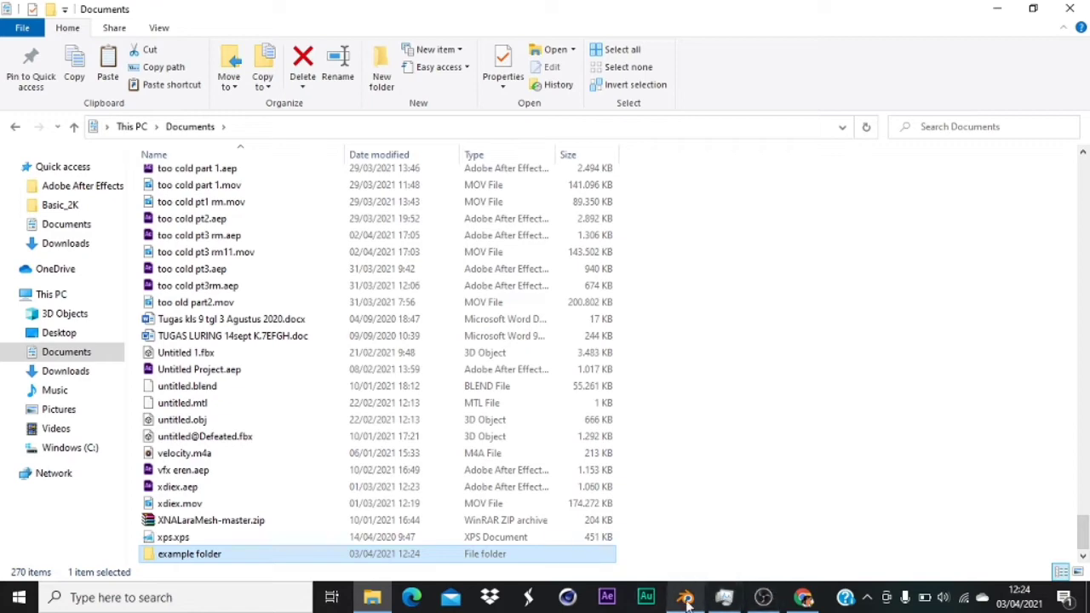
# Back in Blender, export the animated model as Wavefront OBJ into example folder as example models 3d.obj, with Animation enabled.
pyautogui.click(686, 600)
pyautogui.click(35, 29)
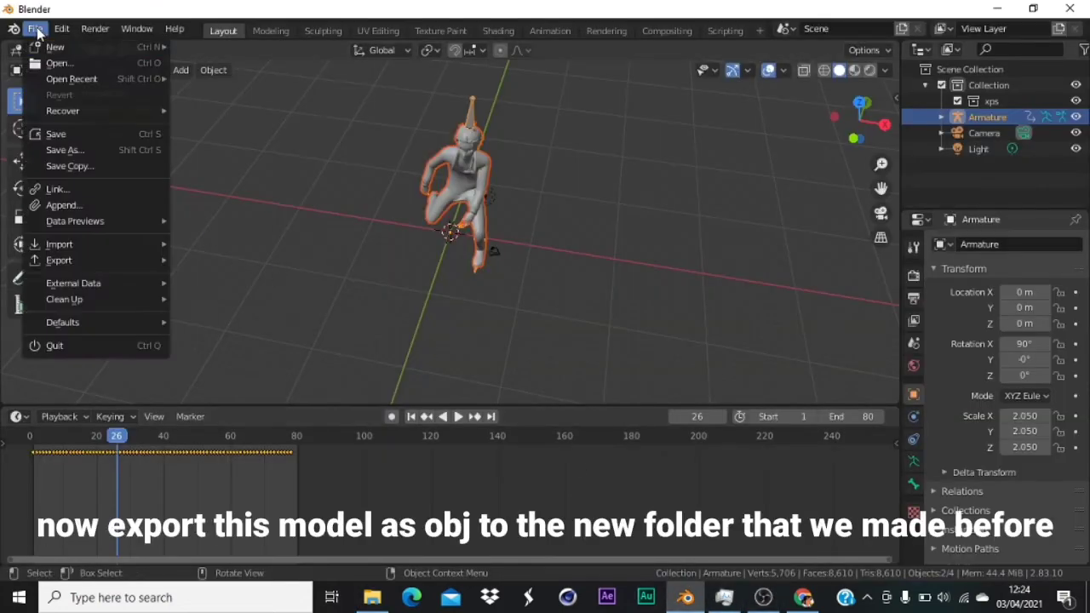
pyautogui.moveTo(77, 261)
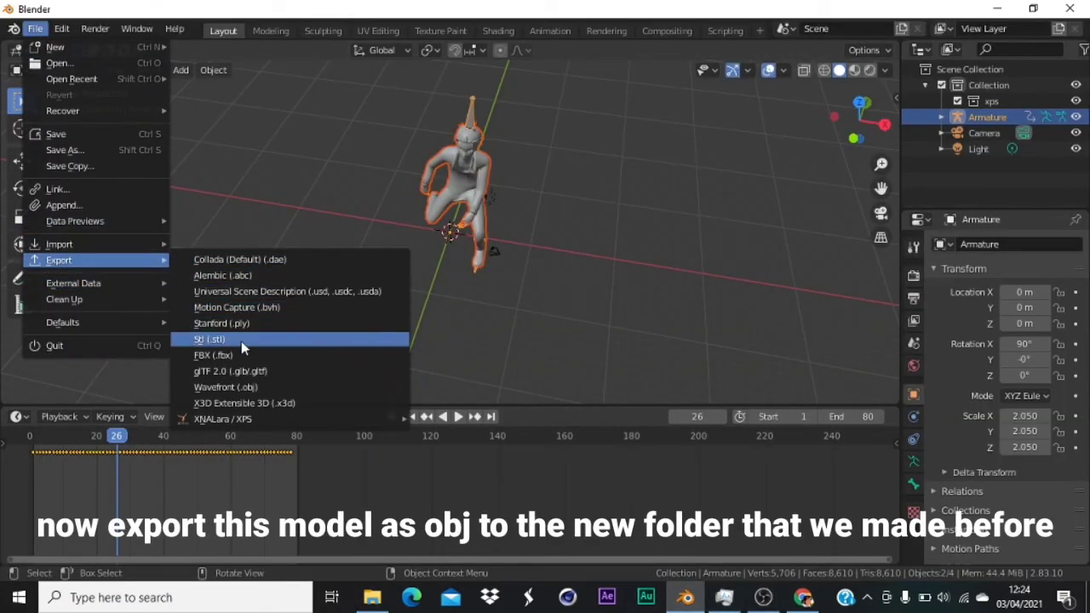
pyautogui.click(225, 387)
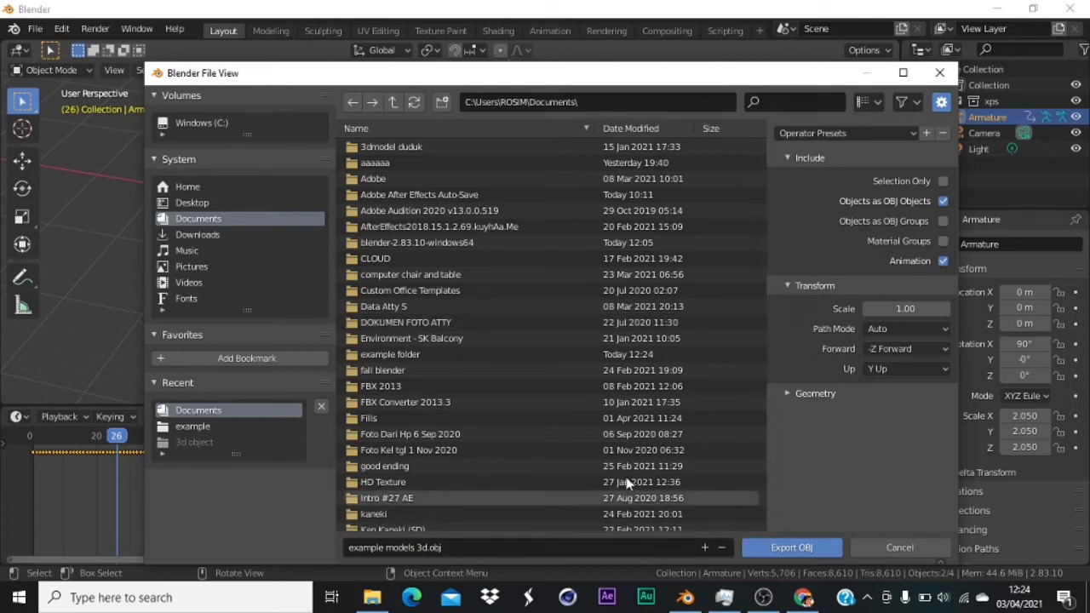
pyautogui.scroll(-4, 416, 438)
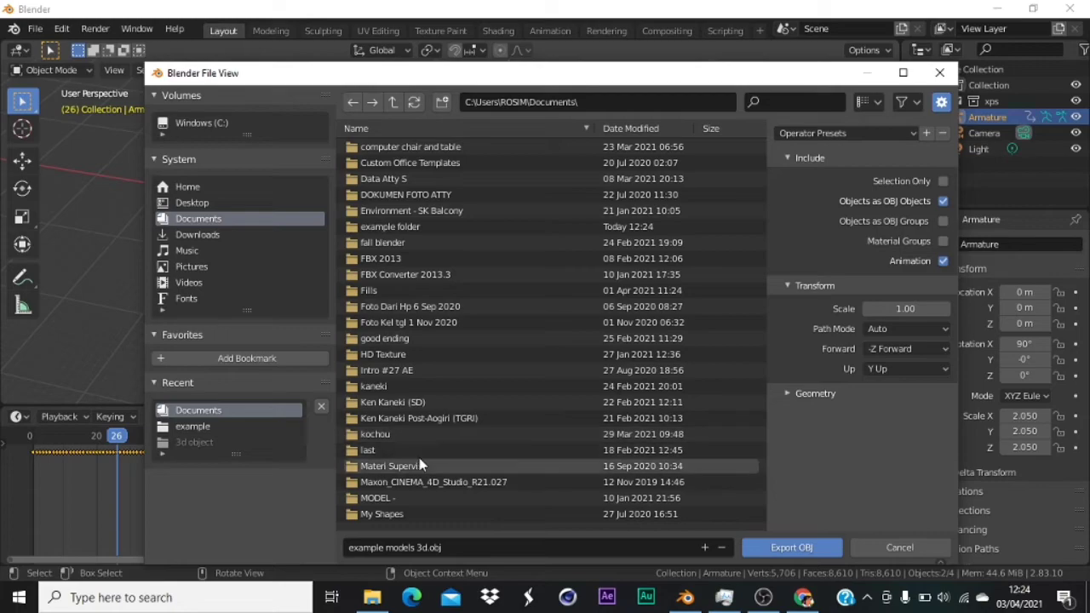
pyautogui.scroll(-10, 444, 365)
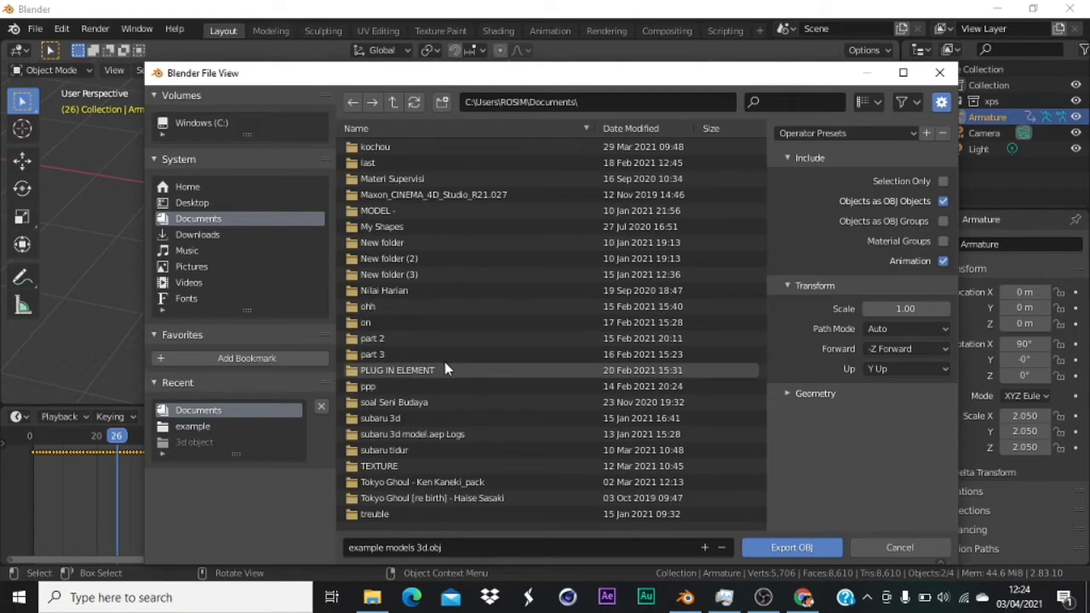
pyautogui.scroll(14, 466, 349)
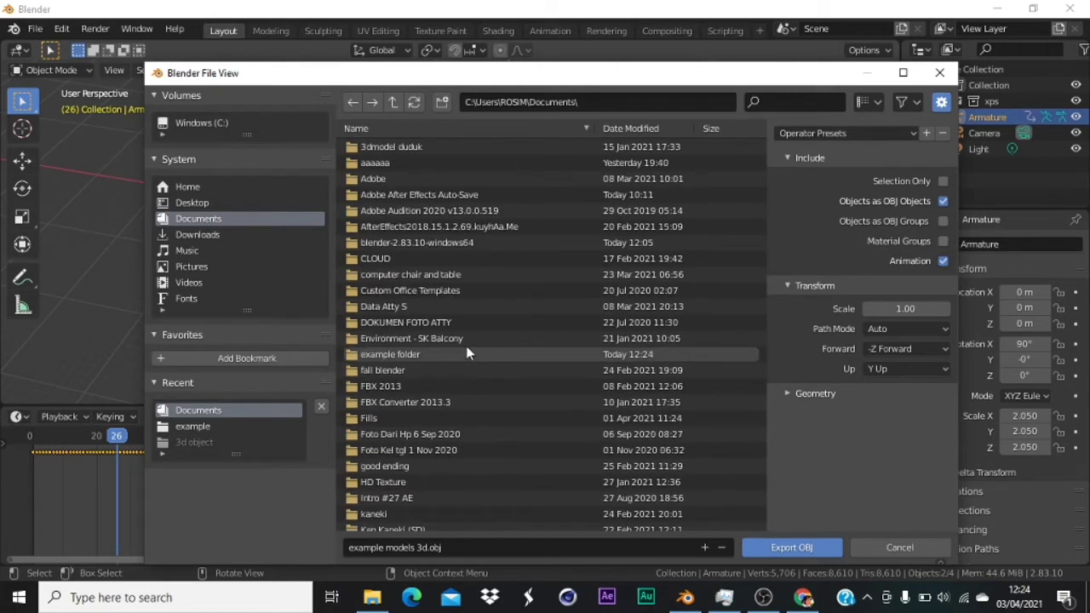
pyautogui.scroll(-4, 450, 399)
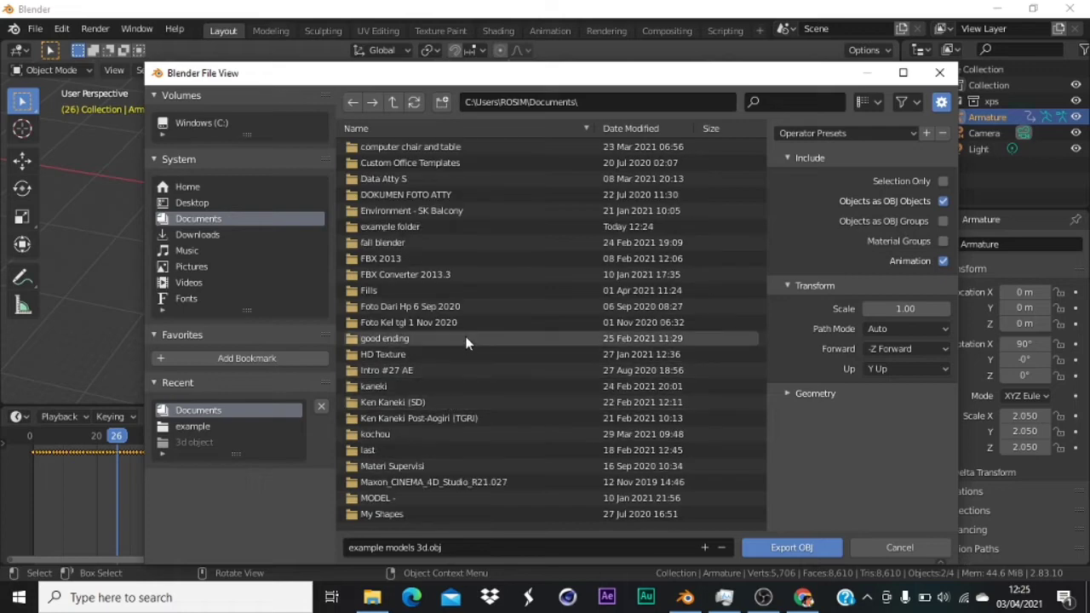
pyautogui.scroll(4, 470, 336)
pyautogui.doubleClick(443, 354)
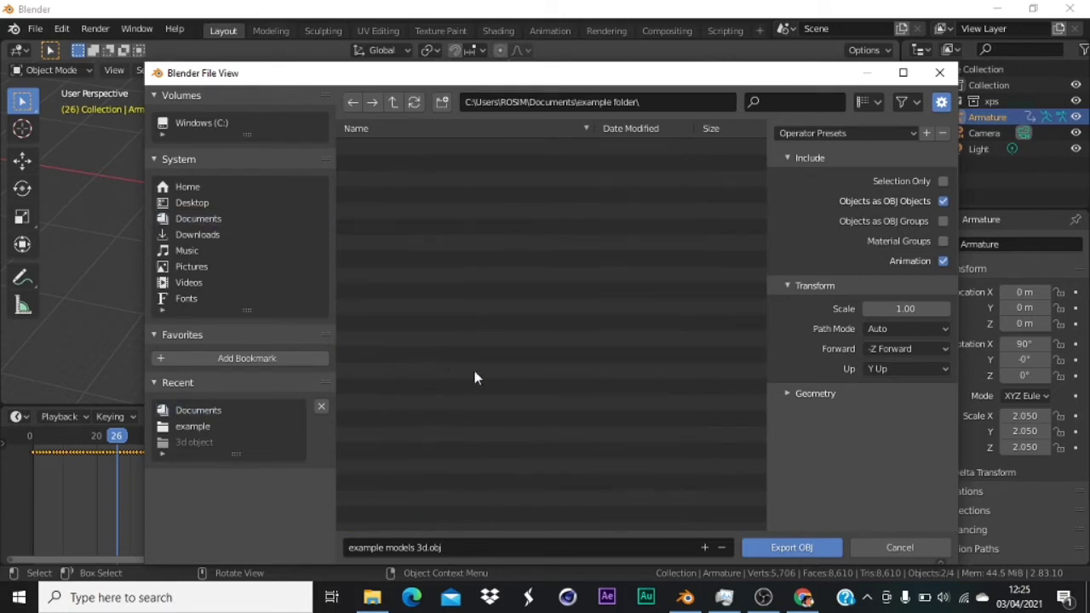
pyautogui.click(790, 548)
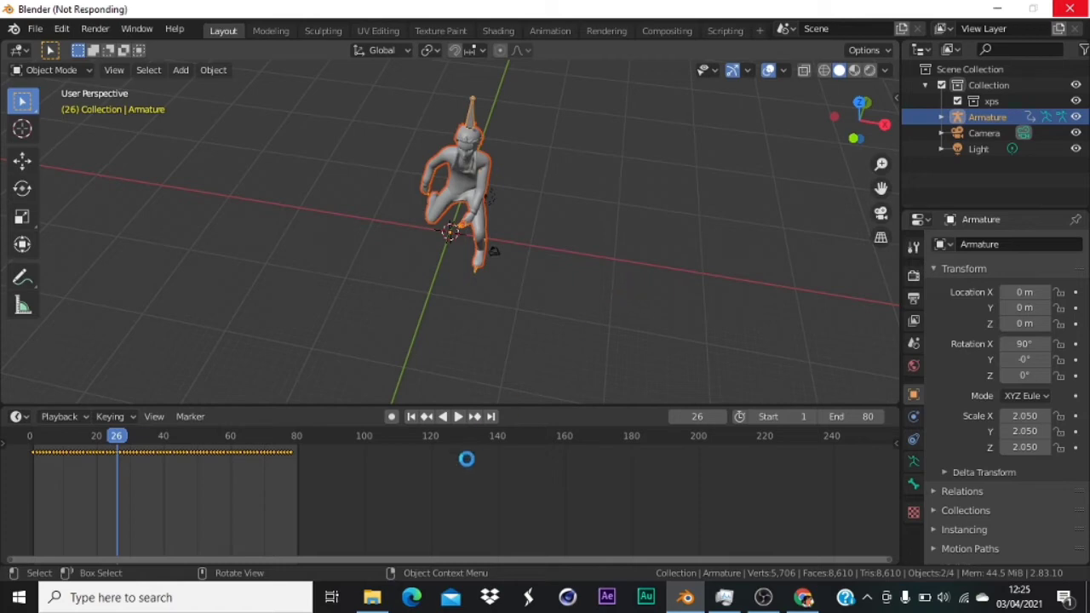
# Examine the exported OBJ and MTL sequence files in example folder in File Explorer.
pyautogui.click(390, 558)
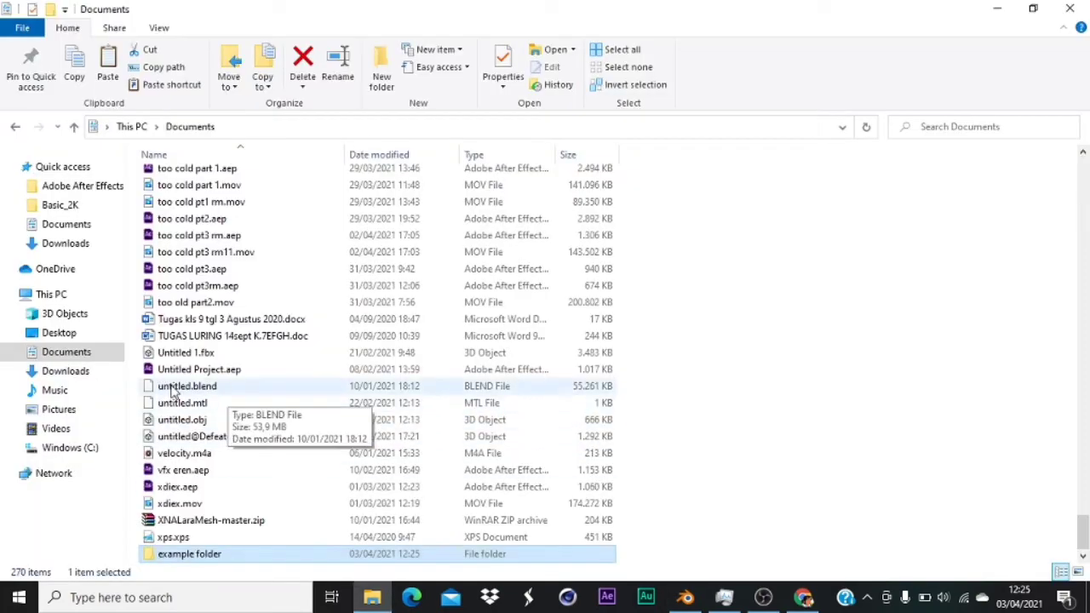
pyautogui.doubleClick(236, 555)
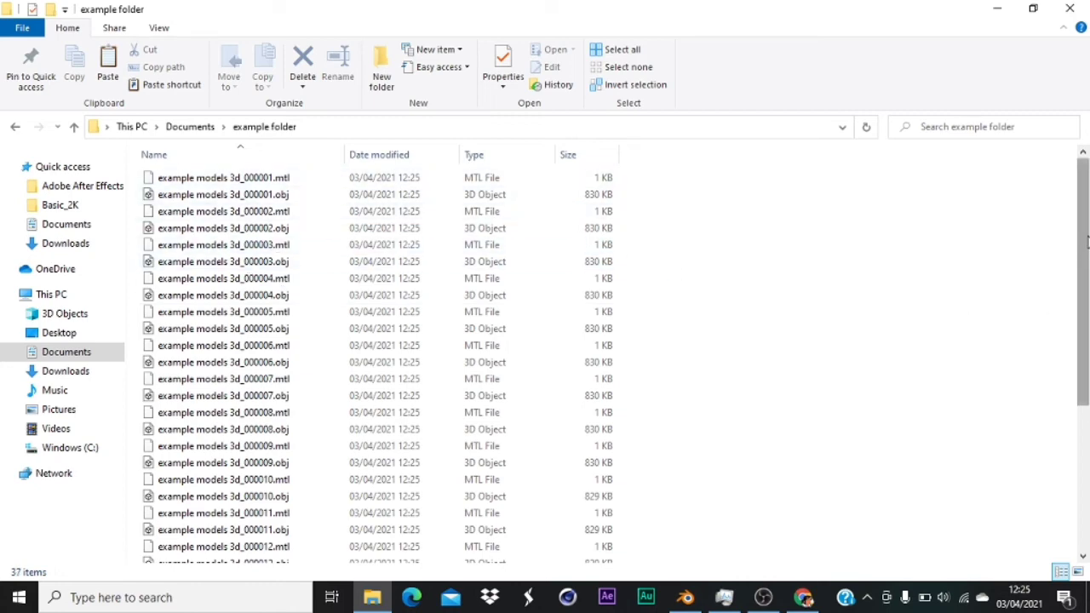
pyautogui.moveTo(1086, 243); pyautogui.dragTo(1076, 430)
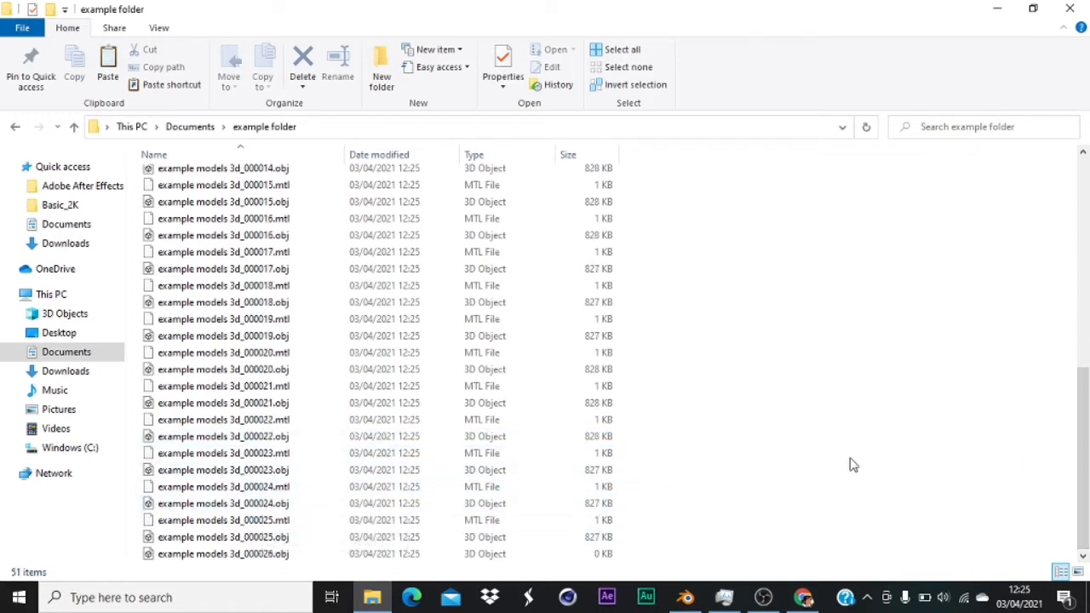
pyautogui.moveTo(1085, 412); pyautogui.dragTo(1085, 430)
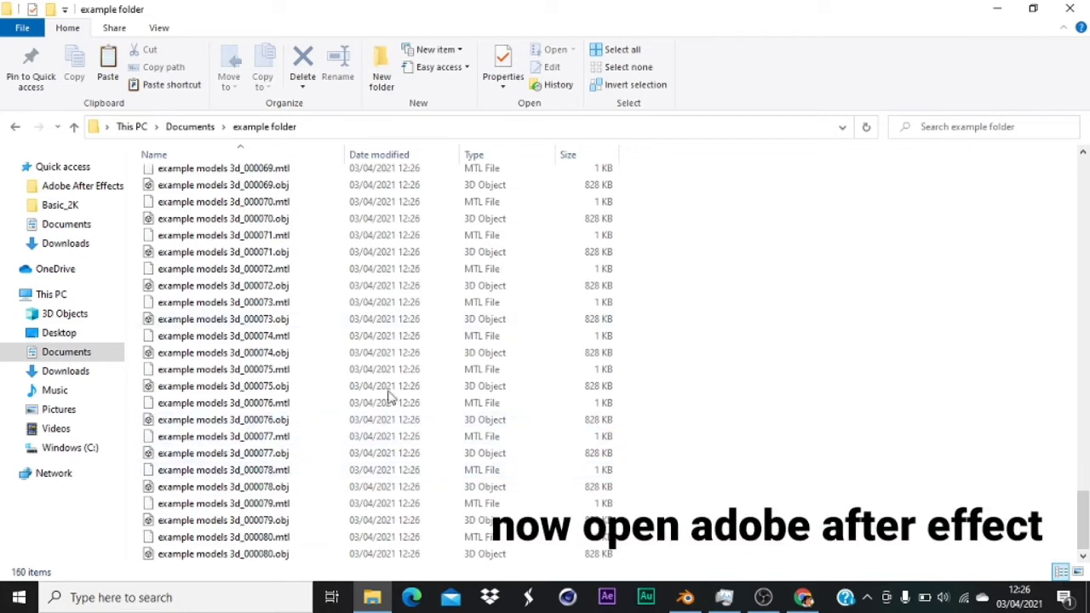
# Minimize the File Explorer, Blender and Mixamo windows and open Adobe After Effects.
pyautogui.click(997, 11)
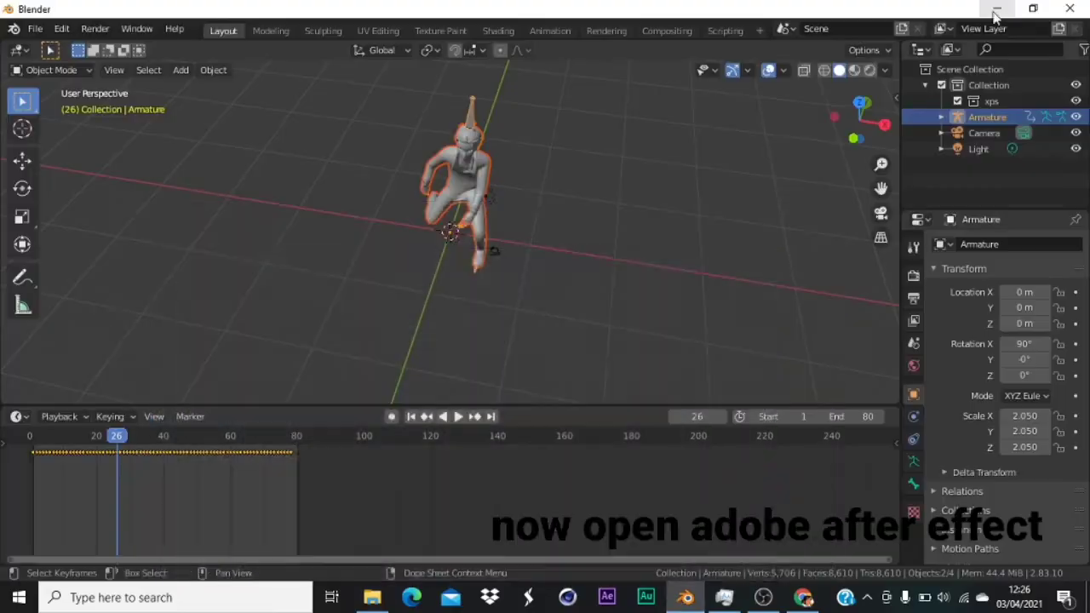
pyautogui.click(996, 11)
pyautogui.click(849, 68)
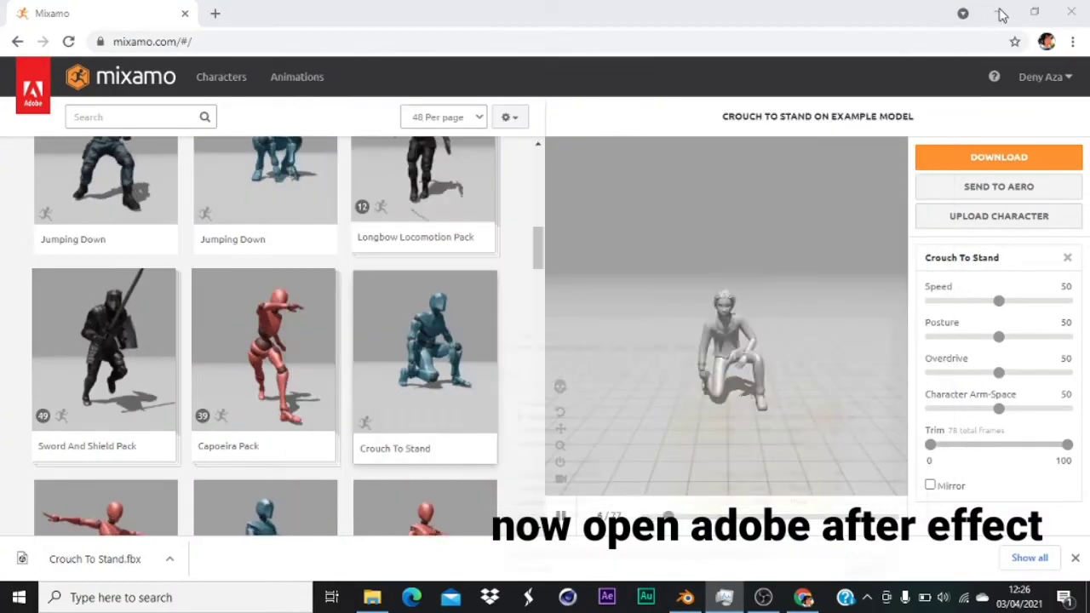
pyautogui.click(999, 13)
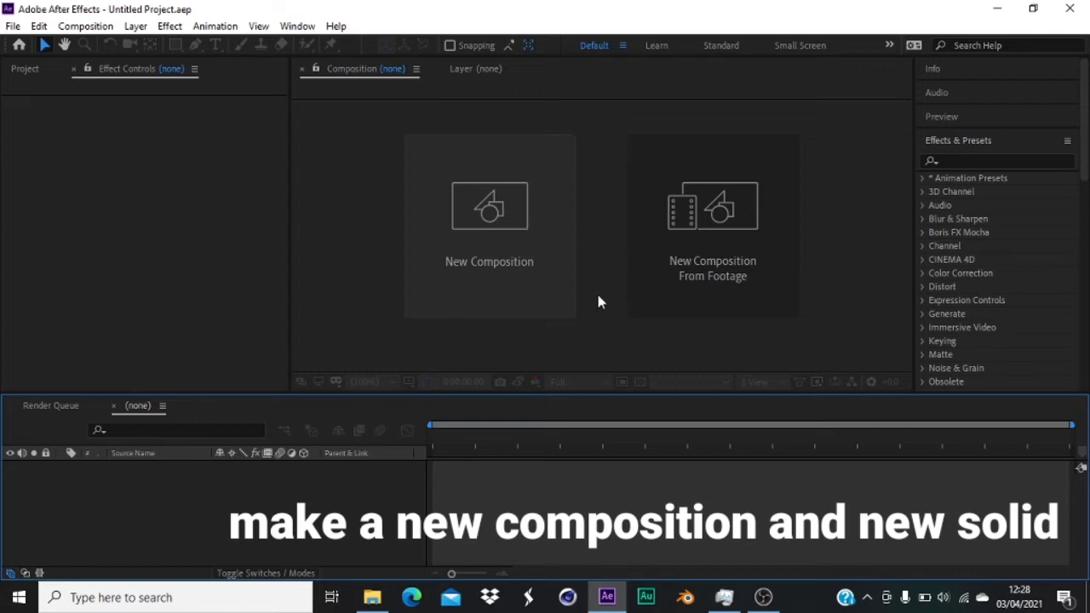
# Create an 11-second 1280 x 720 composition at 29.97 fps and add a black full-frame solid named e3d.
pyautogui.click(562, 252)
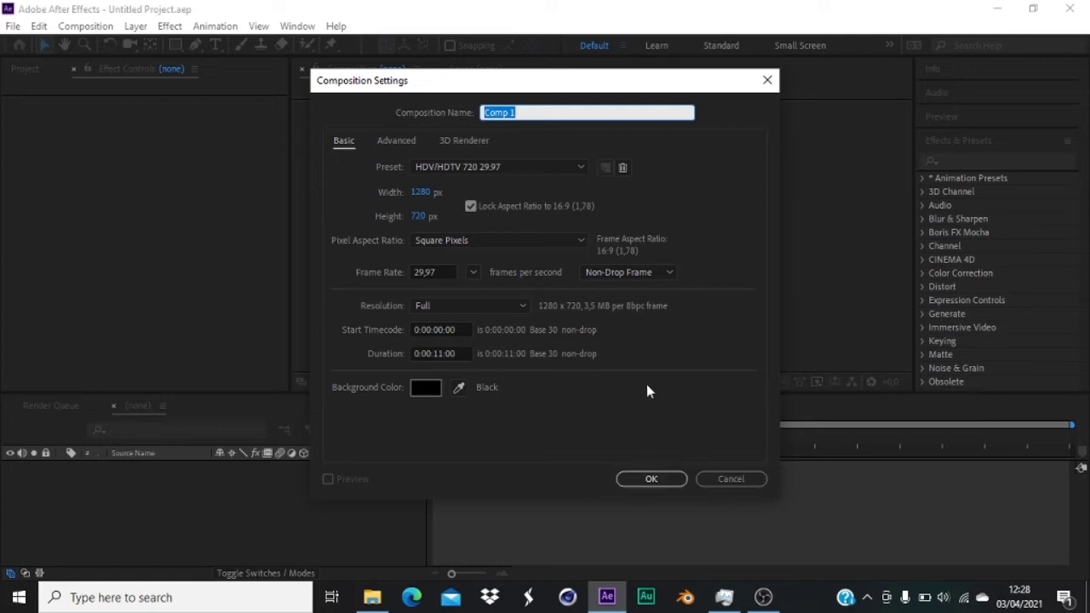
pyautogui.press('Escape')
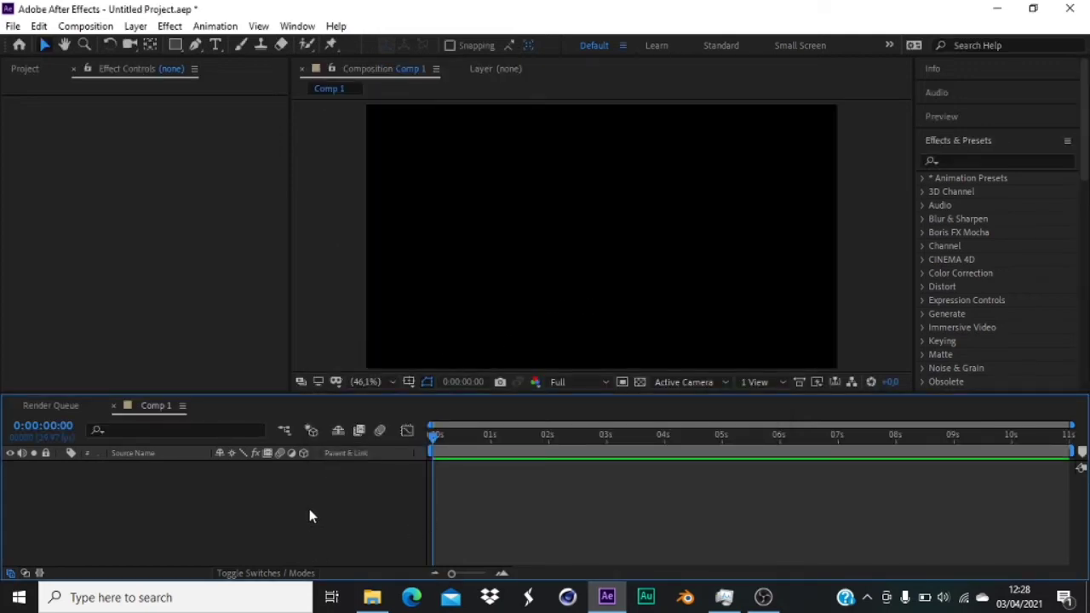
pyautogui.rightClick(314, 504)
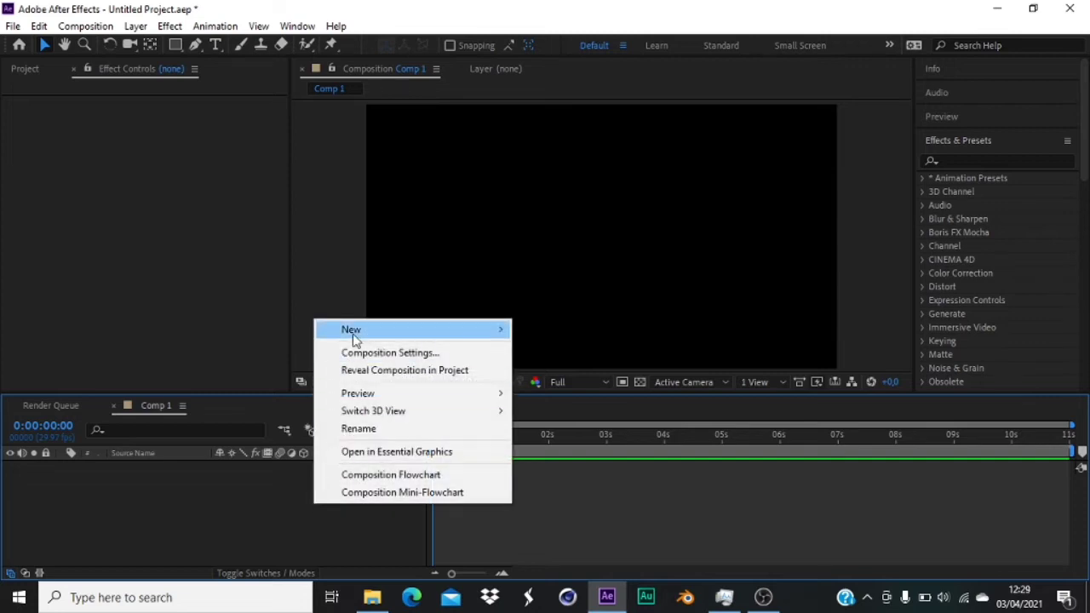
pyautogui.moveTo(318, 338)
pyautogui.click(582, 370)
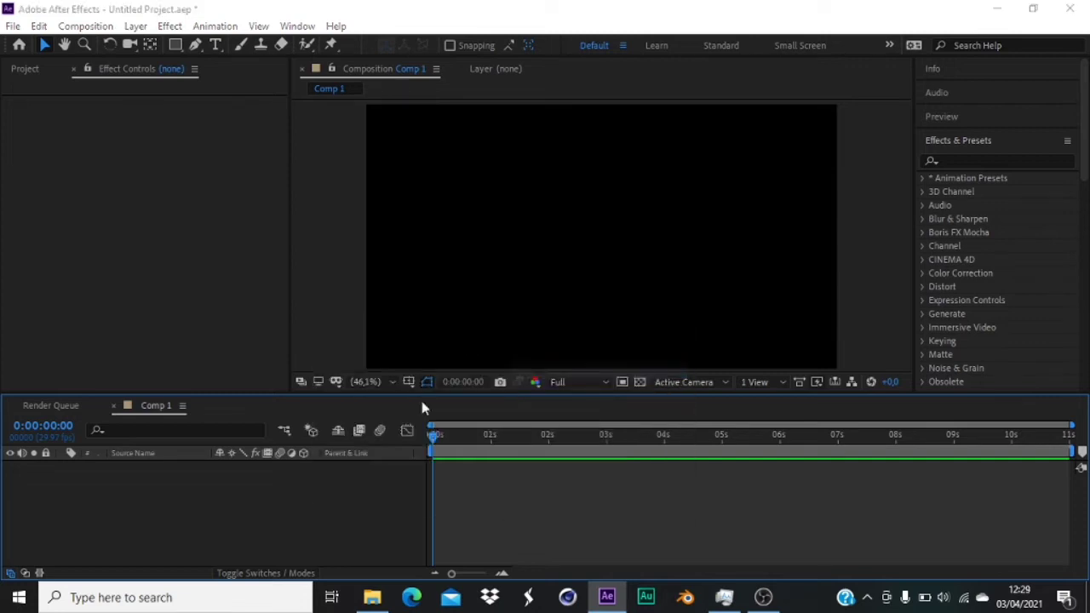
pyautogui.write('e3d')
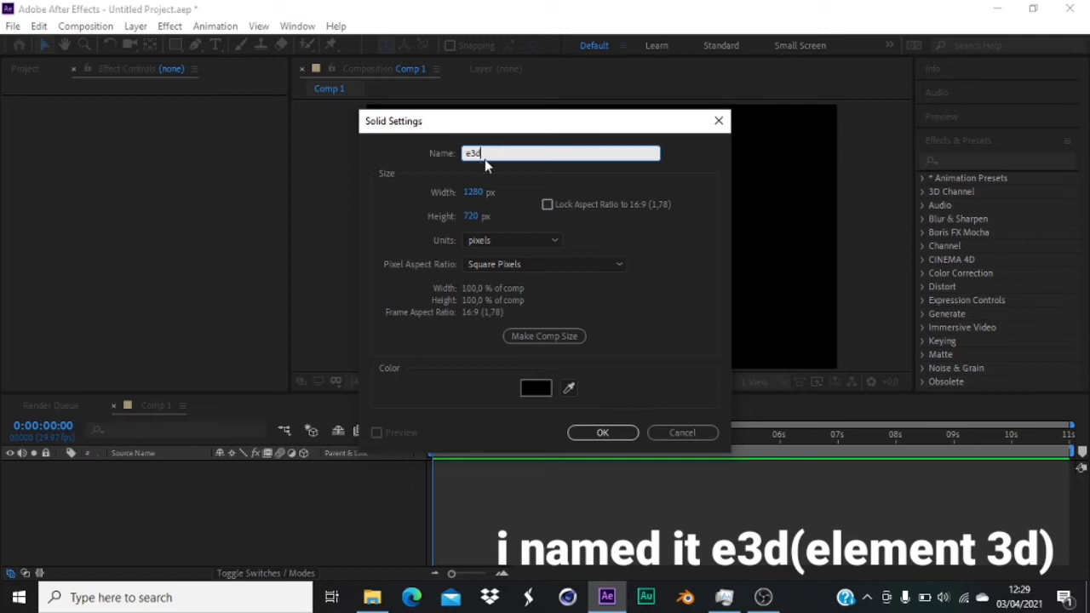
pyautogui.click(601, 433)
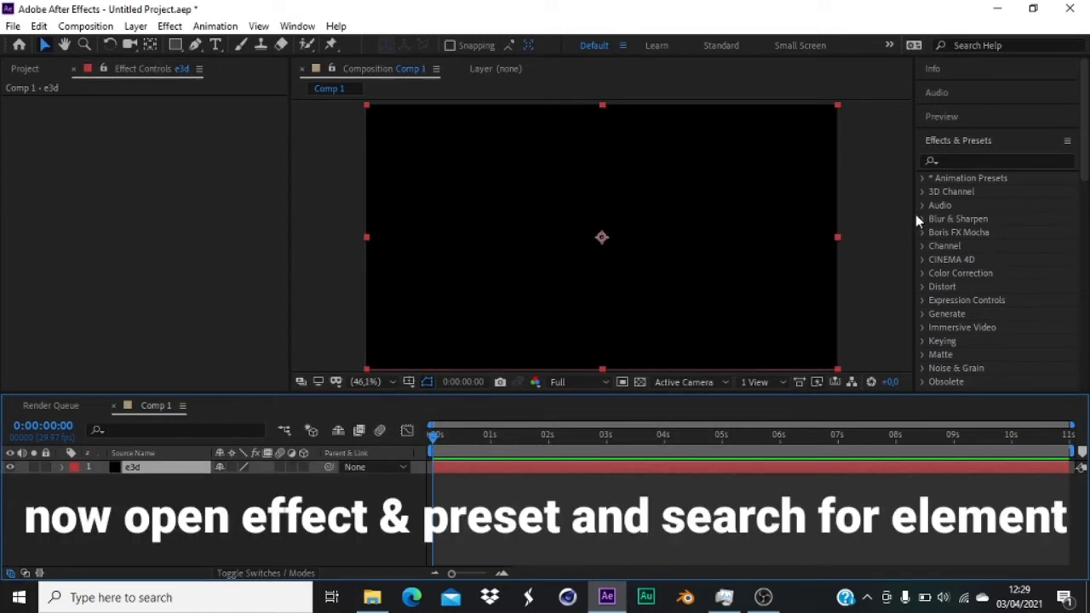
# Search the effects for element and apply the Video Copilot Element effect to the e3d solid.
pyautogui.click(955, 160)
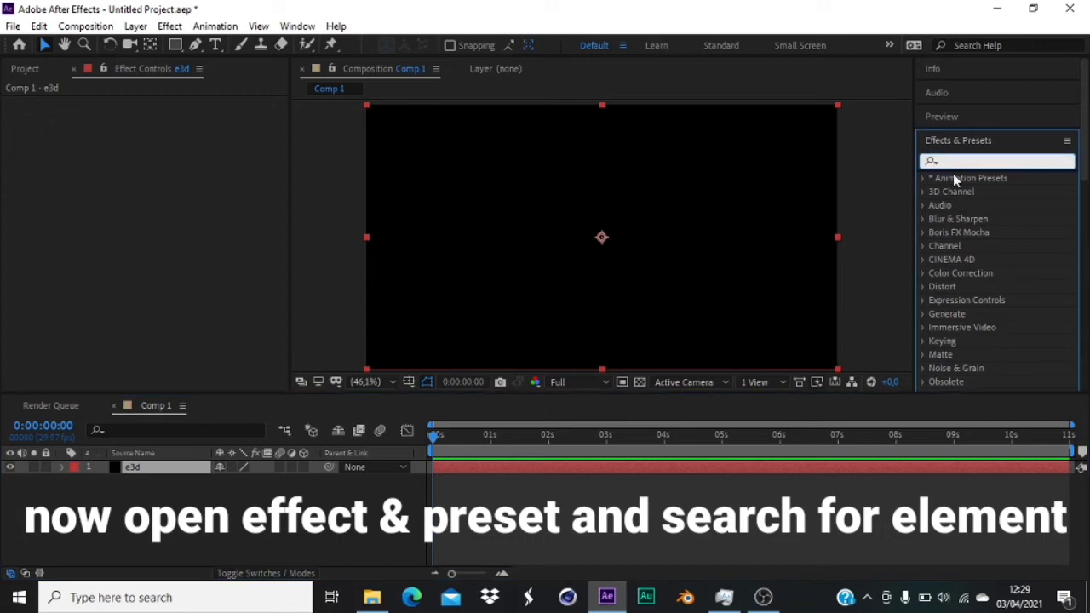
pyautogui.write('element')
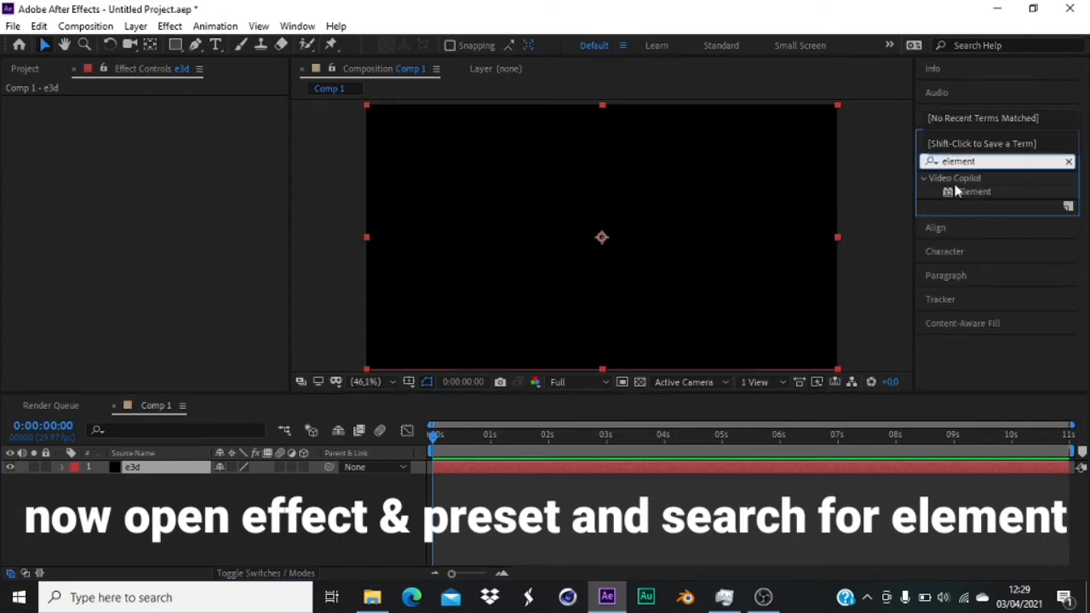
pyautogui.click(170, 25)
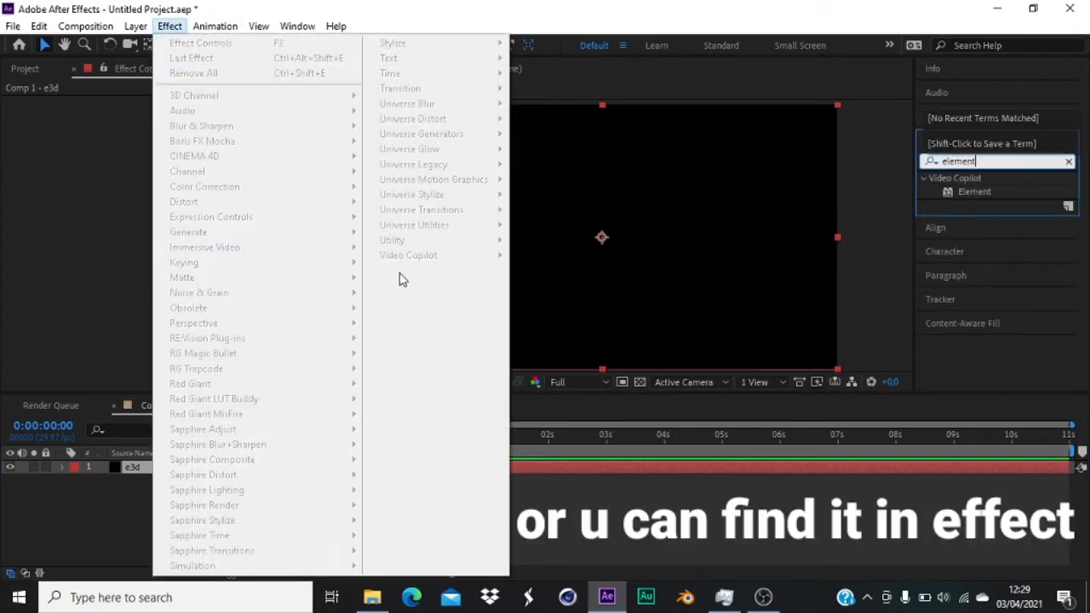
pyautogui.click(141, 475)
pyautogui.click(141, 469)
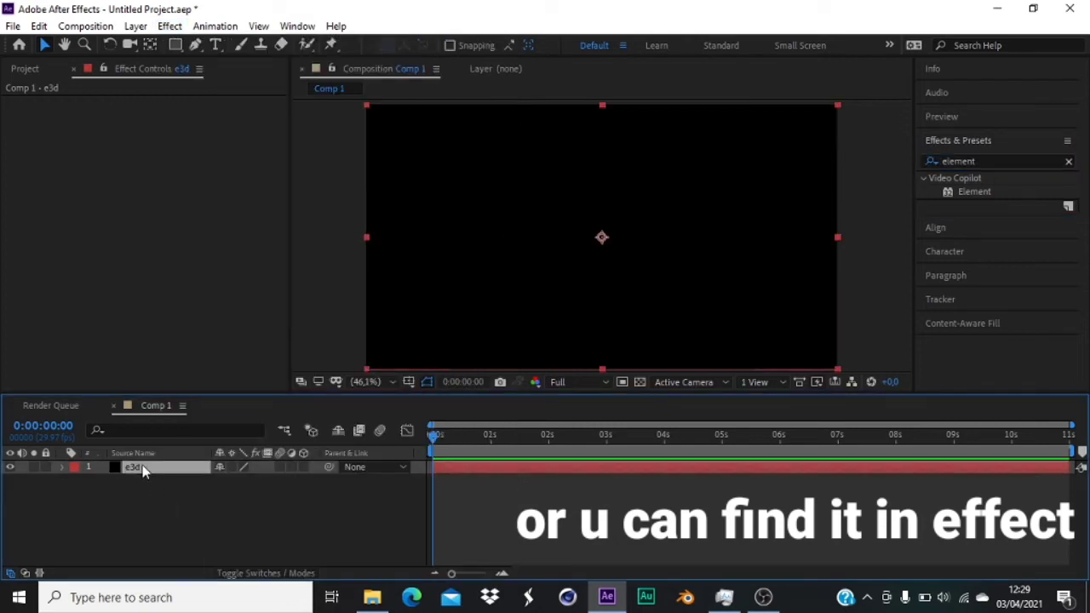
pyautogui.click(169, 26)
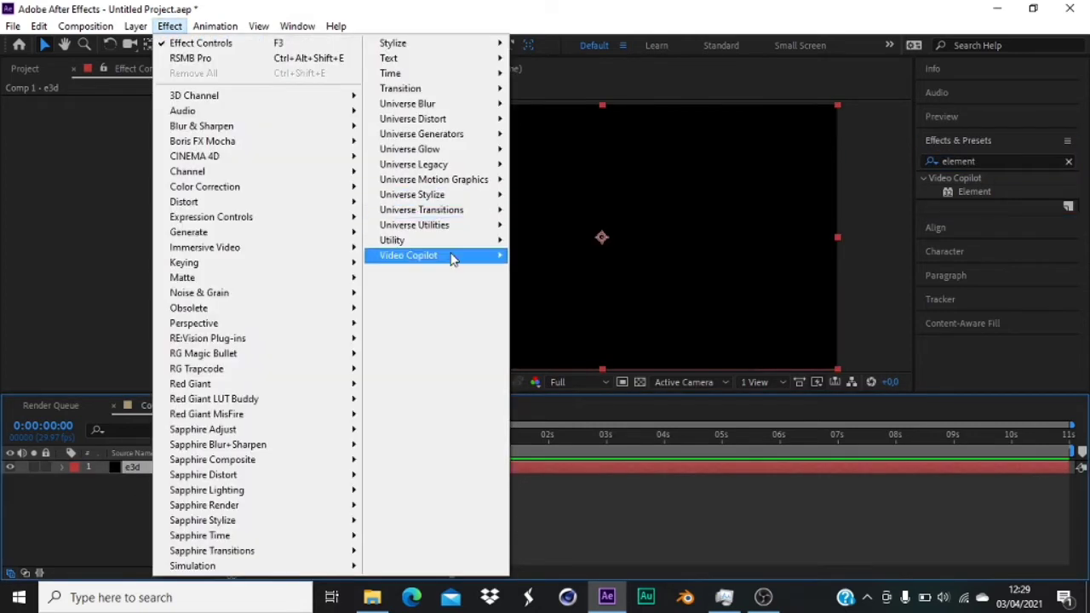
pyautogui.moveTo(452, 256)
pyautogui.click(549, 257)
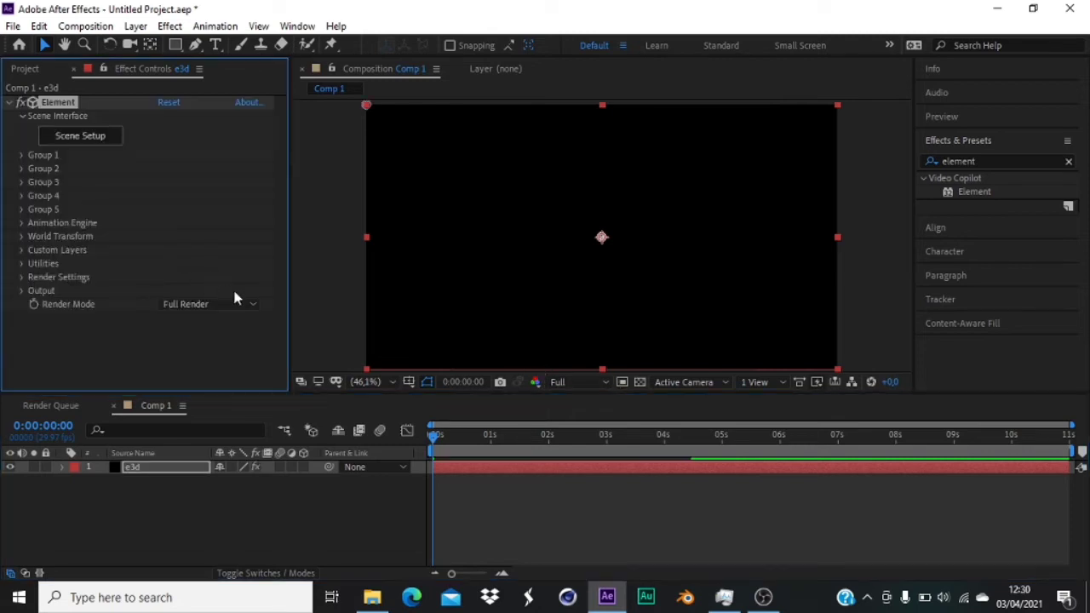
# In Element's Scene Setup, import example models 3d_000001.obj from Documents > example folder as a 3D sequence with Force Alignment set to Bottom.
pyautogui.click(89, 138)
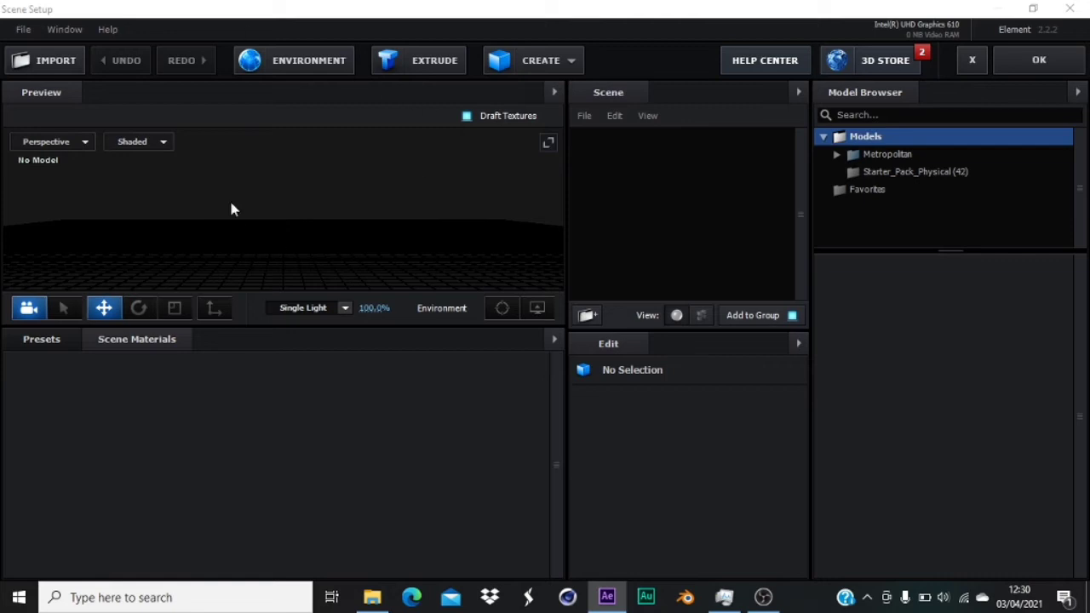
pyautogui.click(23, 29)
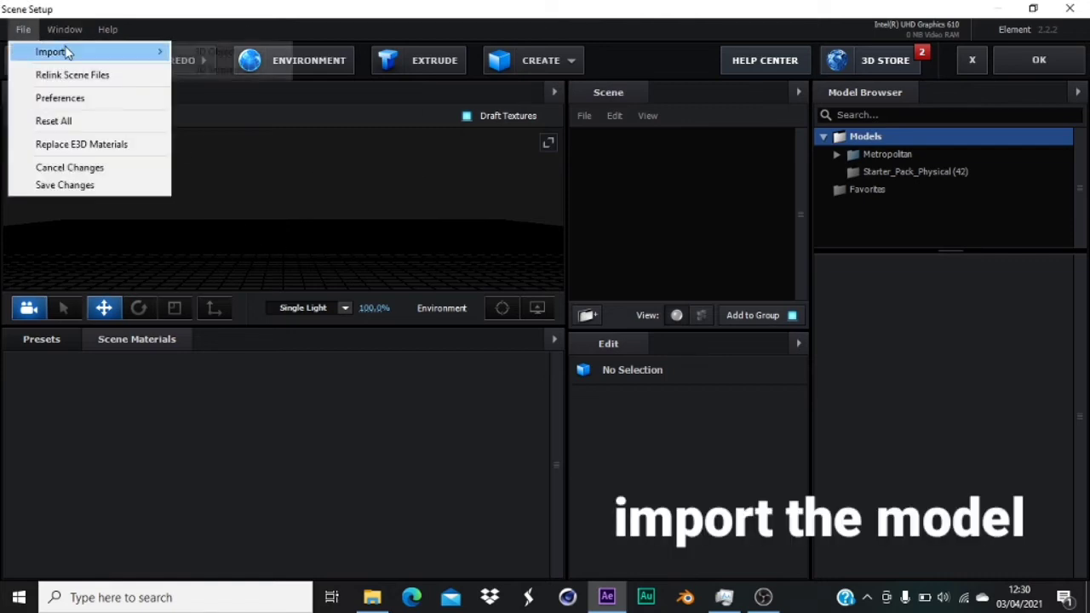
pyautogui.moveTo(69, 51)
pyautogui.click(228, 69)
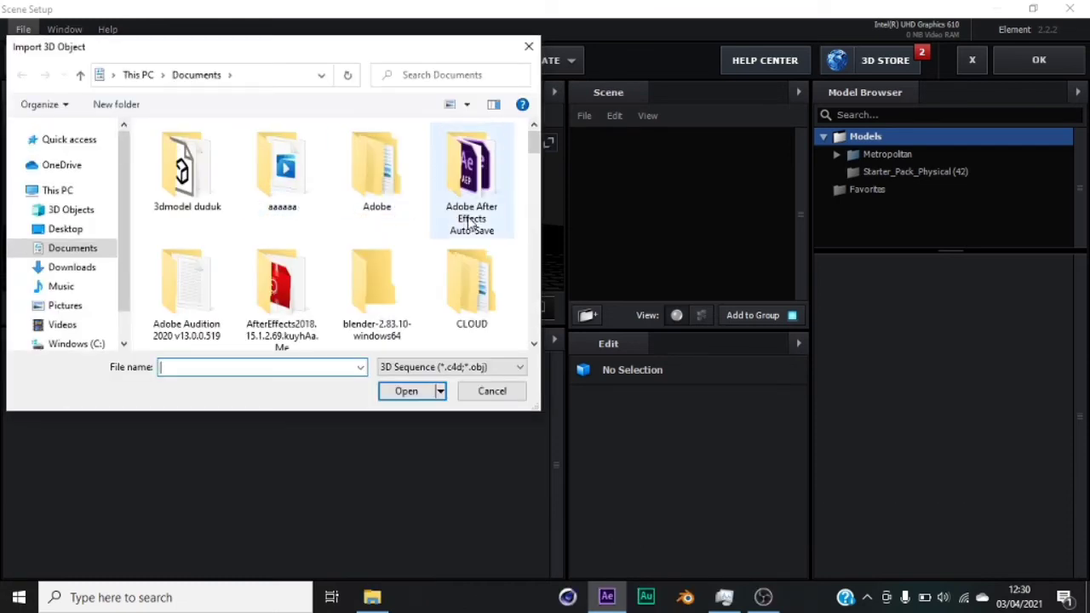
pyautogui.scroll(-1, 466, 231)
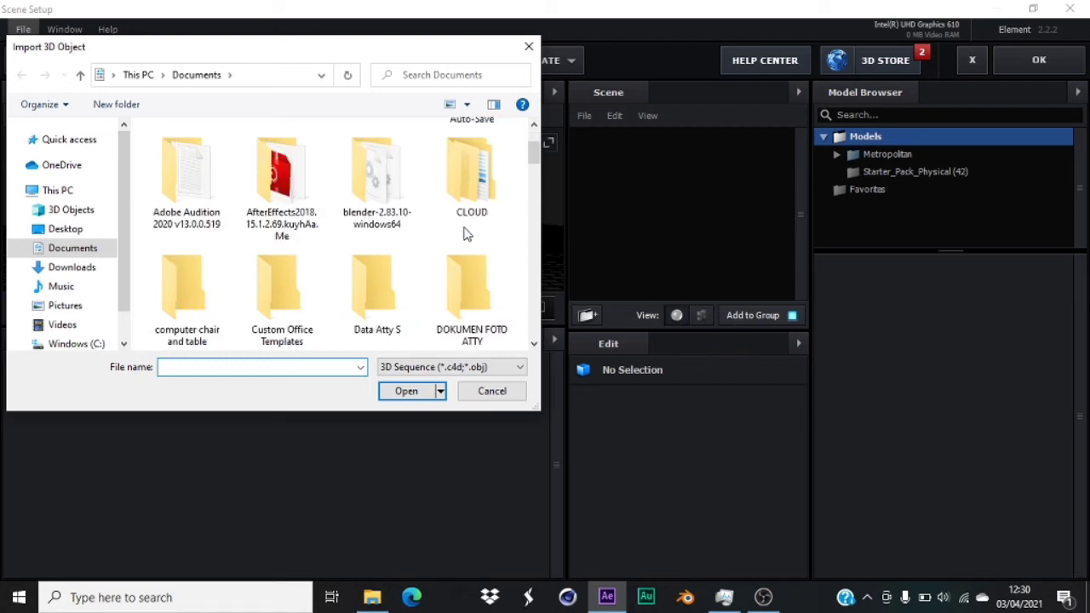
pyautogui.scroll(-2, 466, 235)
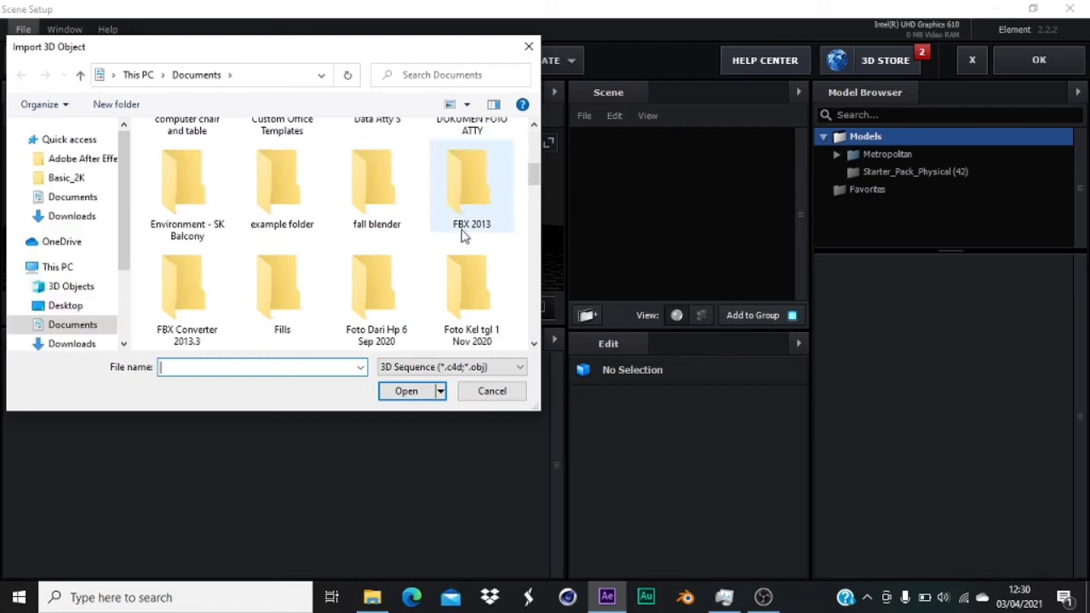
pyautogui.doubleClick(286, 201)
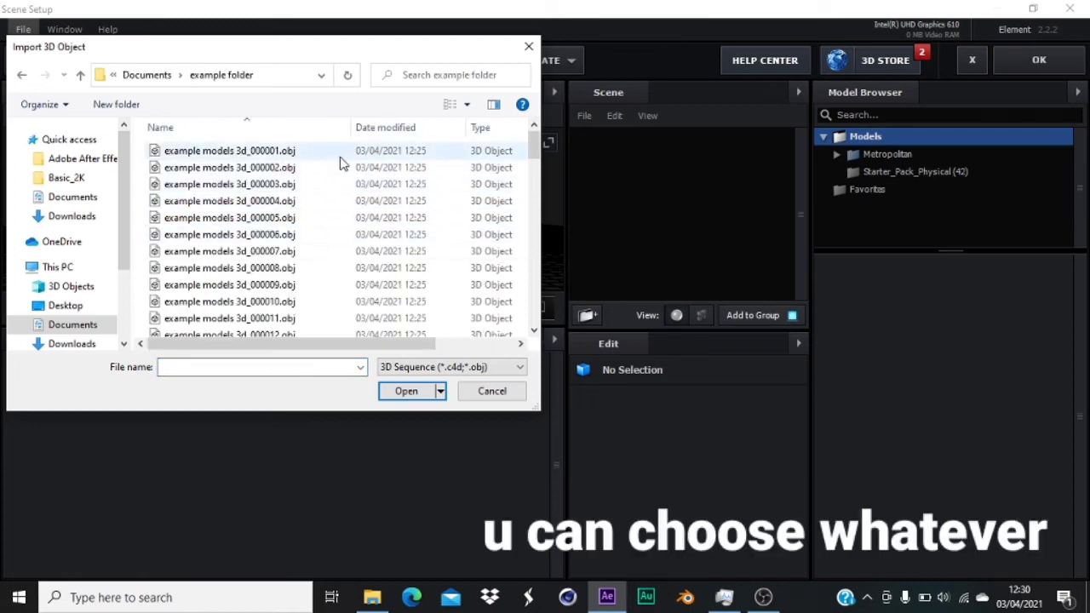
pyautogui.doubleClick(286, 151)
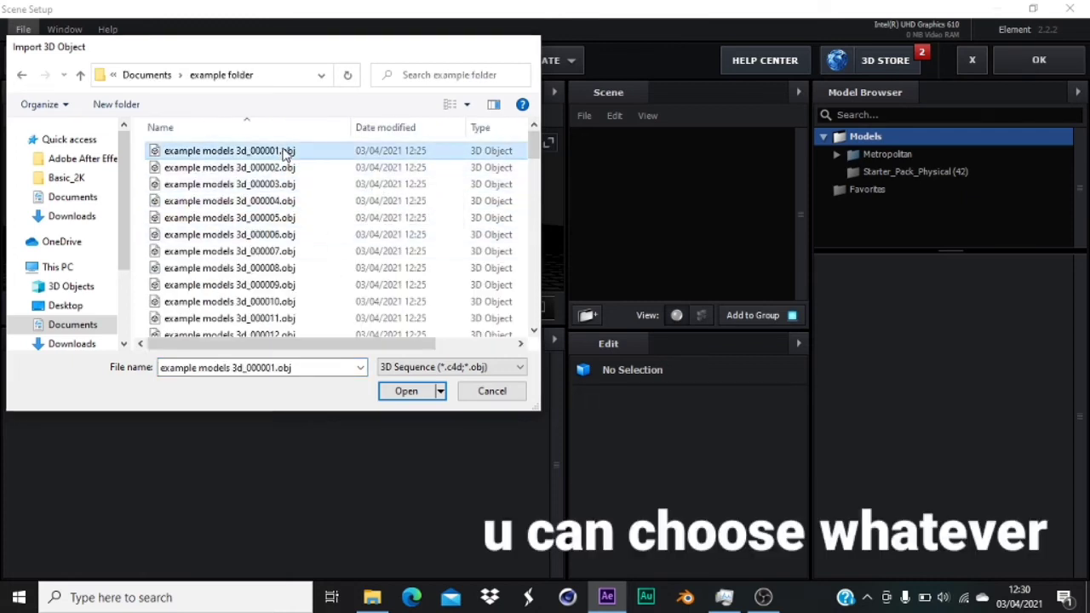
pyautogui.click(608, 362)
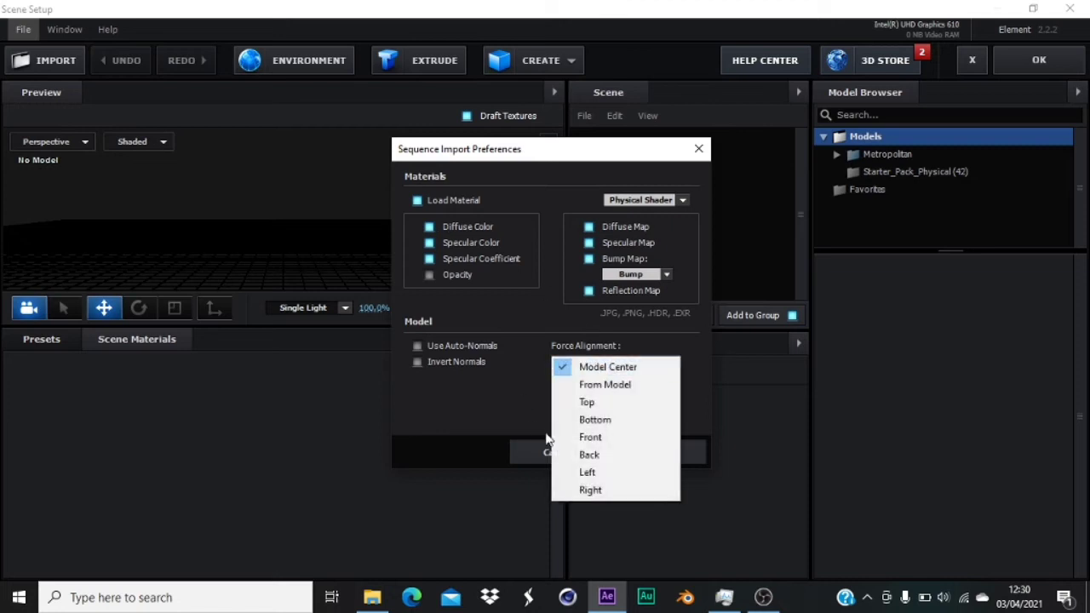
pyautogui.click(594, 421)
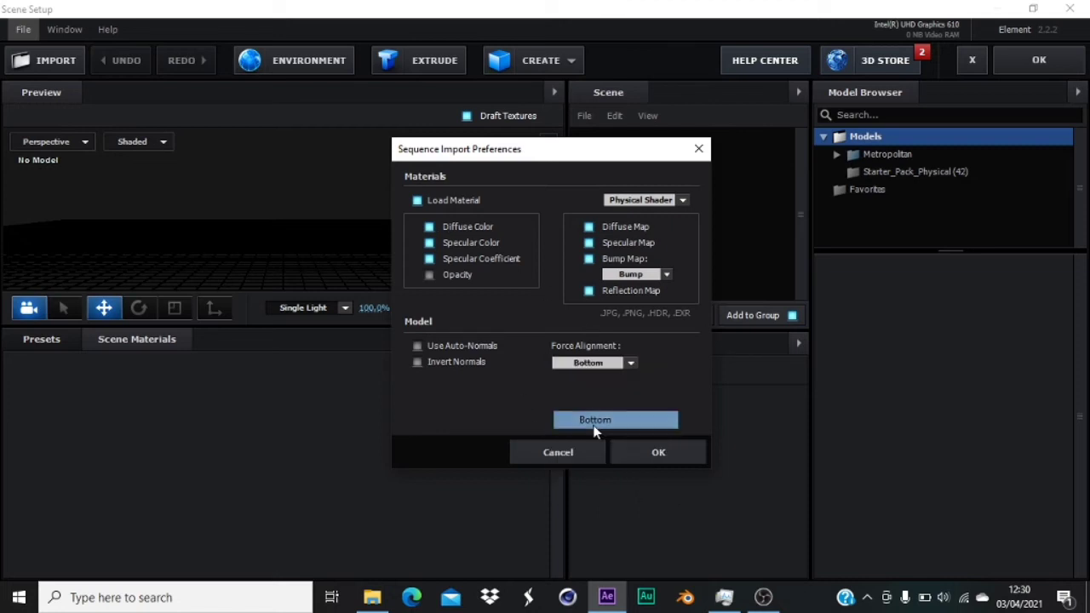
pyautogui.click(656, 455)
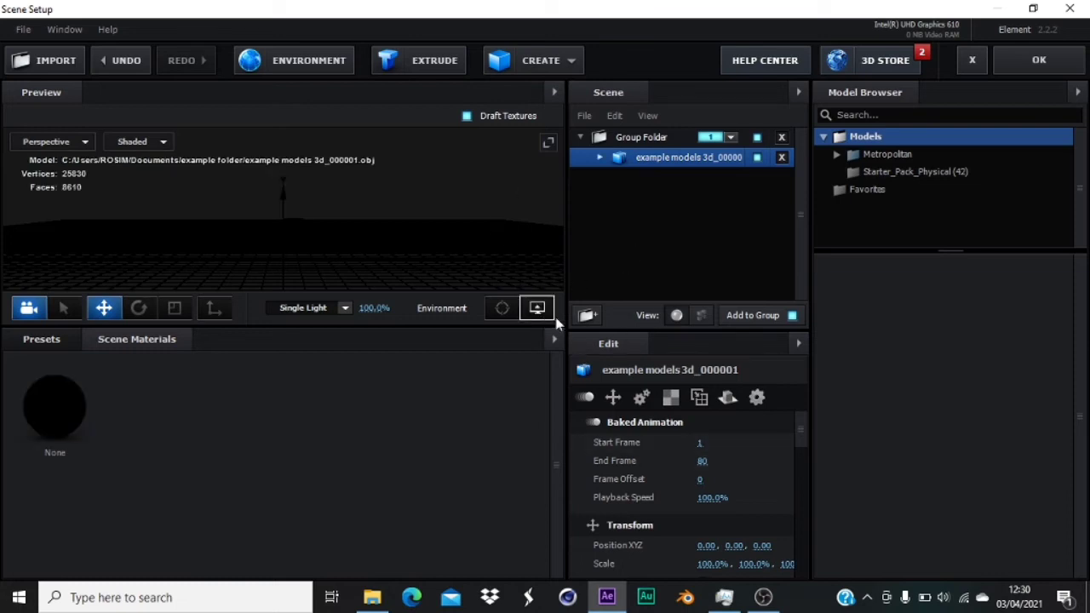
# Turn on Normalize Size for the imported model and scale it down to 48% on all axes.
pyautogui.scroll(-2, 692, 509)
pyautogui.scroll(-3, 691, 509)
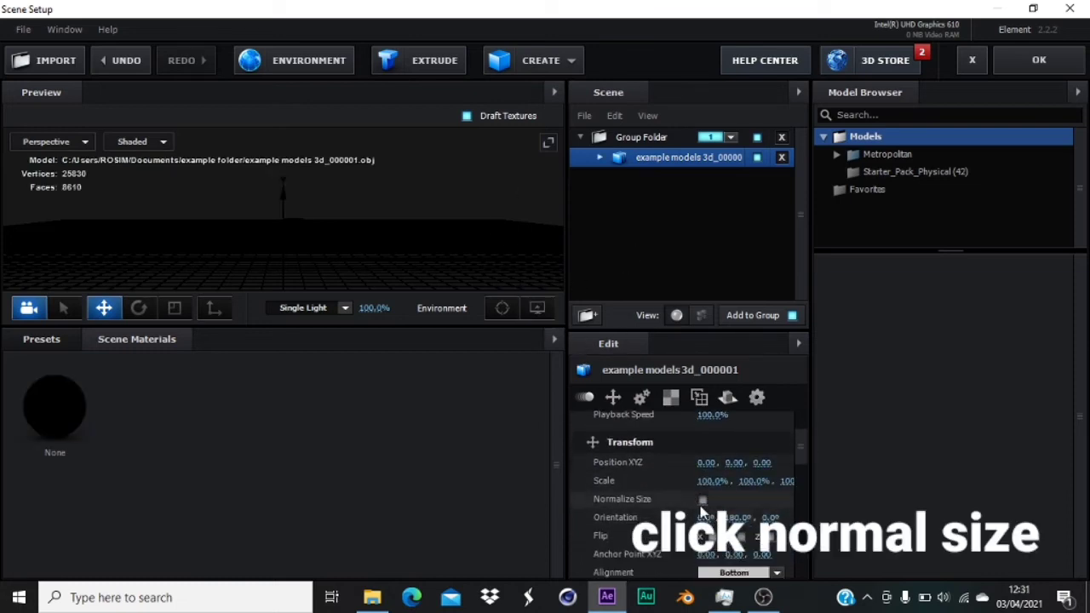
pyautogui.click(702, 472)
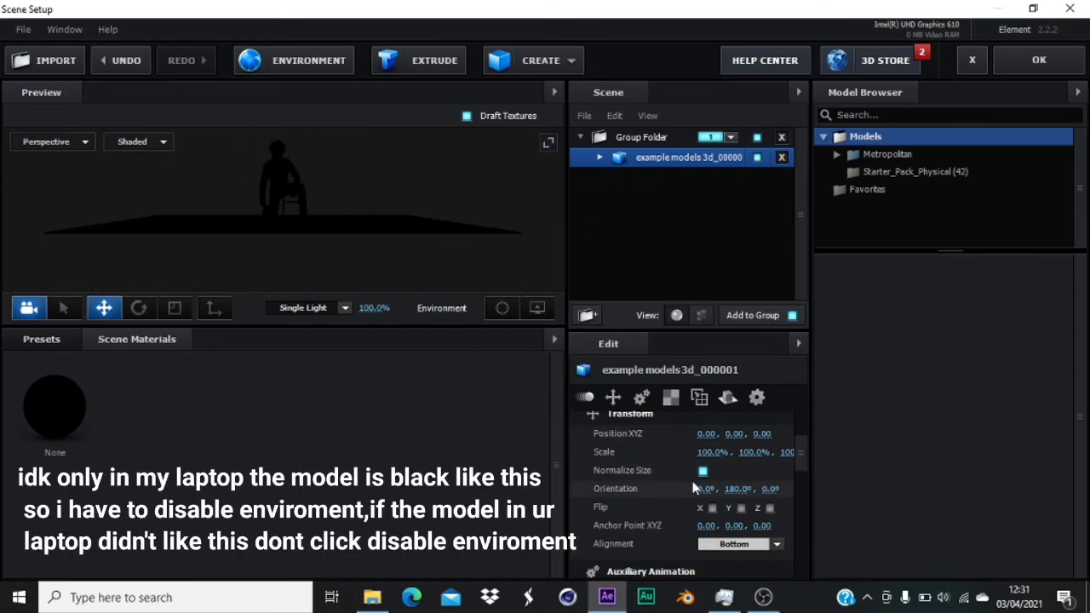
pyautogui.moveTo(705, 452); pyautogui.dragTo(648, 455)
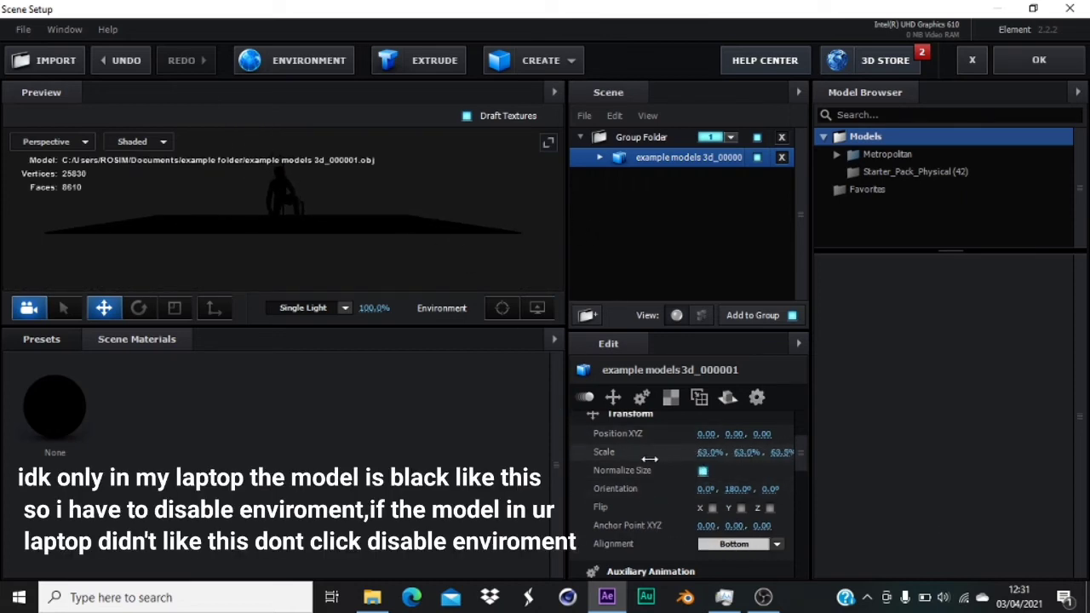
pyautogui.click(502, 308)
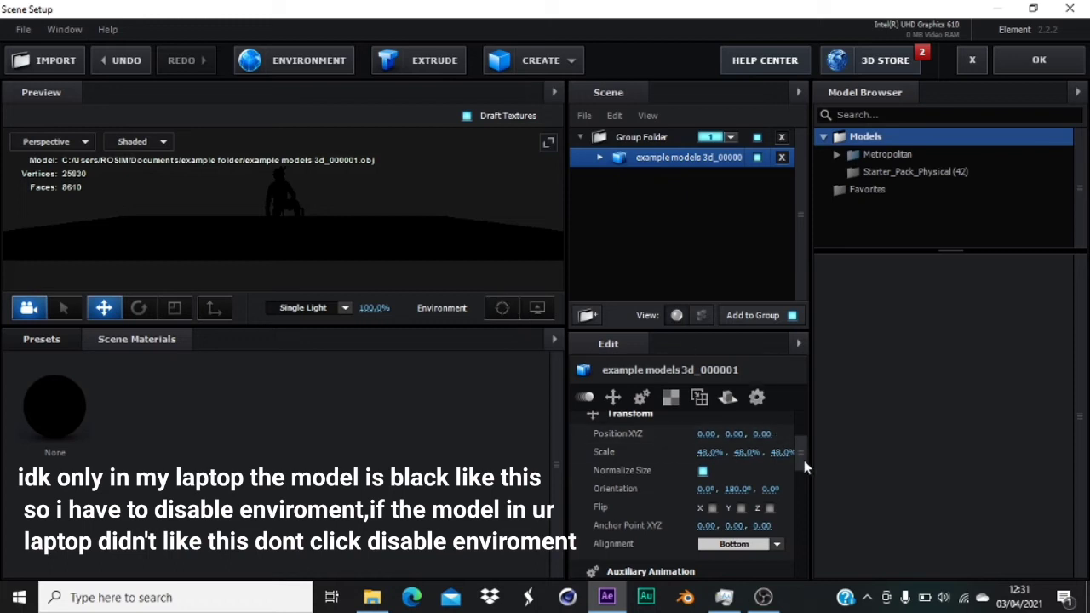
# Turn on Disable Environment in the model's Reflect Mode settings and hide the grid in the preview.
pyautogui.moveTo(803, 460); pyautogui.dragTo(793, 555)
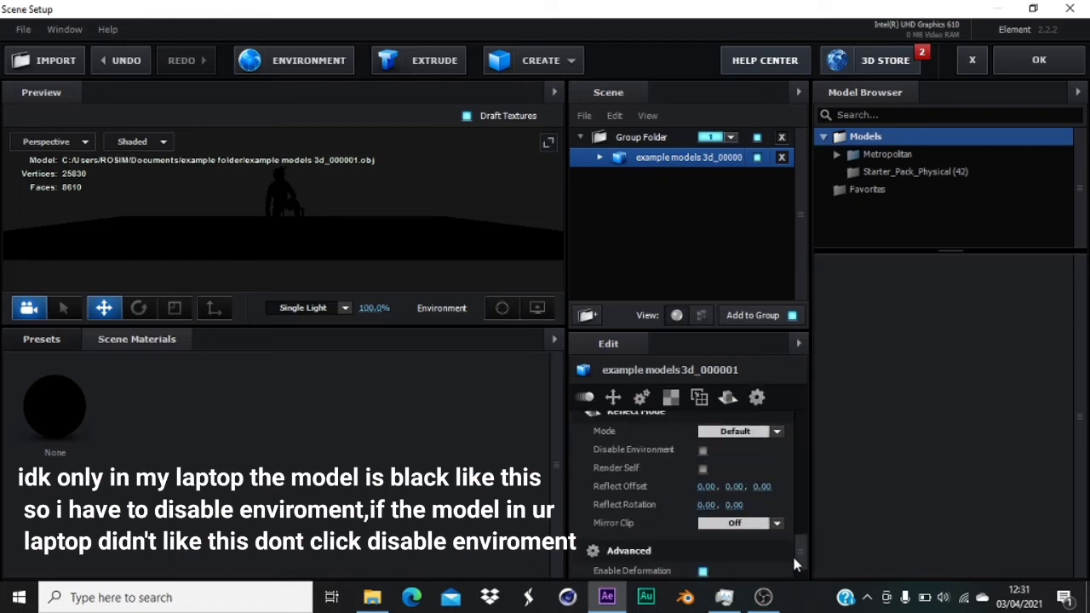
pyautogui.click(703, 450)
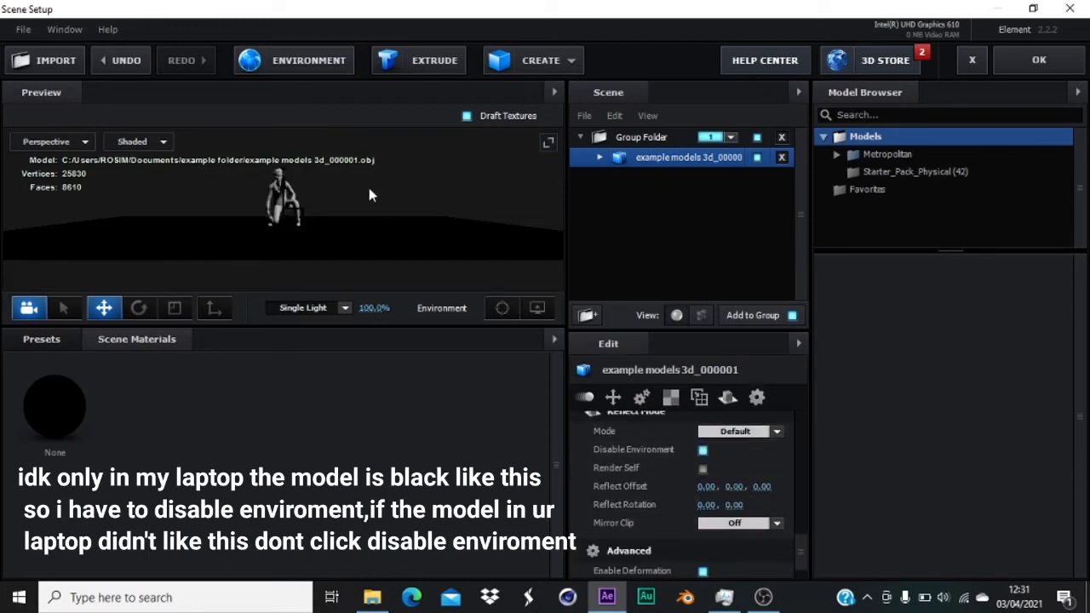
pyautogui.click(537, 308)
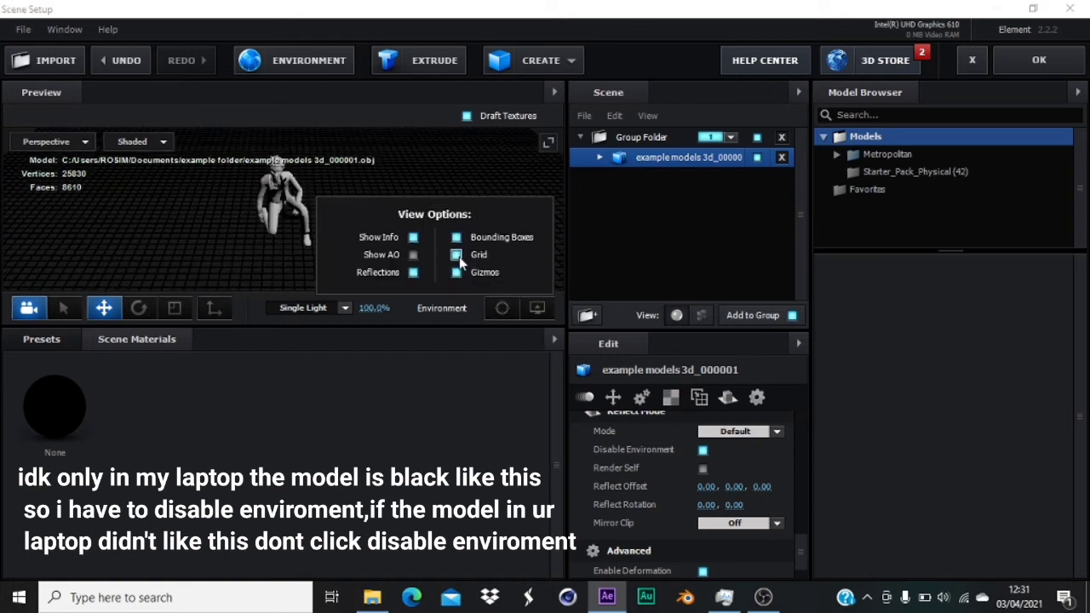
pyautogui.click(453, 272)
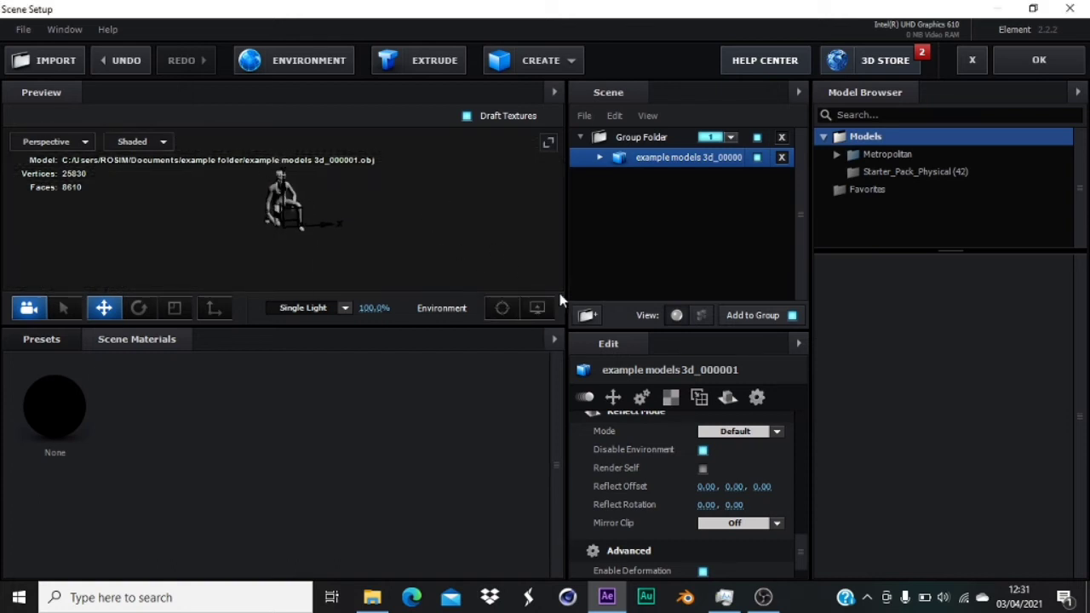
pyautogui.moveTo(452, 241); pyautogui.dragTo(261, 189)
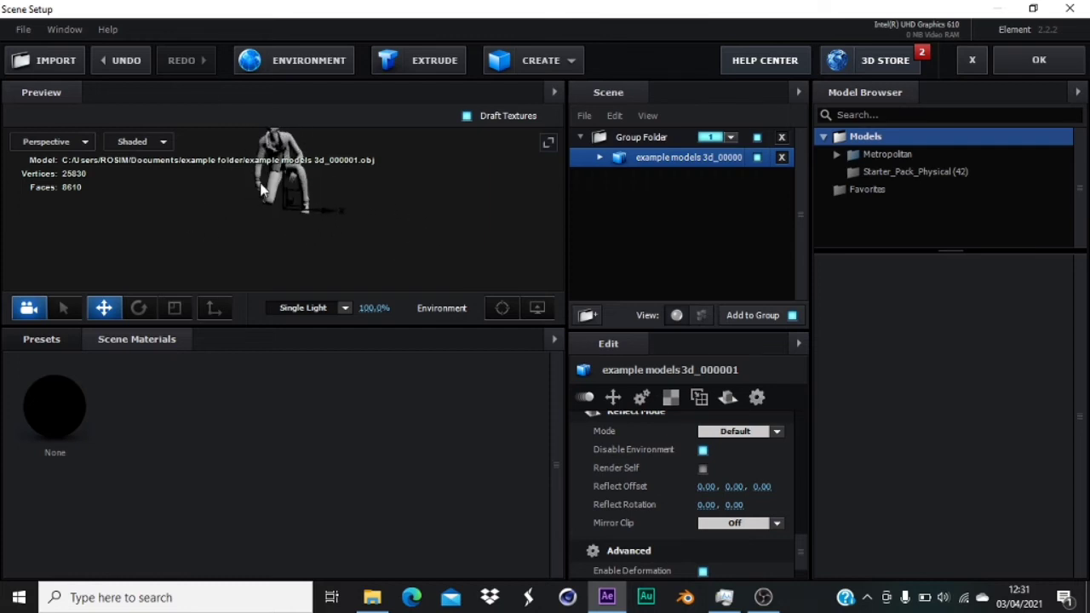
# Load body_d.png from the example folder on drive C: as the Diffuse texture of the model's None material.
pyautogui.click(600, 157)
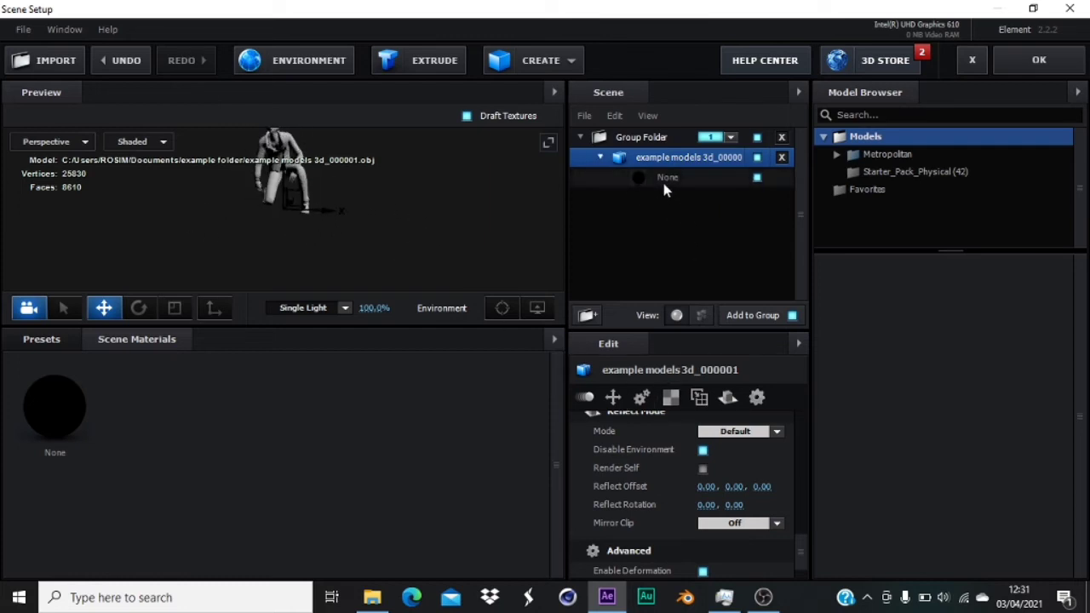
pyautogui.click(663, 181)
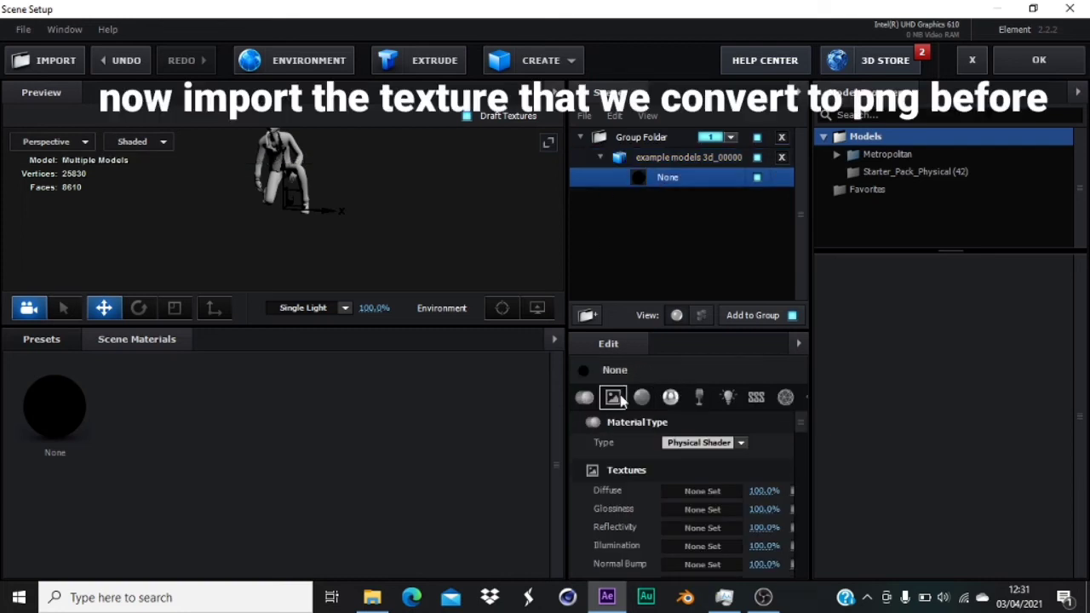
pyautogui.scroll(-1, 682, 494)
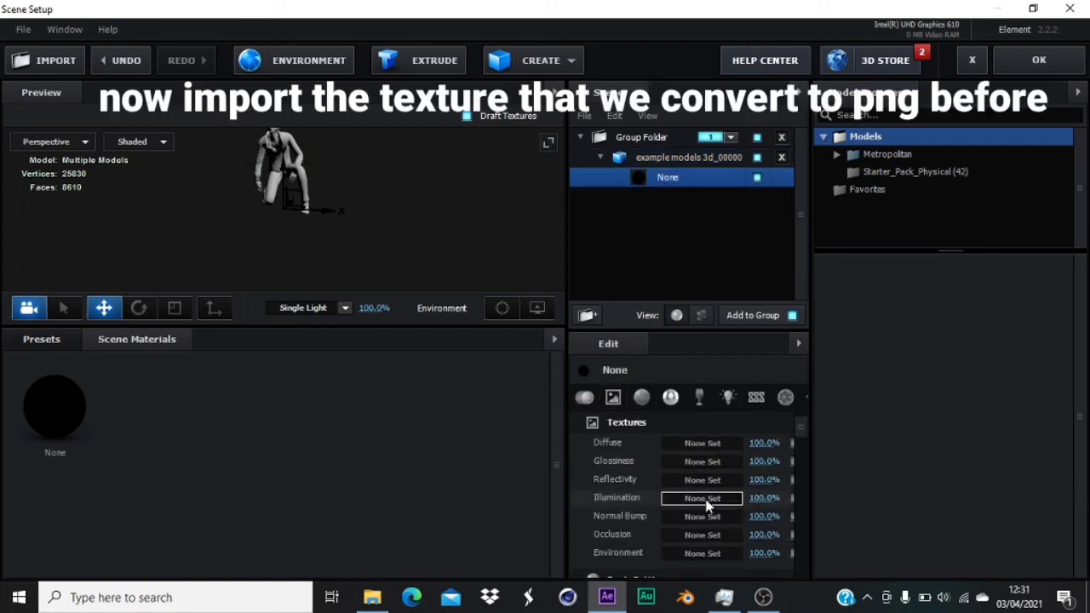
pyautogui.click(710, 443)
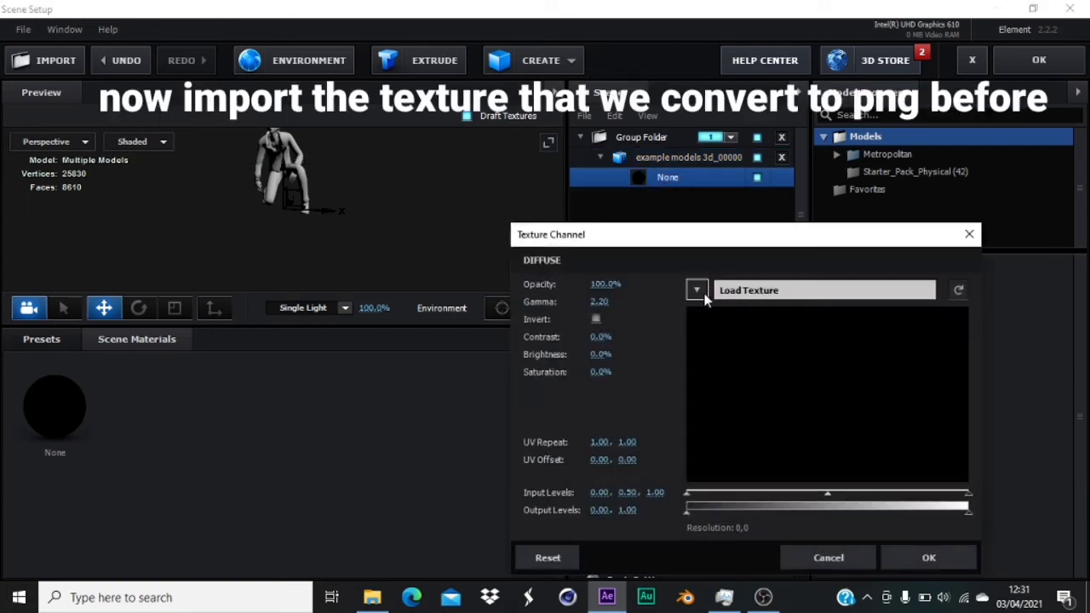
pyautogui.click(762, 294)
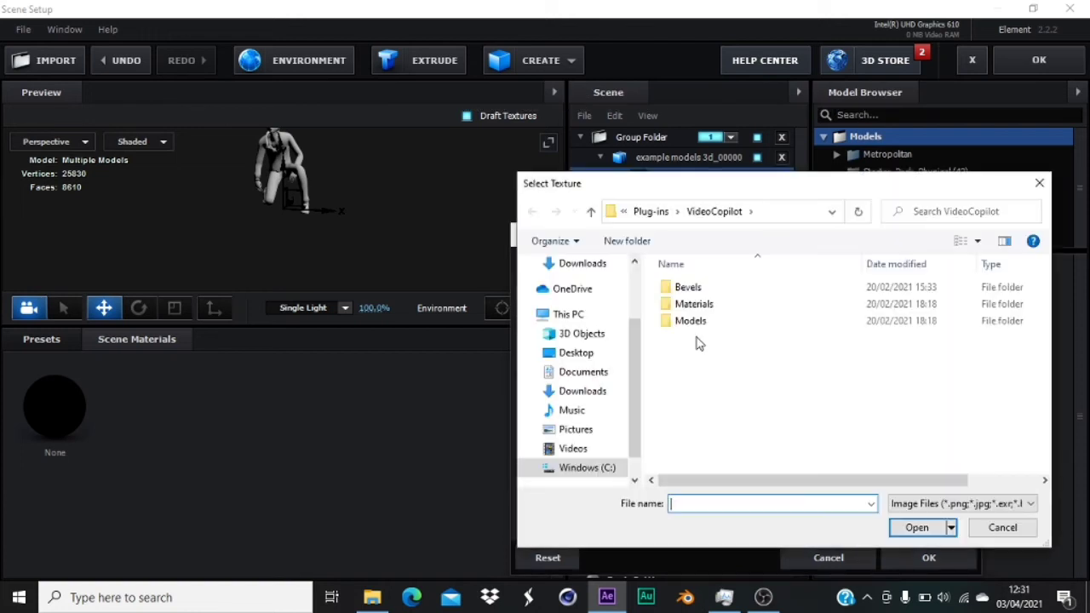
pyautogui.click(601, 375)
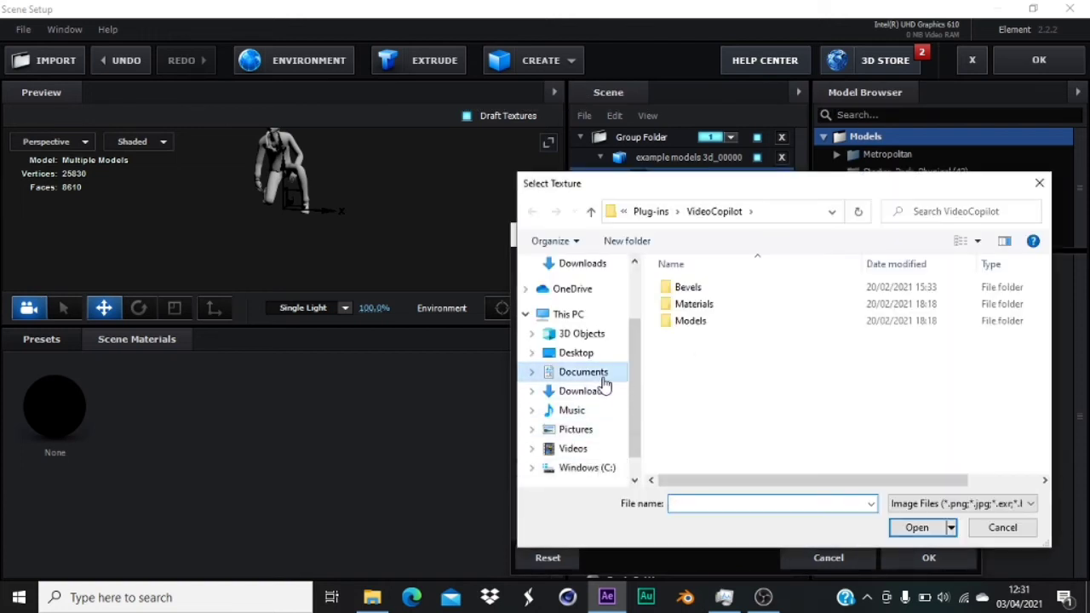
pyautogui.click(588, 467)
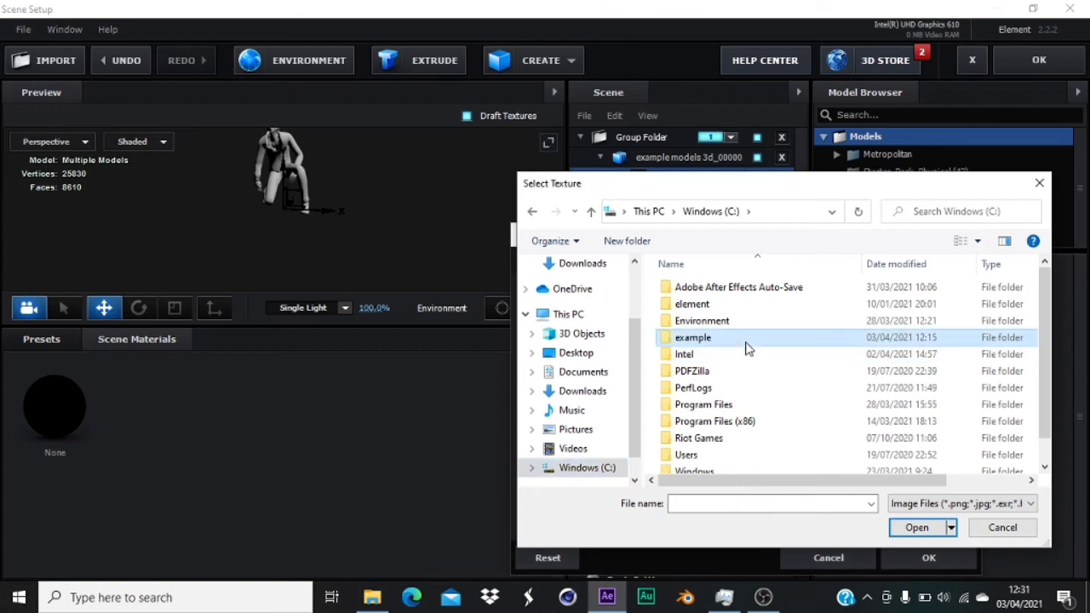
pyautogui.doubleClick(746, 341)
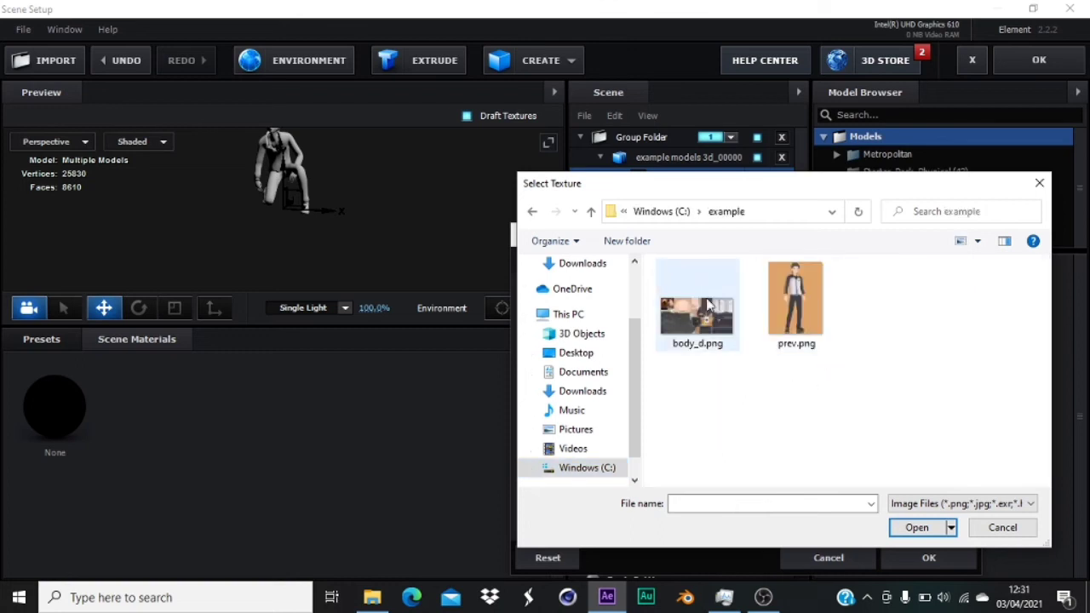
pyautogui.doubleClick(712, 305)
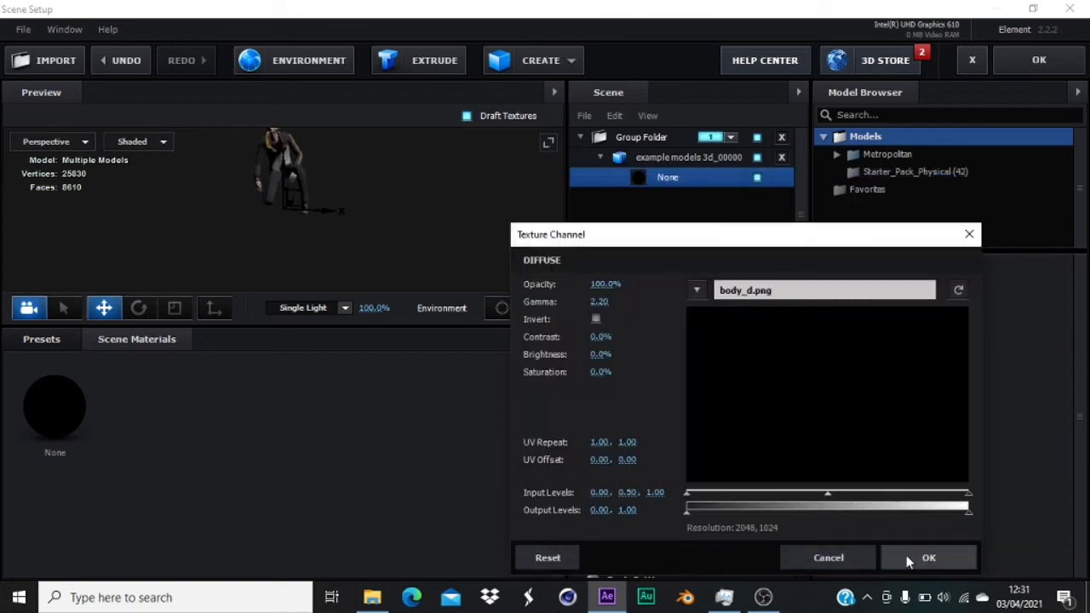
pyautogui.click(909, 557)
pyautogui.moveTo(365, 212); pyautogui.dragTo(386, 191)
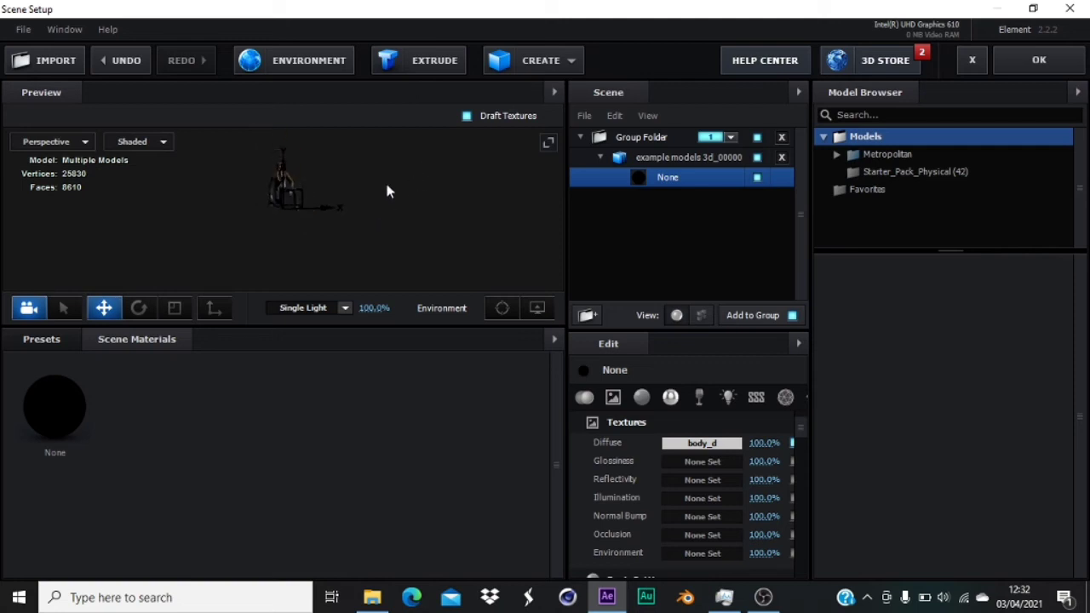
# Add a plane model to the scene as a floor and turn on Disable Environment in its Reflect Mode settings.
pyautogui.click(569, 61)
pyautogui.click(745, 98)
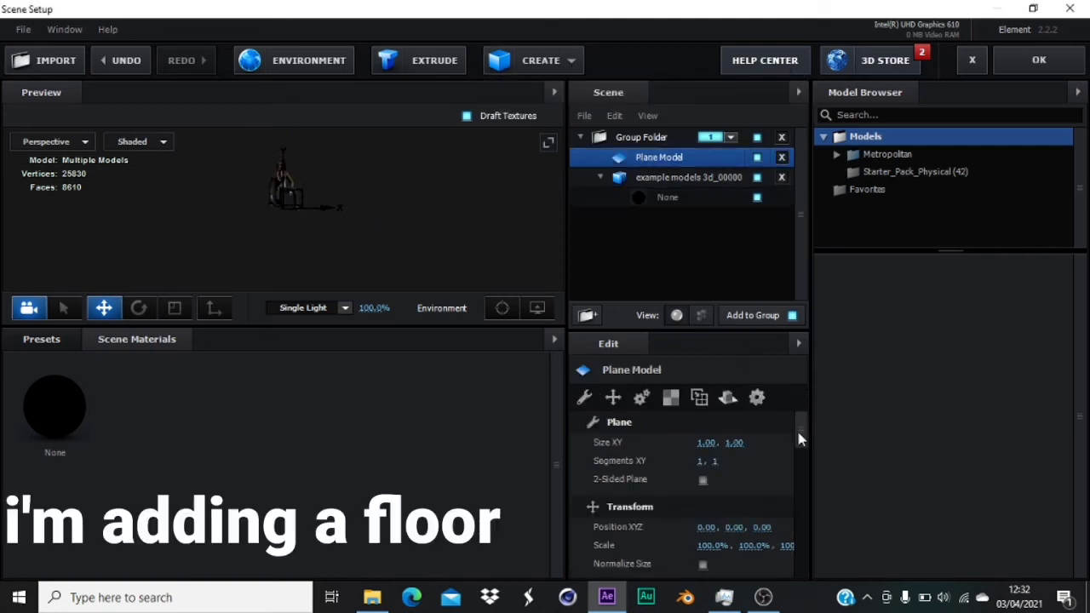
pyautogui.scroll(-5, 799, 438)
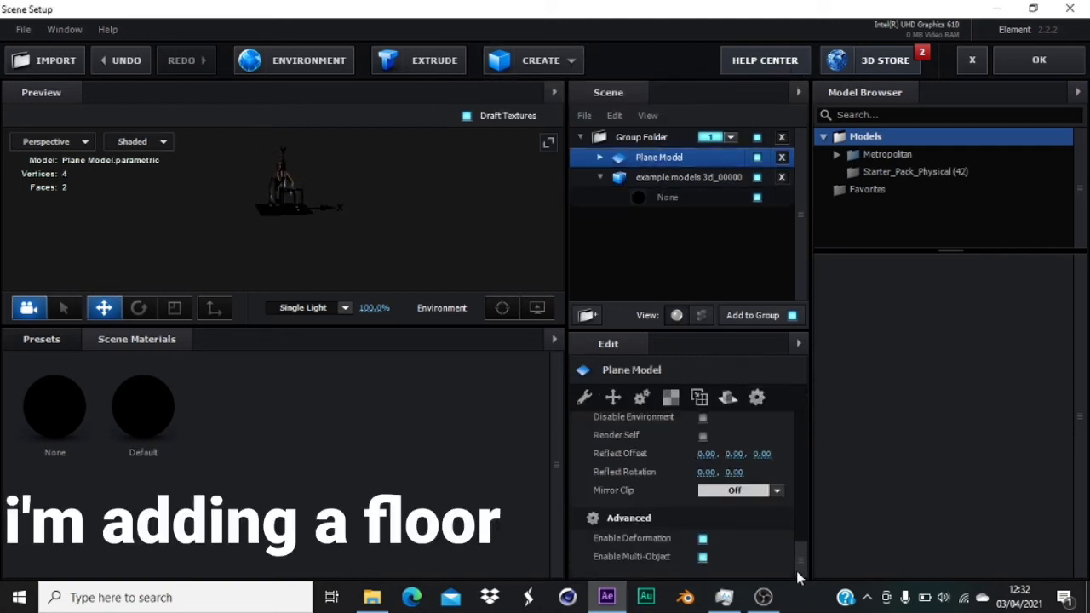
pyautogui.click(703, 418)
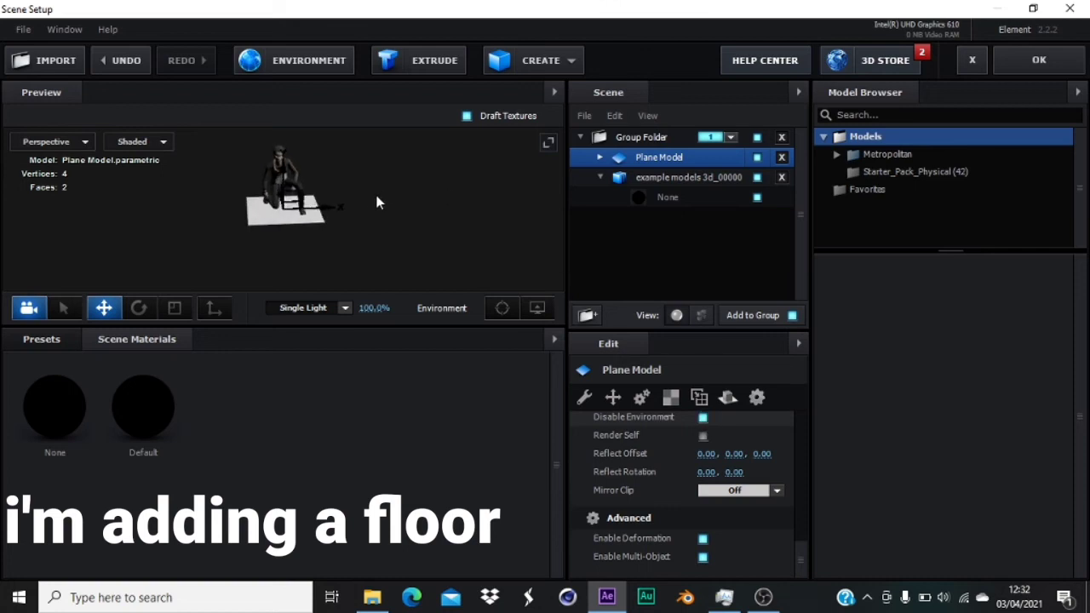
# Set the floor plane's Size XY to 100 by 100.
pyautogui.scroll(5, 796, 515)
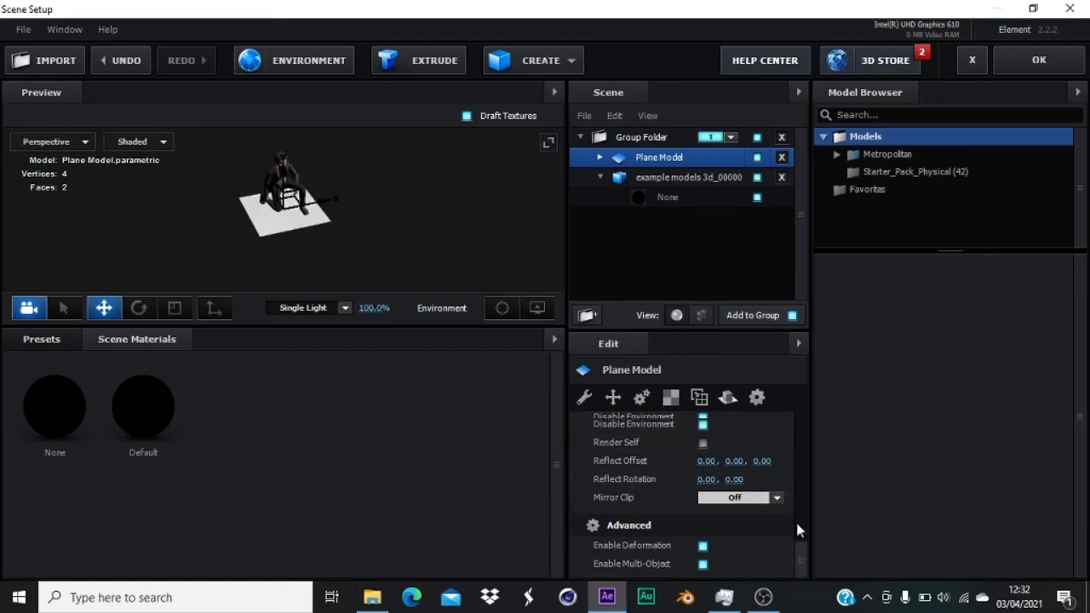
pyautogui.click(707, 443)
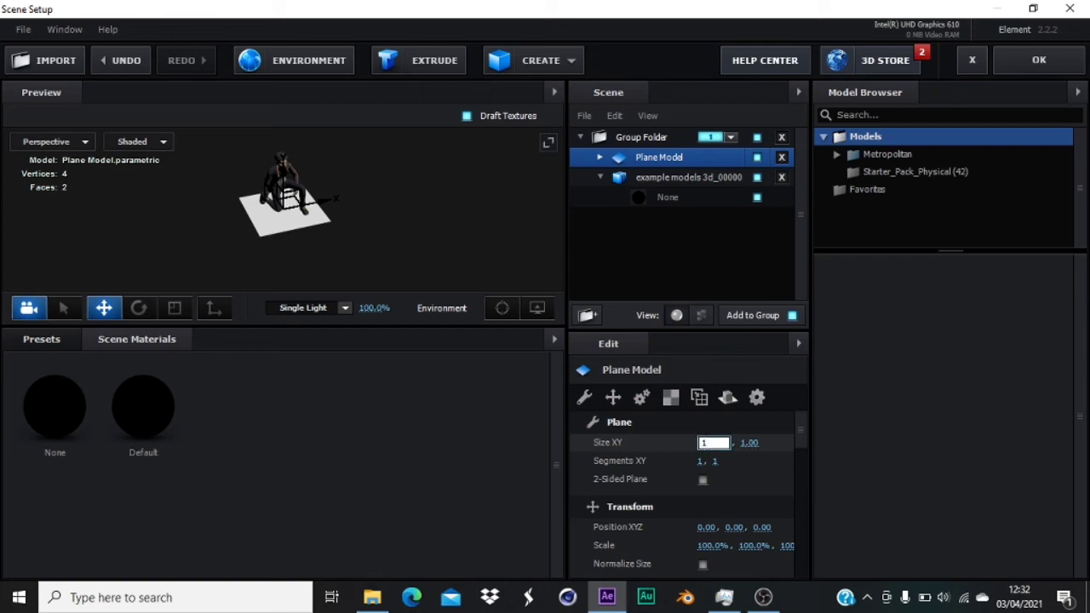
pyautogui.write('100')
pyautogui.press('Return')
pyautogui.click(743, 443)
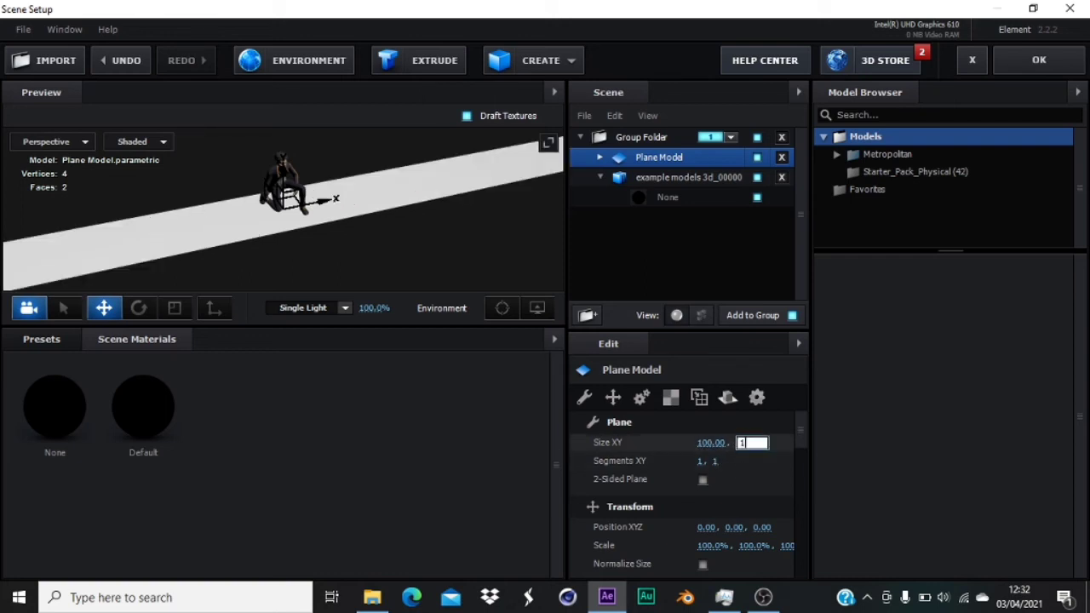
pyautogui.write('100')
pyautogui.press('Return')
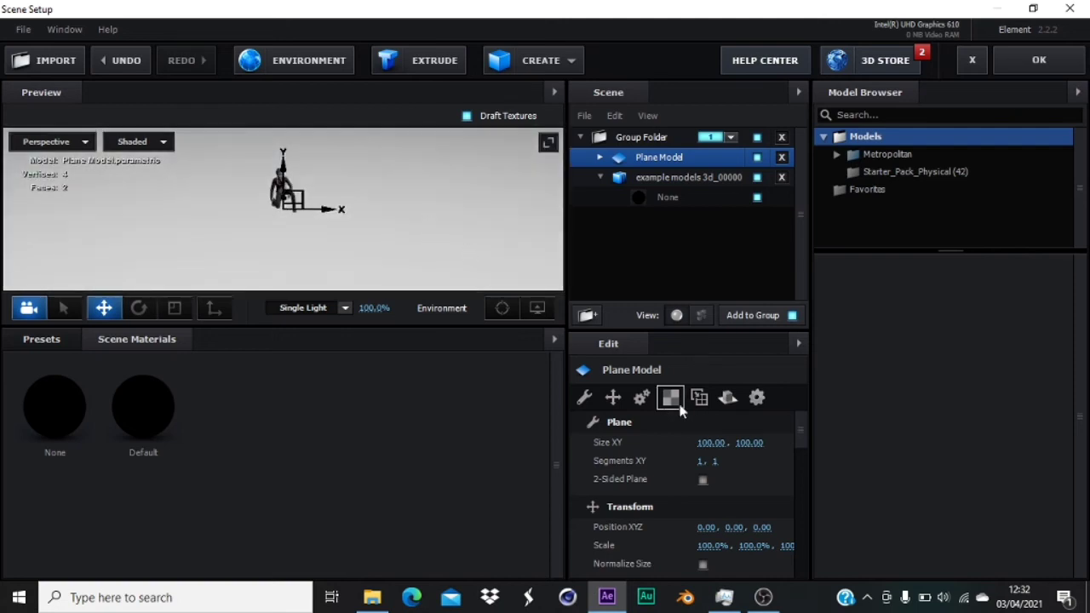
# Apply the Metal_Diffused preset from the Physical materials to the floor plane.
pyautogui.click(34, 341)
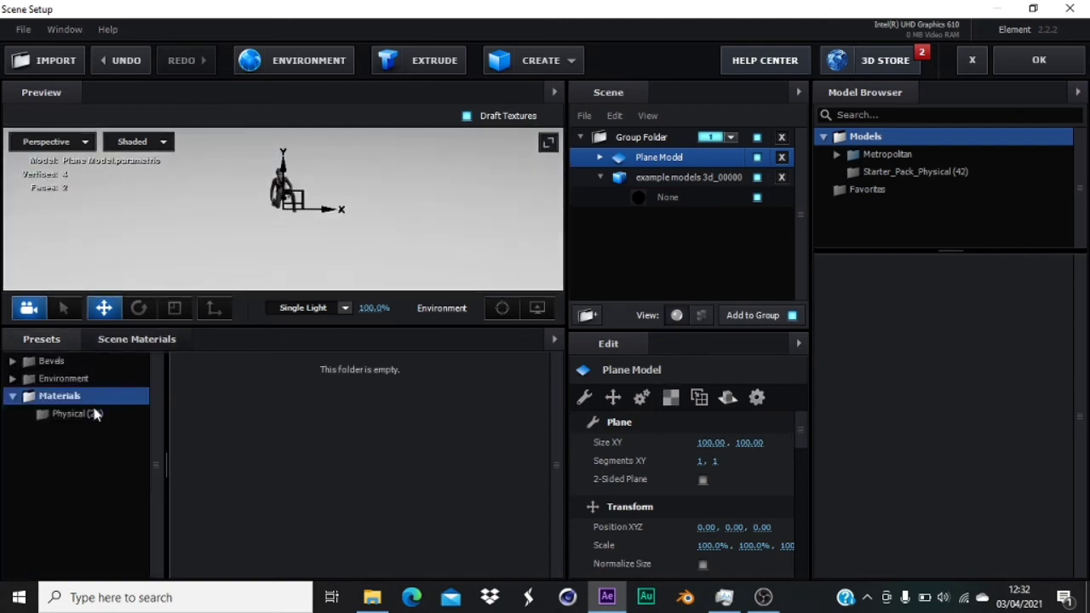
pyautogui.press('Down')
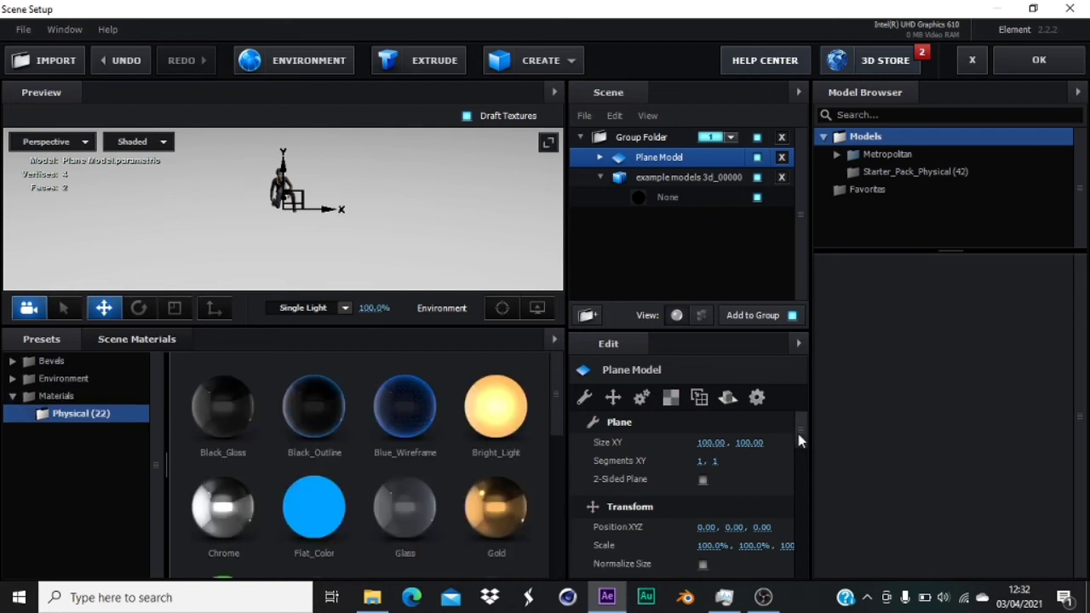
pyautogui.scroll(-3, 341, 486)
pyautogui.scroll(2, 393, 451)
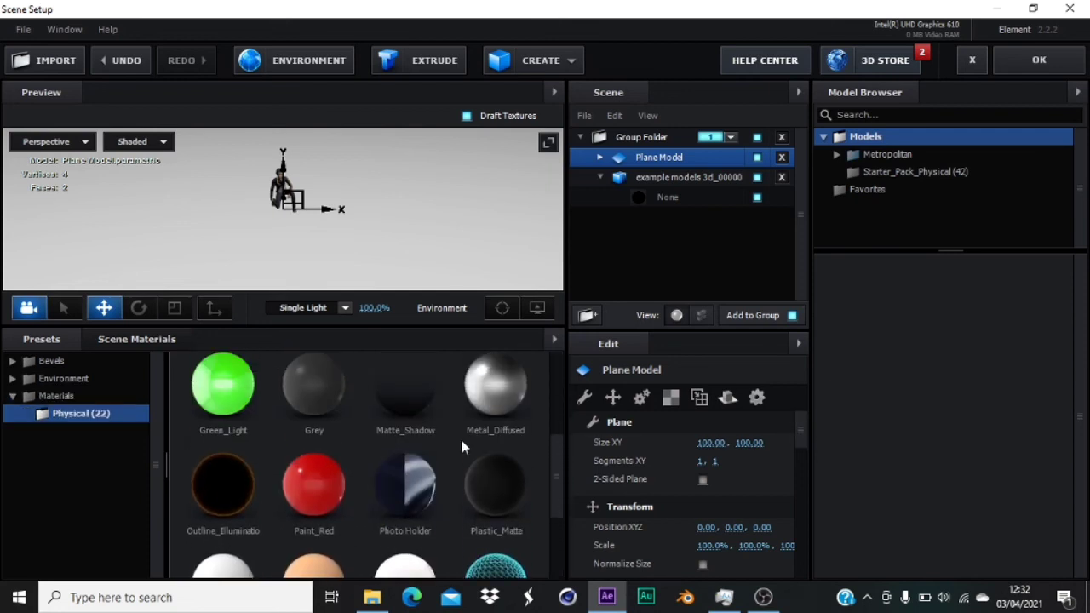
pyautogui.moveTo(496, 387); pyautogui.dragTo(630, 166)
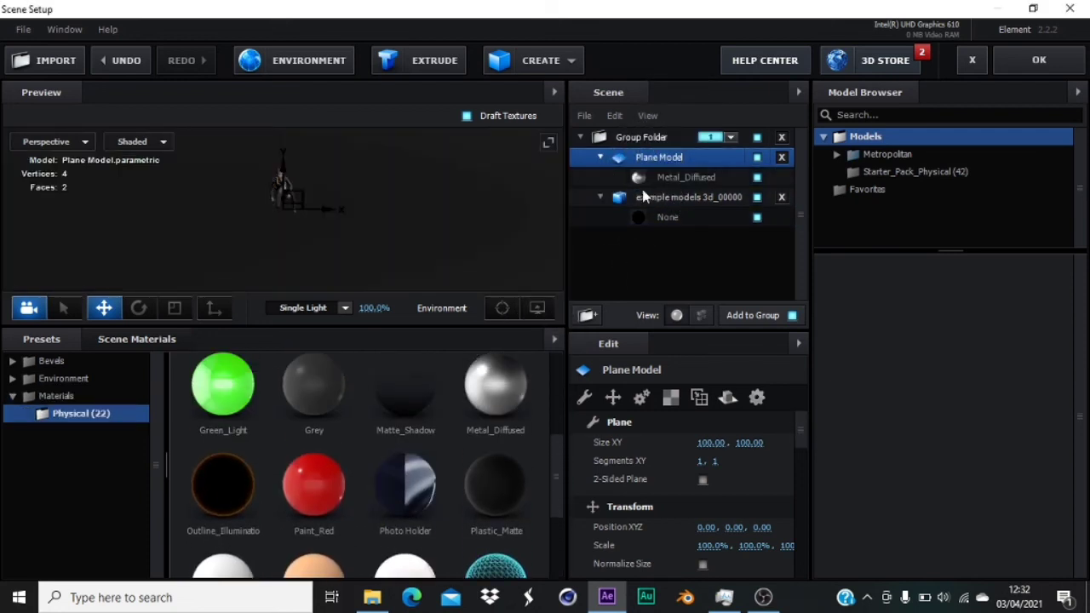
# Load Basic_2K_03.jpg from VideoCopilot's Materials > Environment > Basic_2K folder in the After Effects CC 2018 plug-ins as Metal_Diffused's Environment texture.
pyautogui.click(673, 177)
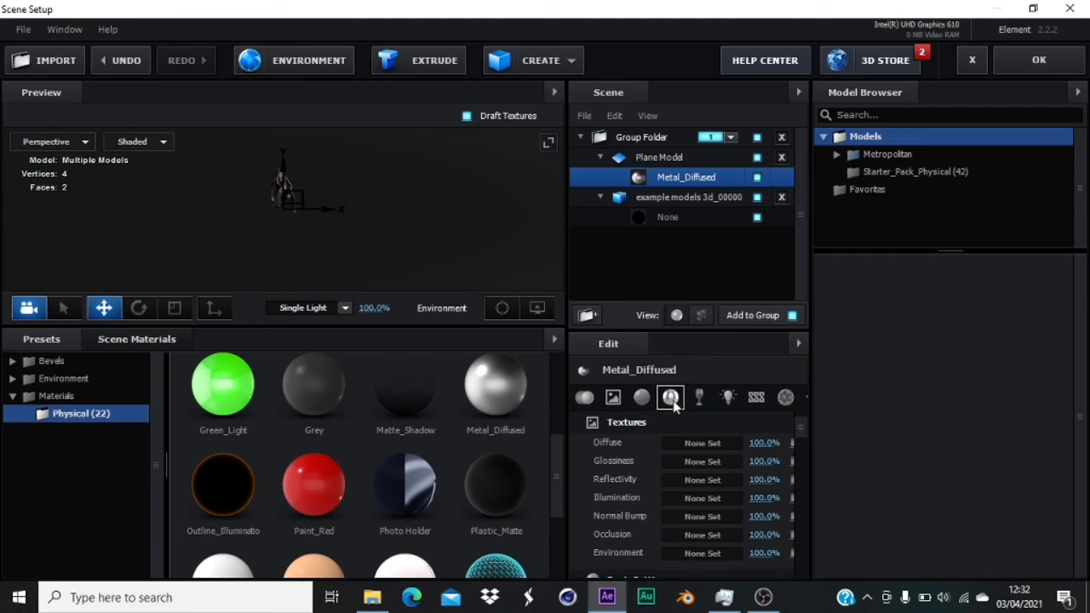
pyautogui.click(703, 554)
pyautogui.click(779, 289)
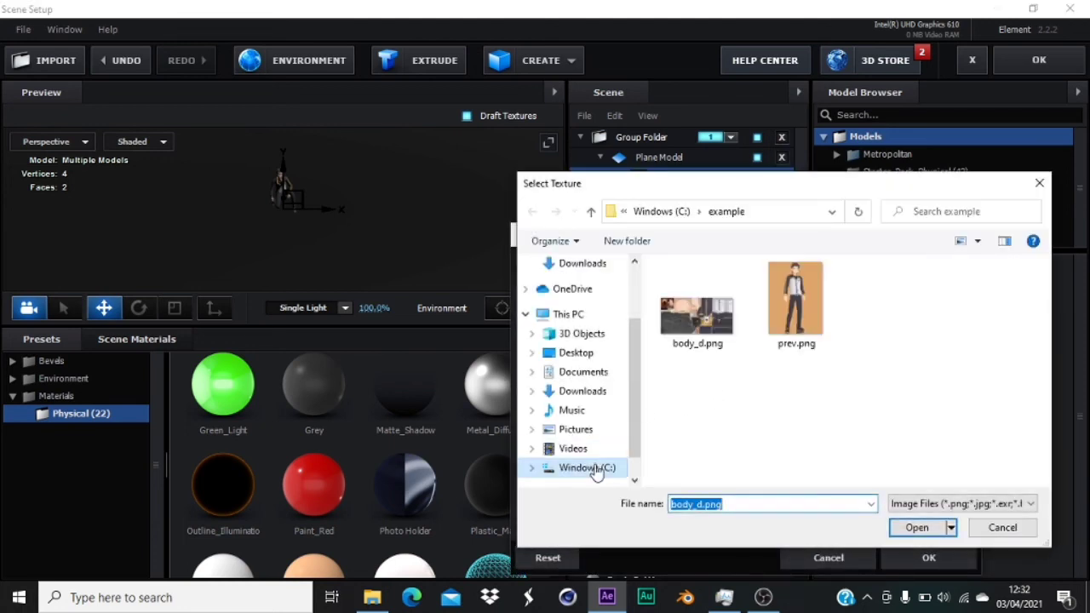
pyautogui.click(596, 468)
pyautogui.doubleClick(715, 405)
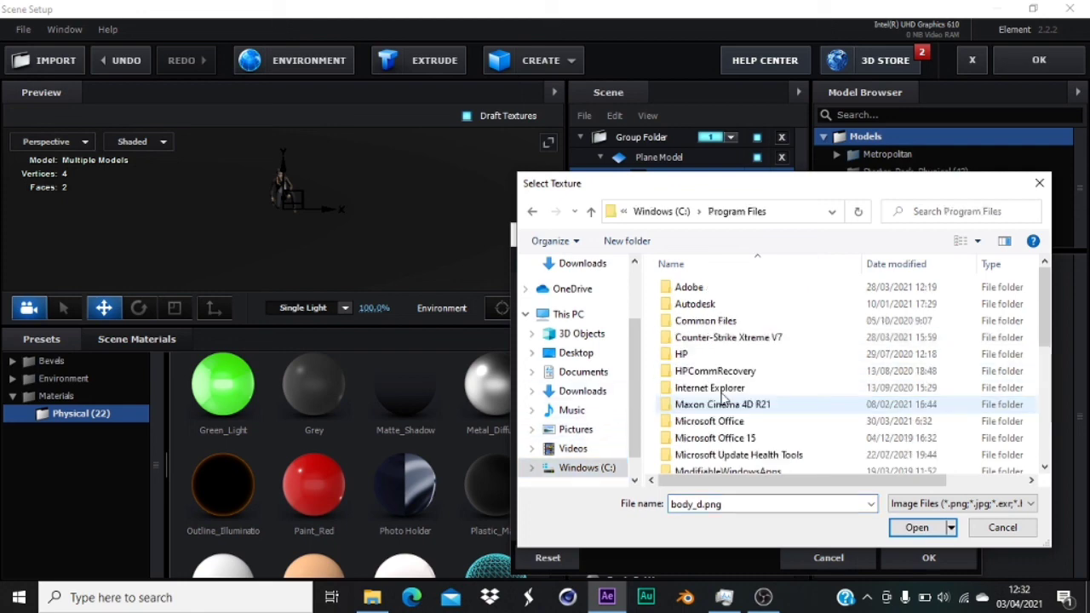
pyautogui.doubleClick(742, 289)
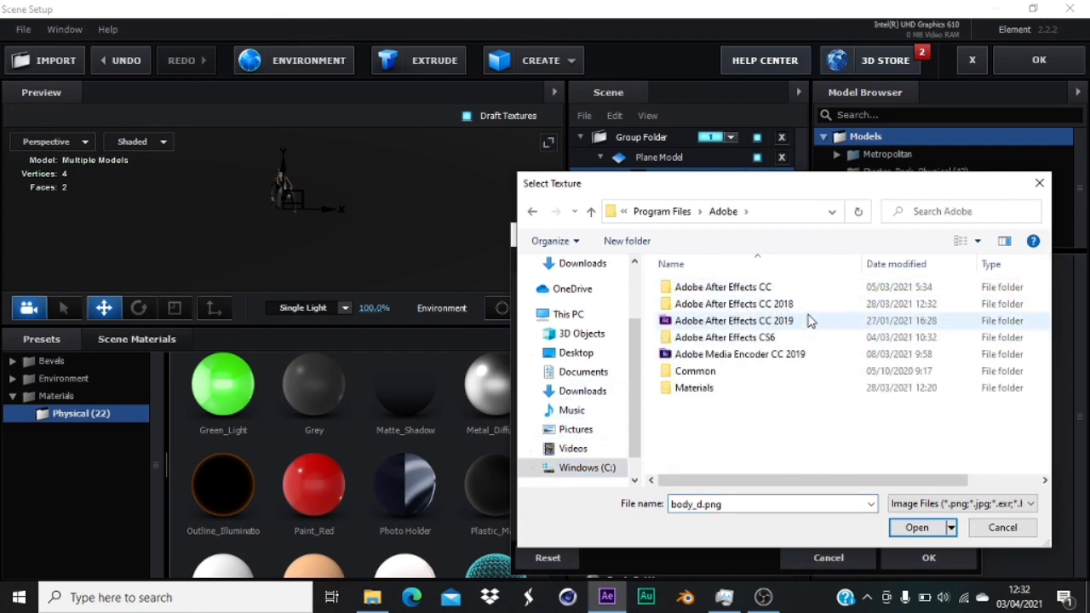
pyautogui.doubleClick(807, 307)
pyautogui.doubleClick(776, 292)
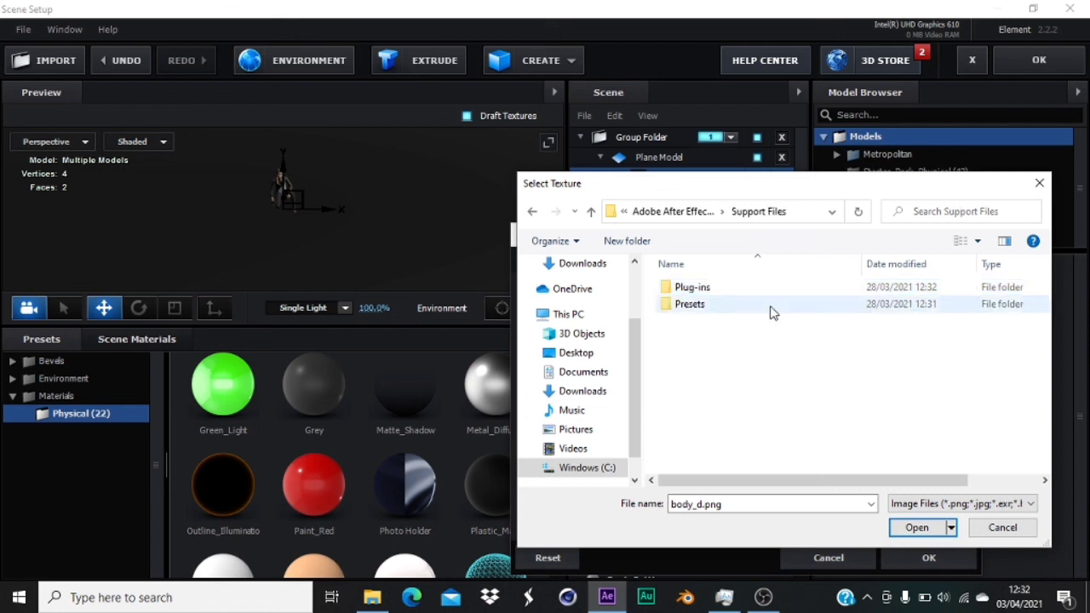
pyautogui.doubleClick(729, 292)
pyautogui.doubleClick(730, 338)
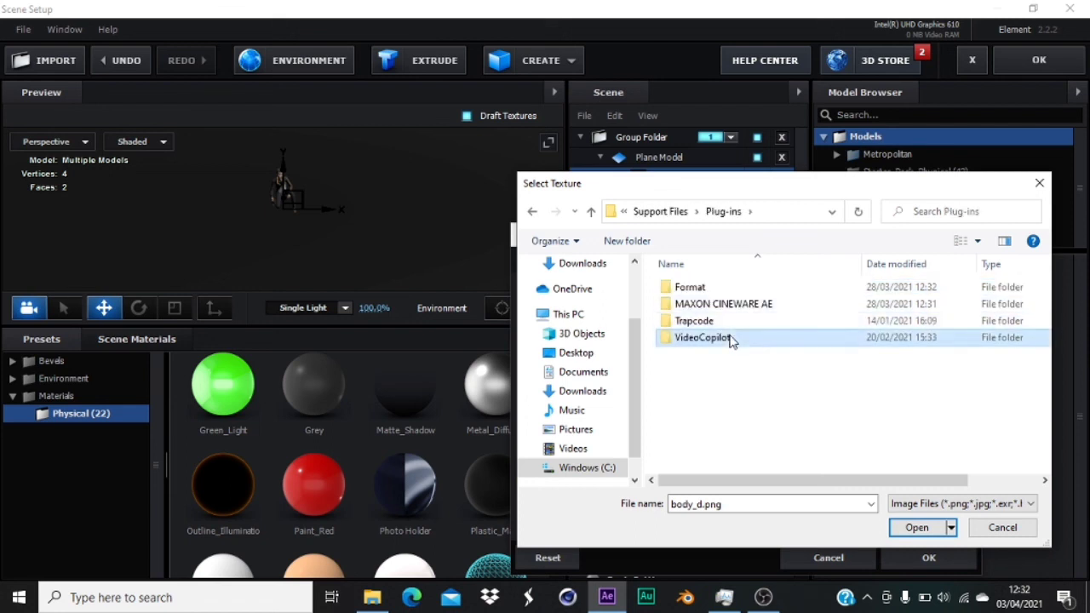
pyautogui.doubleClick(728, 305)
pyautogui.doubleClick(729, 291)
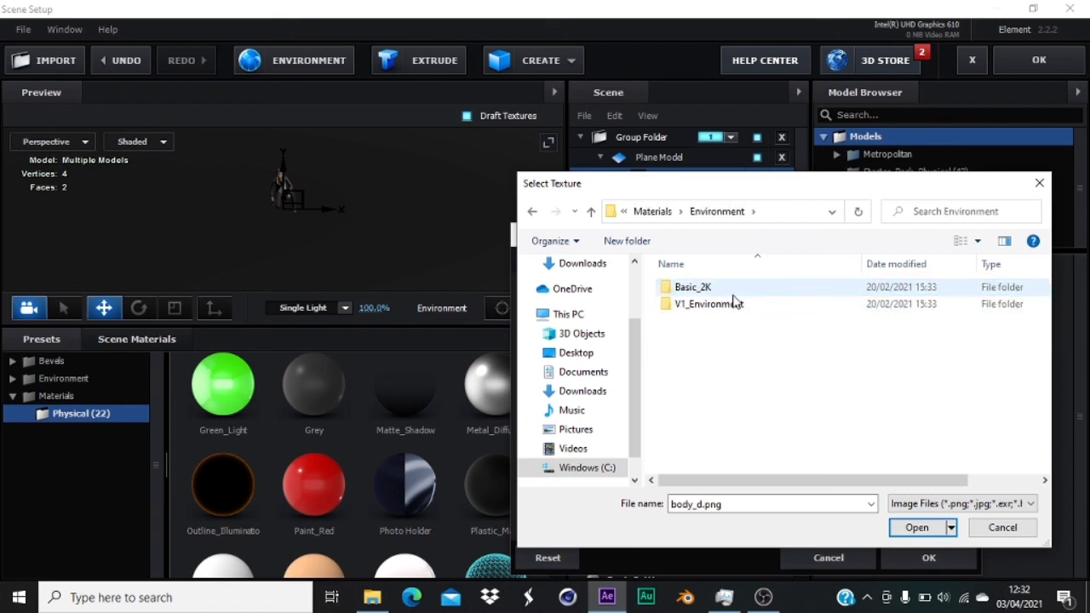
pyautogui.doubleClick(734, 289)
pyautogui.click(792, 412)
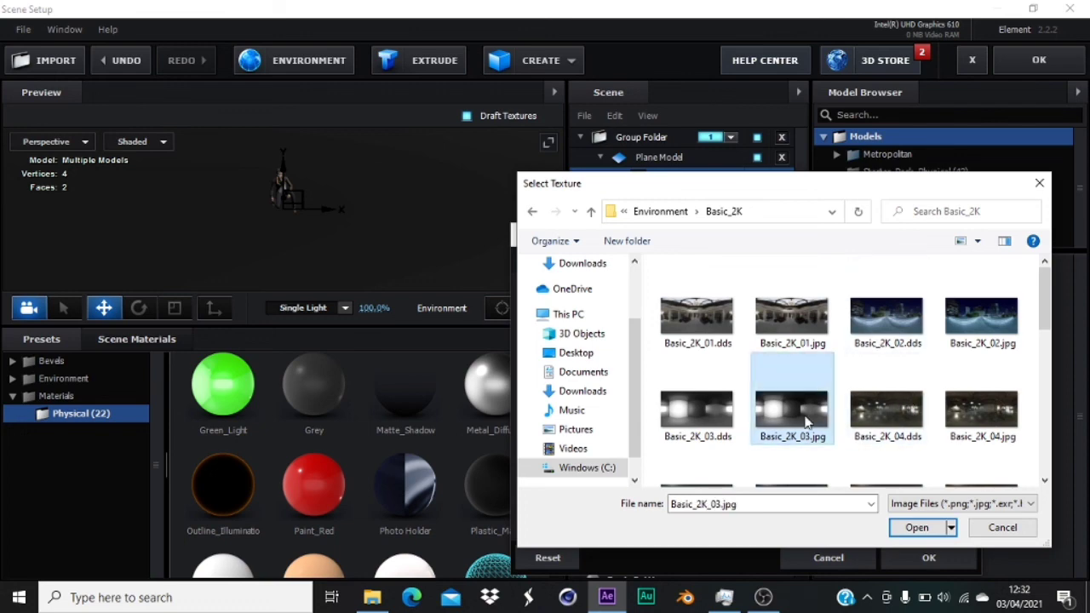
pyautogui.click(898, 524)
pyautogui.click(912, 562)
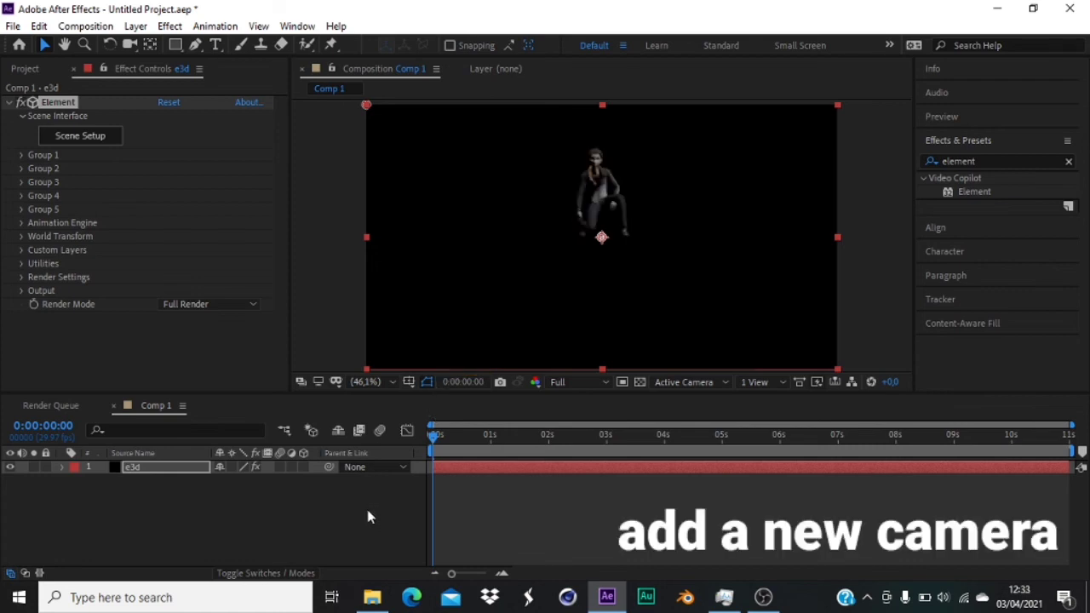
# Add a new camera layer with the default settings to Comp 1.
pyautogui.rightClick(368, 509)
pyautogui.moveTo(545, 334)
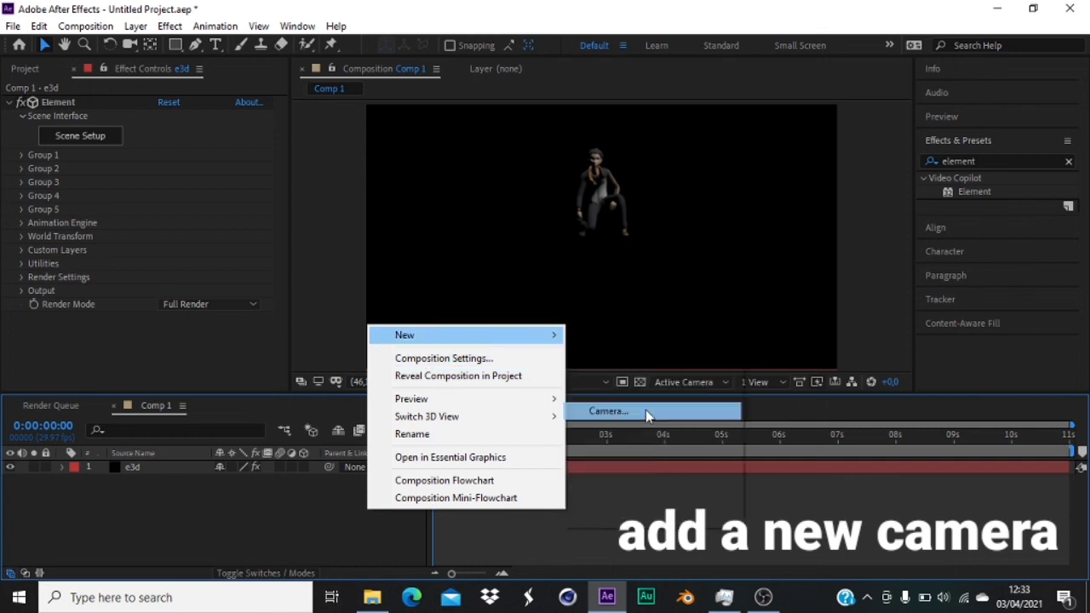
pyautogui.click(646, 410)
pyautogui.click(703, 465)
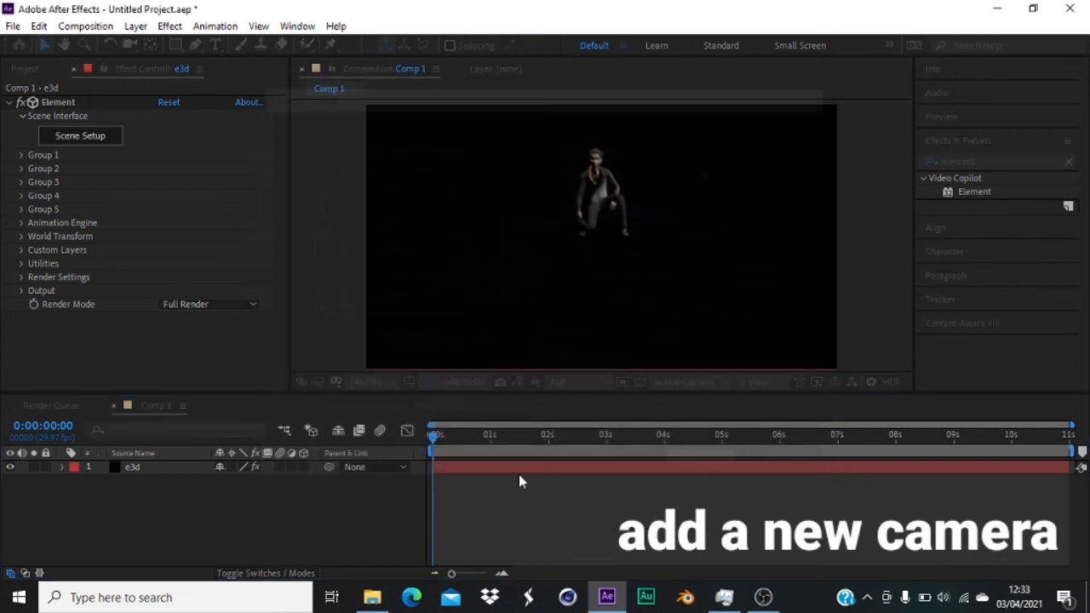
# Raise Camera 1 by changing its Y Position to about 153, and return the playhead to the start of the composition.
pyautogui.click(61, 469)
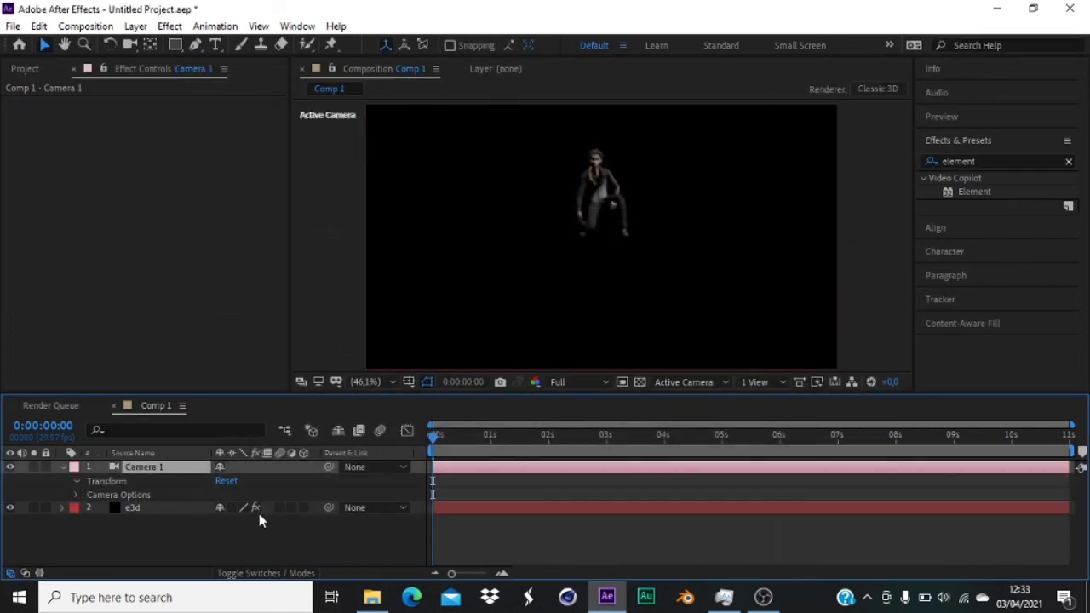
pyautogui.moveTo(250, 495); pyautogui.dragTo(93, 495)
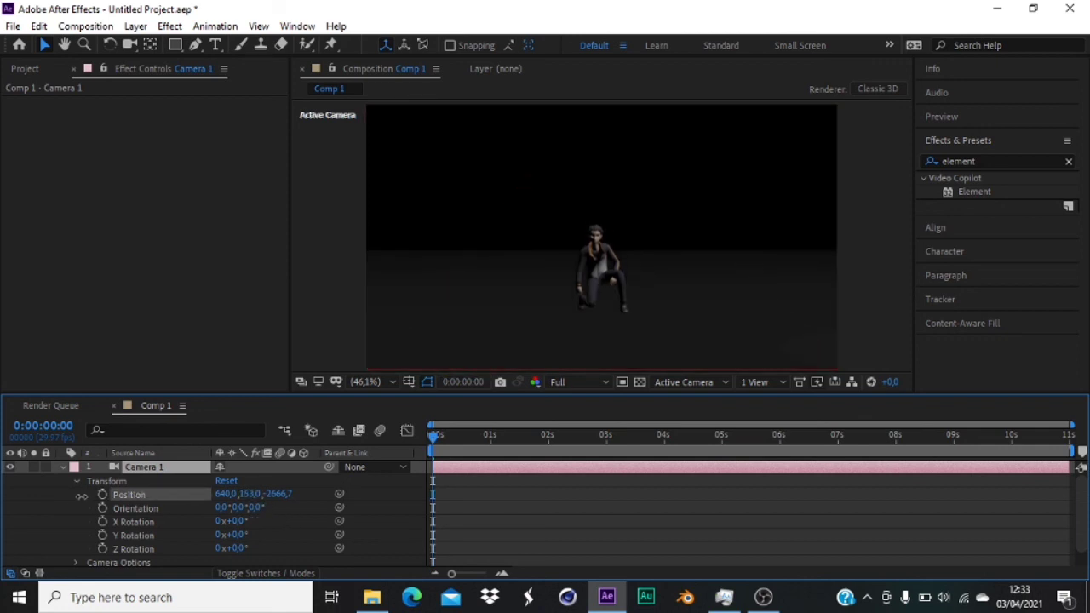
pyautogui.click(66, 469)
pyautogui.click(161, 528)
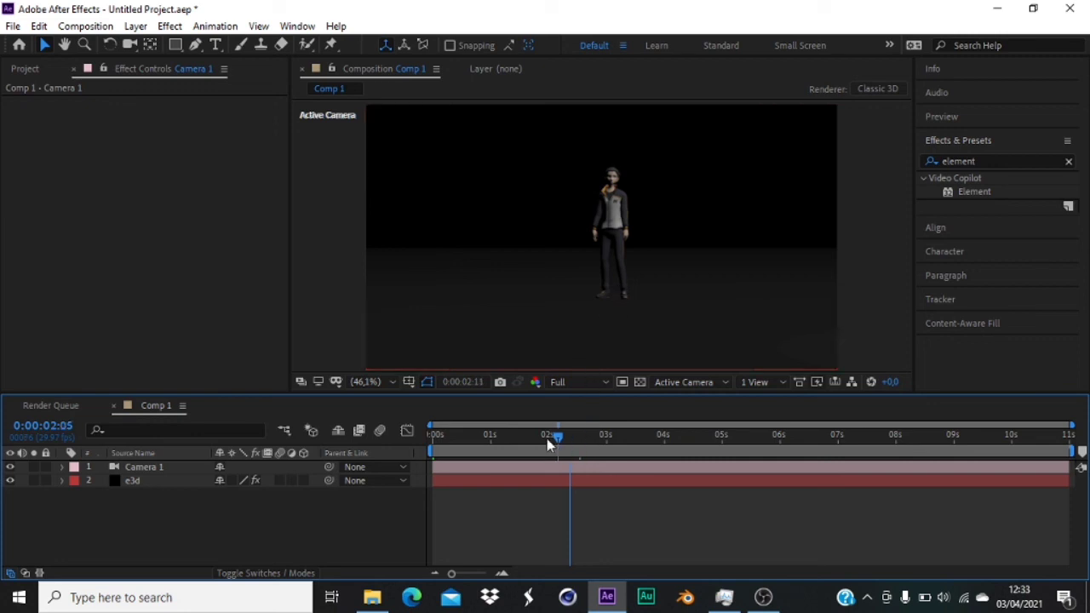
pyautogui.moveTo(549, 443); pyautogui.dragTo(420, 455)
# Set Add Lighting to Natural in the Element render settings of the e3d layer.
pyautogui.click(226, 479)
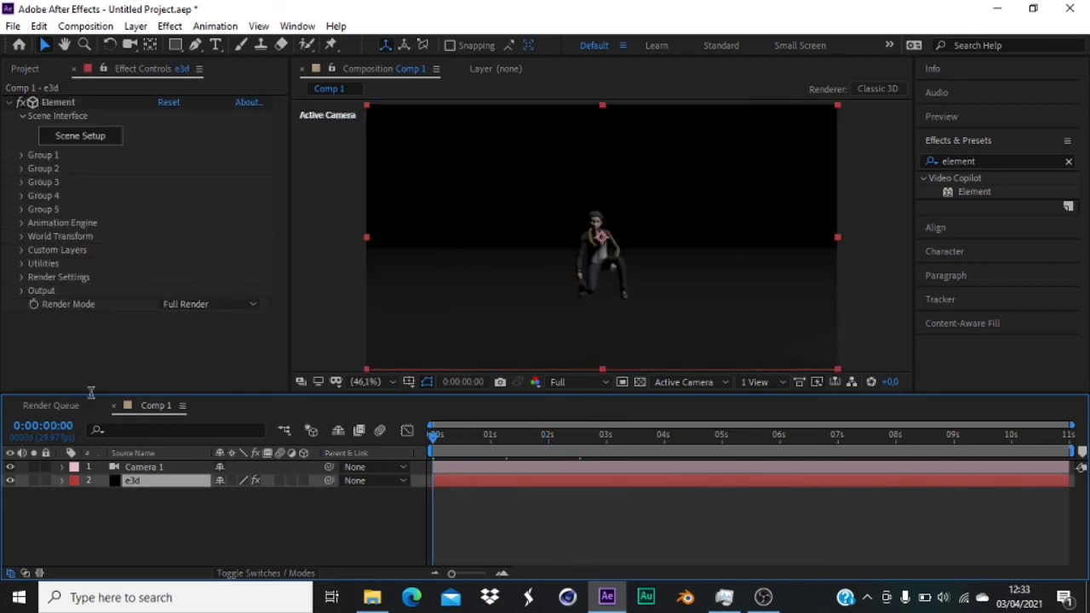
pyautogui.click(22, 278)
pyautogui.scroll(-2, 29, 312)
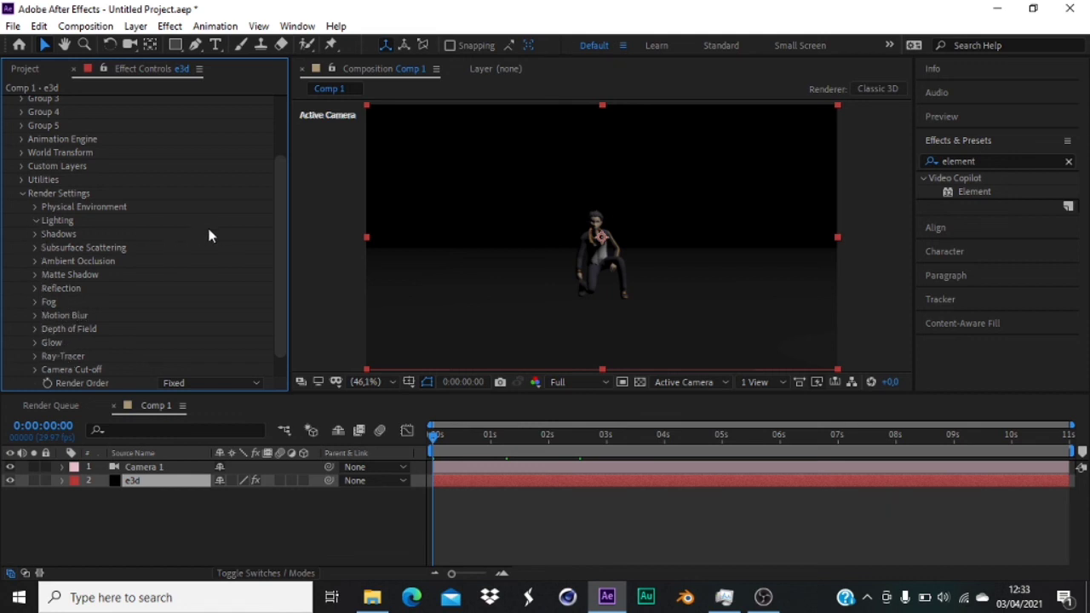
pyautogui.click(205, 257)
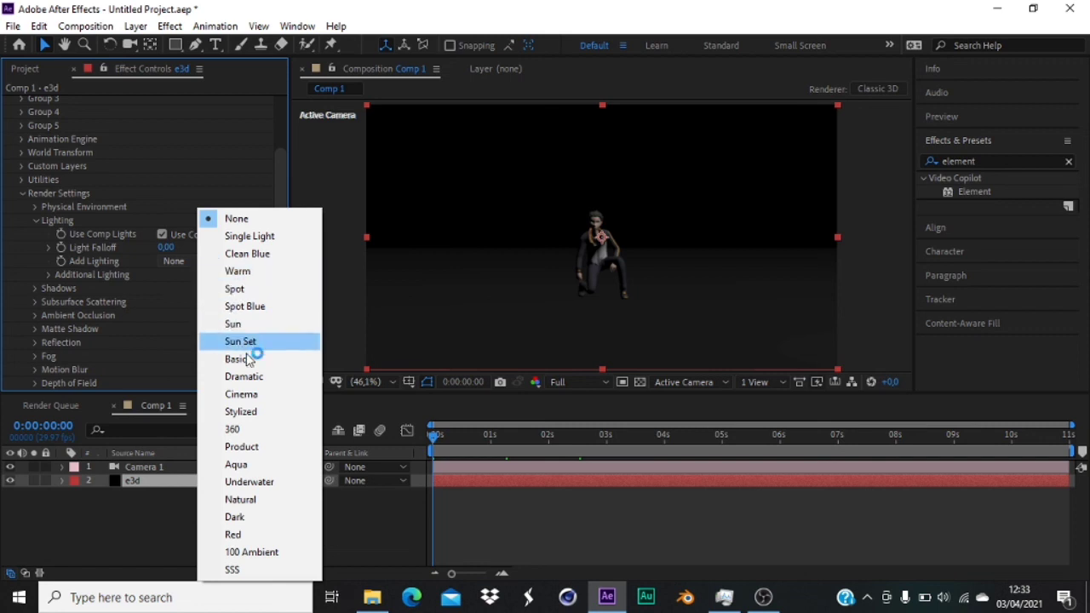
pyautogui.click(265, 500)
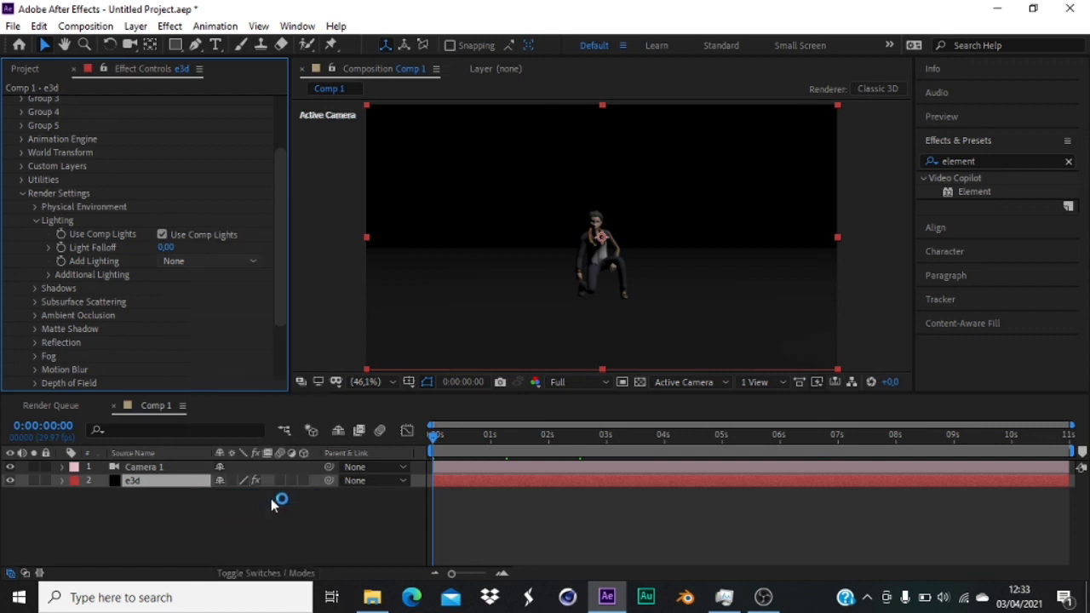
pyautogui.click(358, 522)
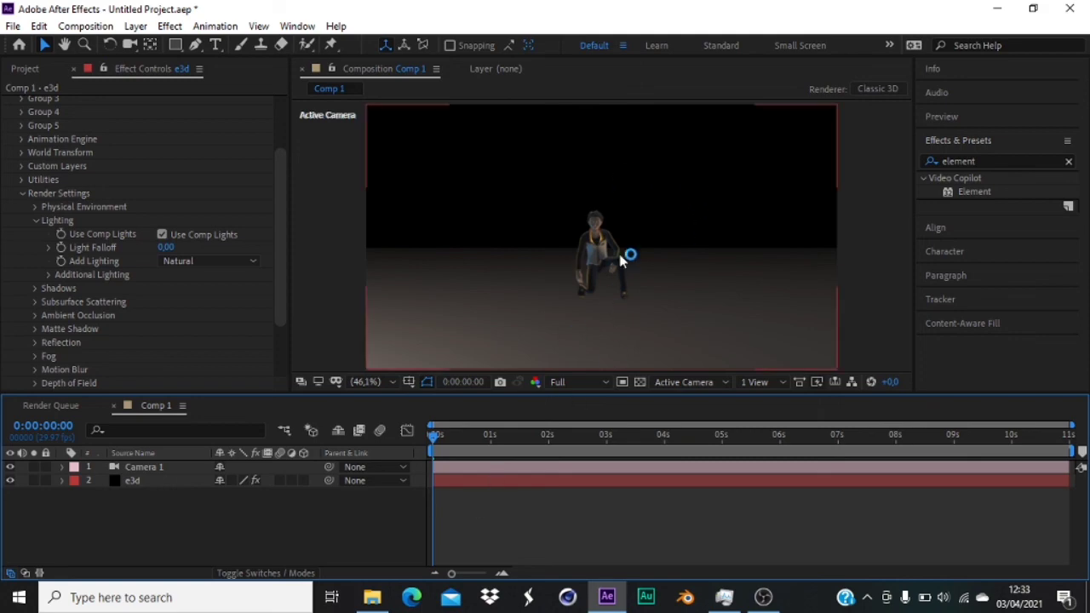